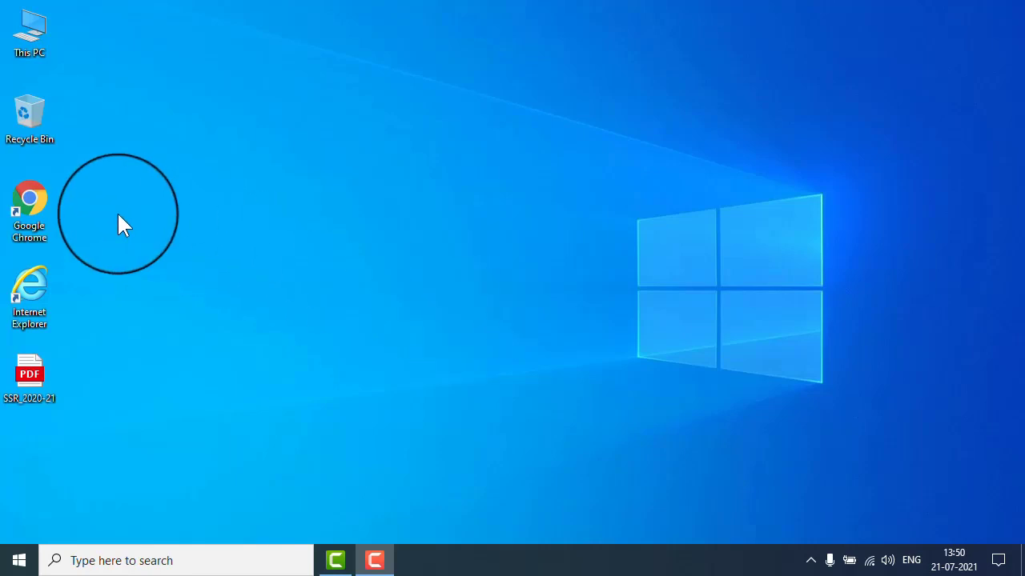
Search 'pwd maharashtra' in Chrome, open mahapwd.com and launch e-DSR from Important Applications.
double_click(29, 201)
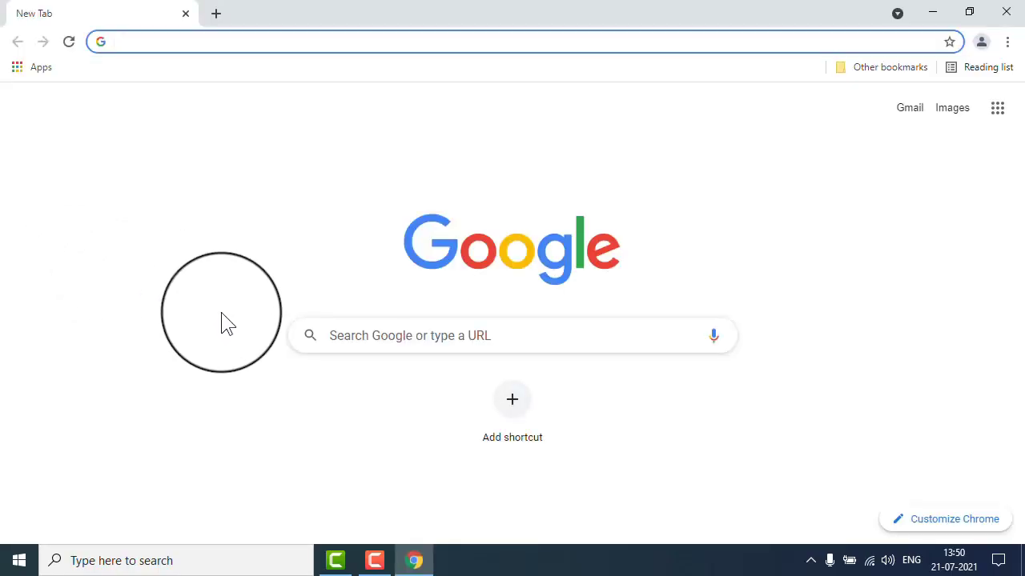
left_click(357, 341)
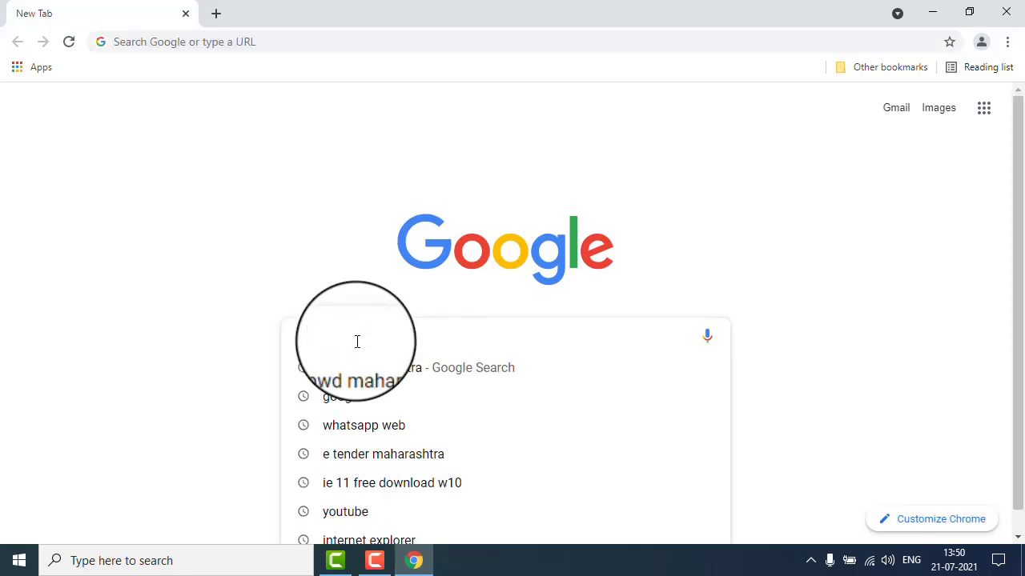
left_click(376, 373)
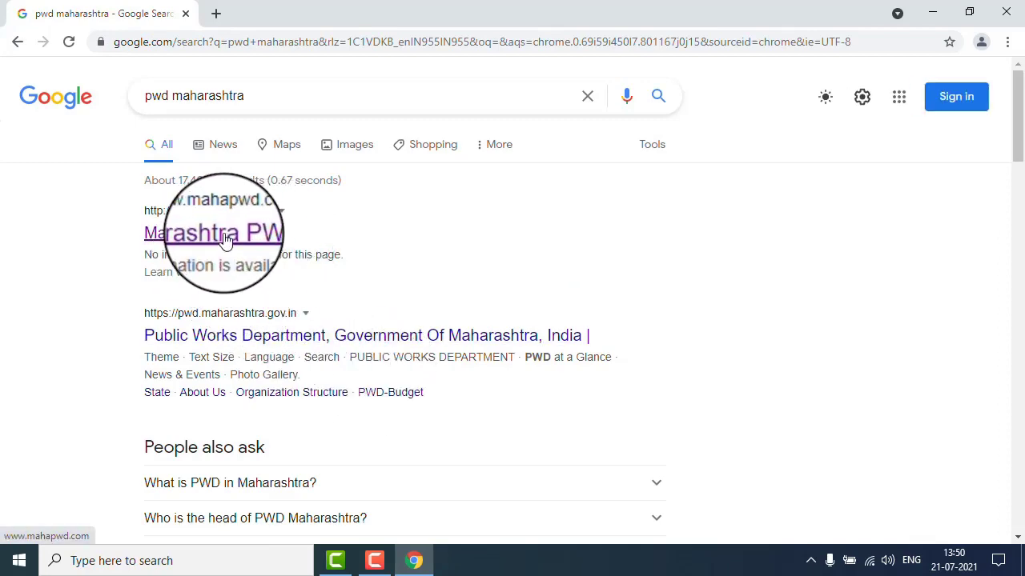
left_click(226, 241)
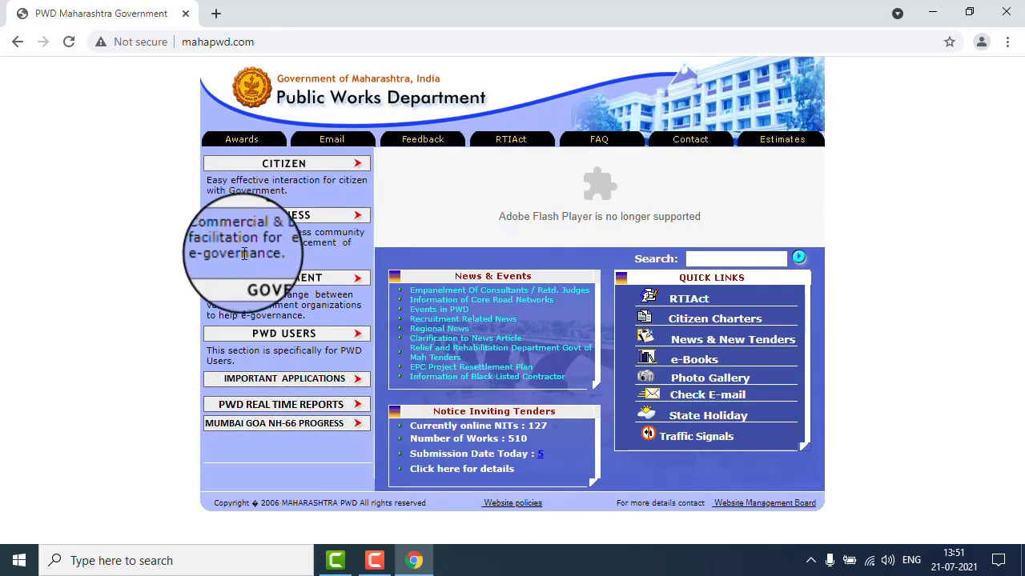
mouse_move(296, 382)
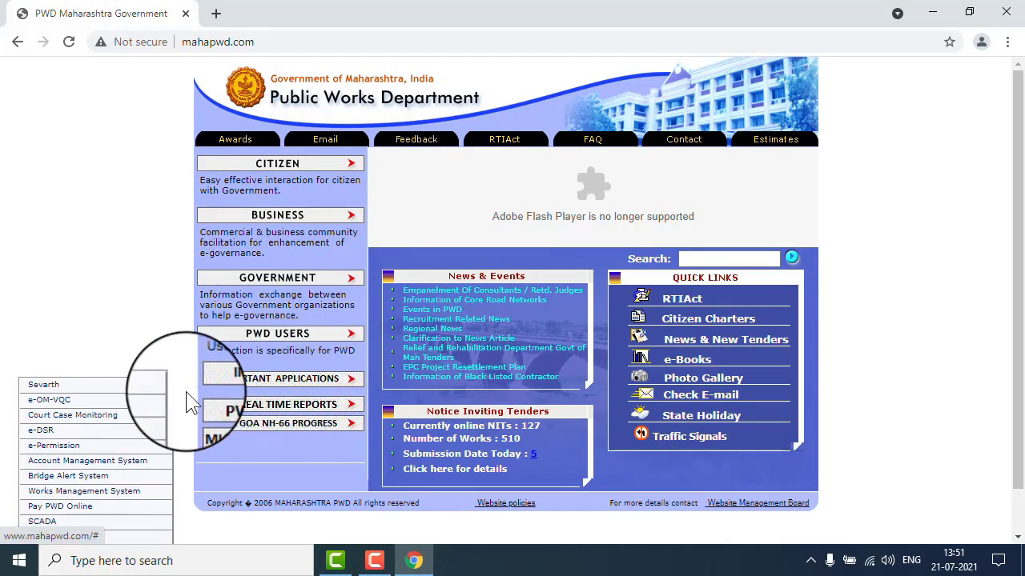
left_click(72, 433)
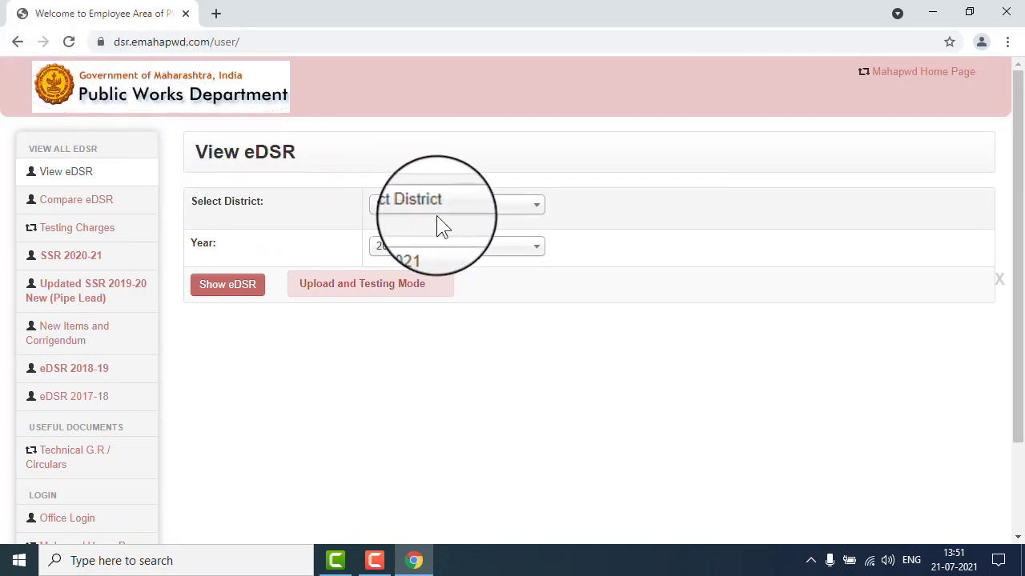
Show the eDSR for State Schedules of Rates with year 2020-2021.
left_click(534, 214)
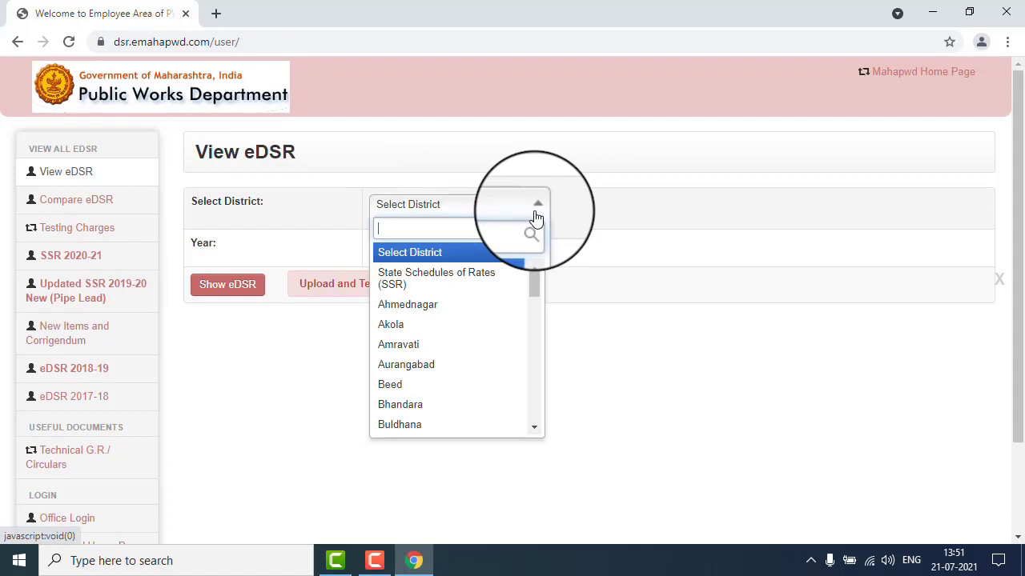
left_click(448, 282)
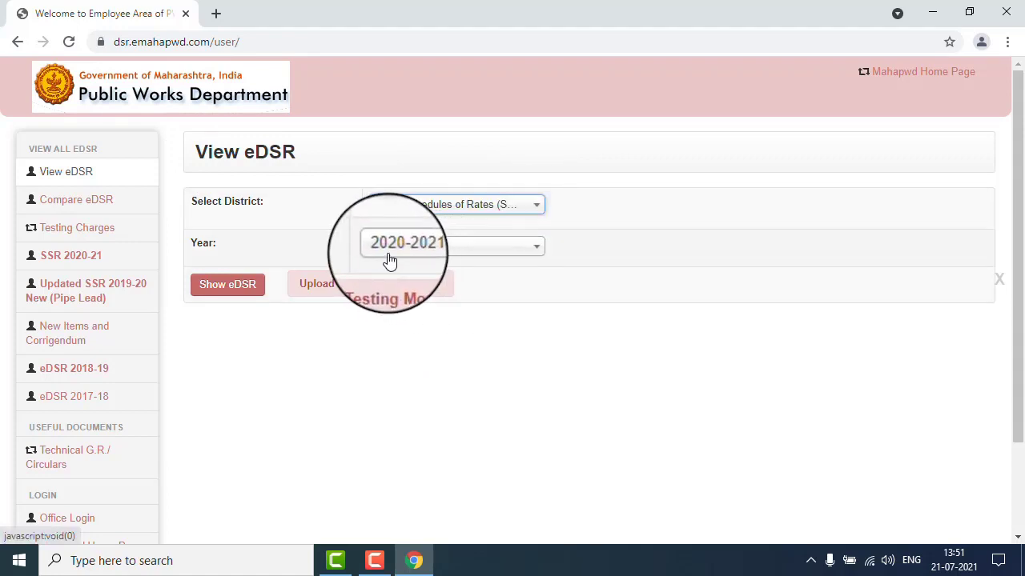
left_click(227, 292)
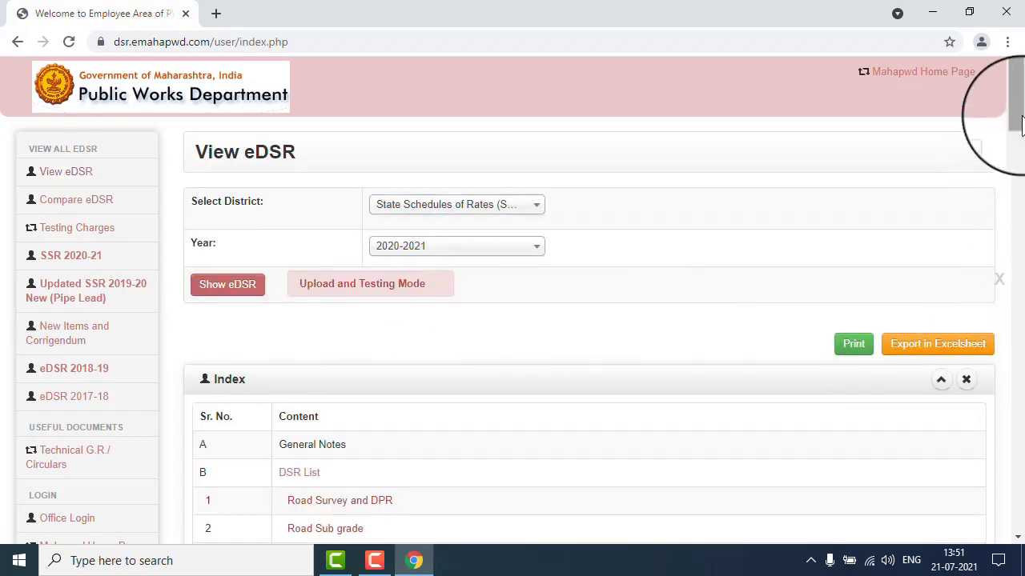
mouse_move(1015, 100)
left_mouse_down()
mouse_move(1017, 312)
mouse_move(1010, 60)
left_mouse_up()
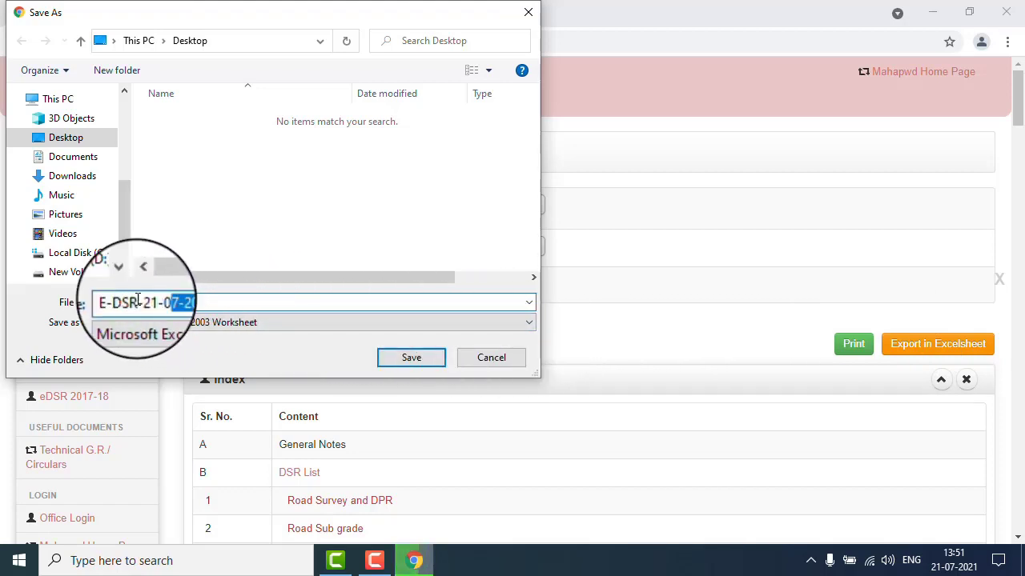
Save the Excel export to the Desktop as SSR 2020-2021.xls.
type("S")
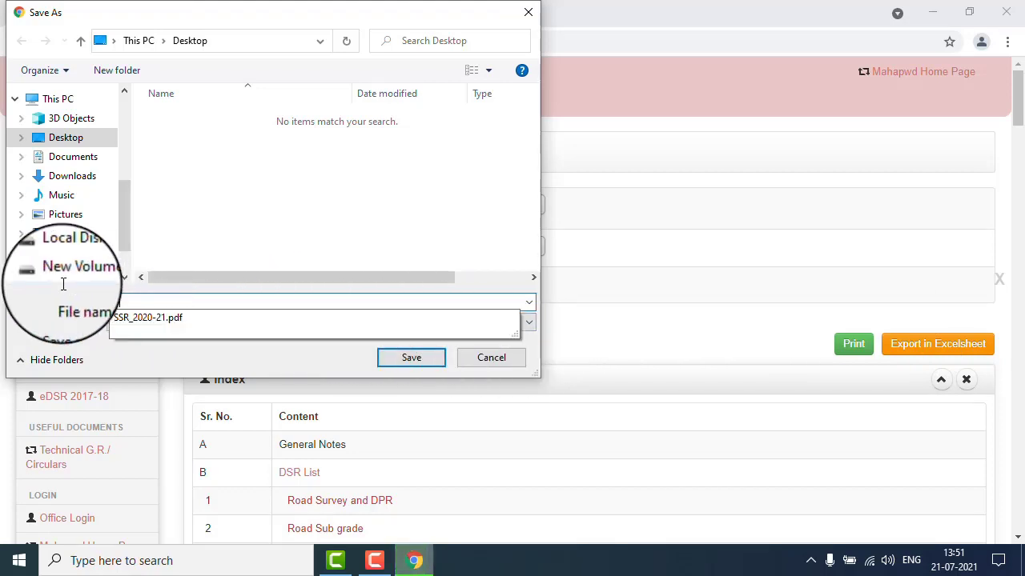
type("r")
key("BackSpace")
type("c")
key("BackSpace")
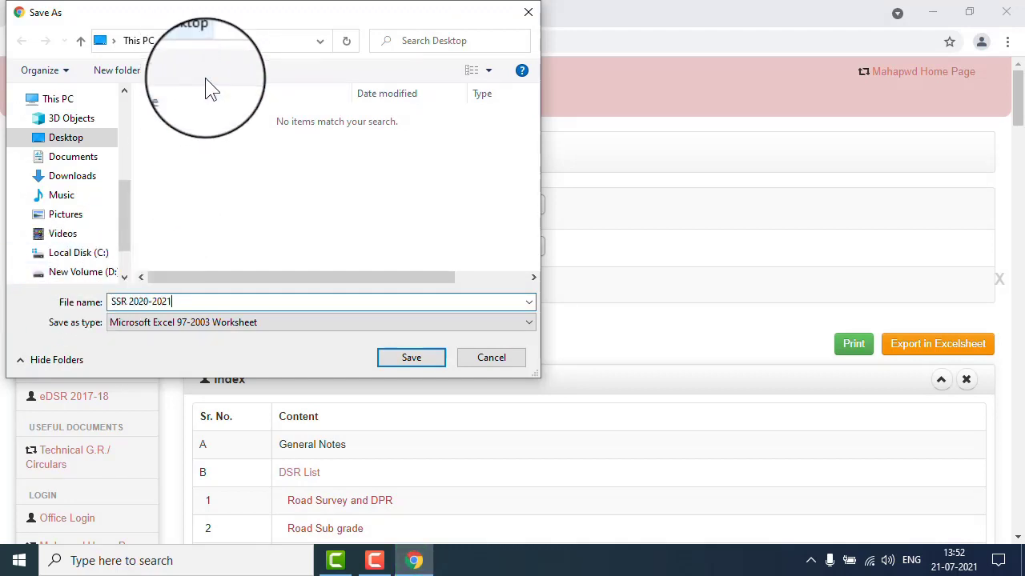
left_click(418, 358)
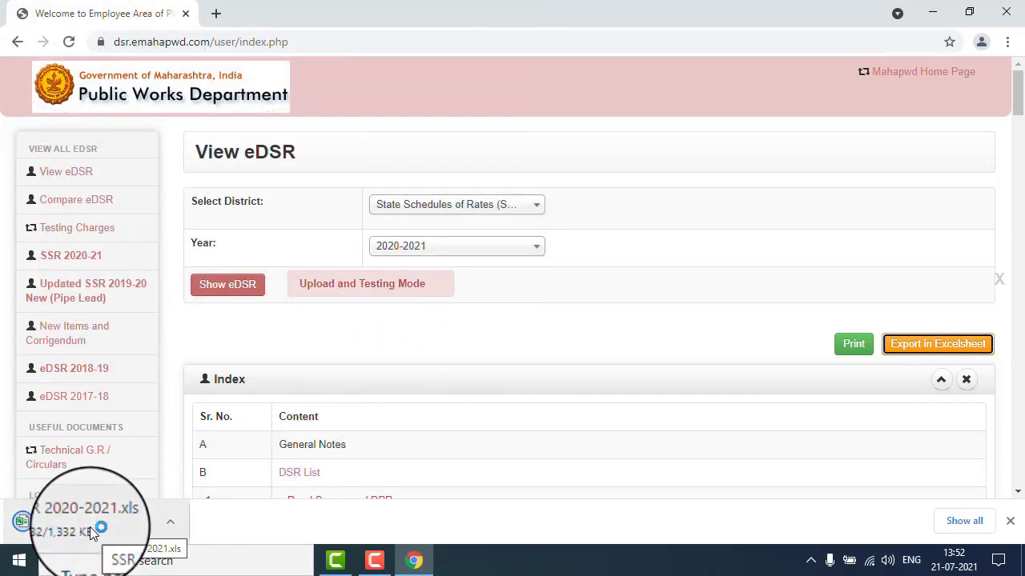
Minimize Chrome and arrange the PDF and workbook icons on the desktop.
left_click(932, 11)
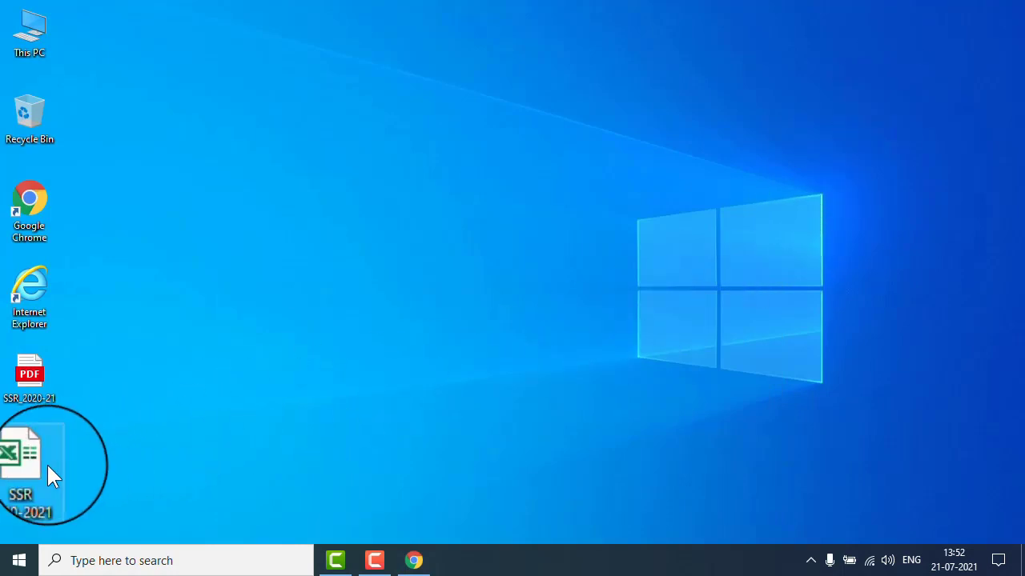
left_click_drag(48, 474, 46, 472)
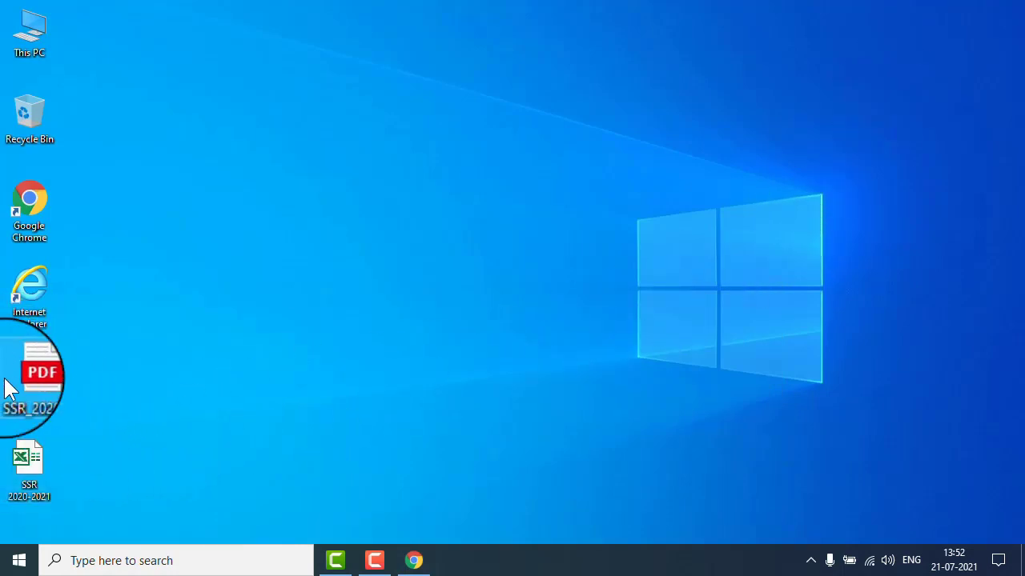
left_click_drag(71, 365, 48, 388)
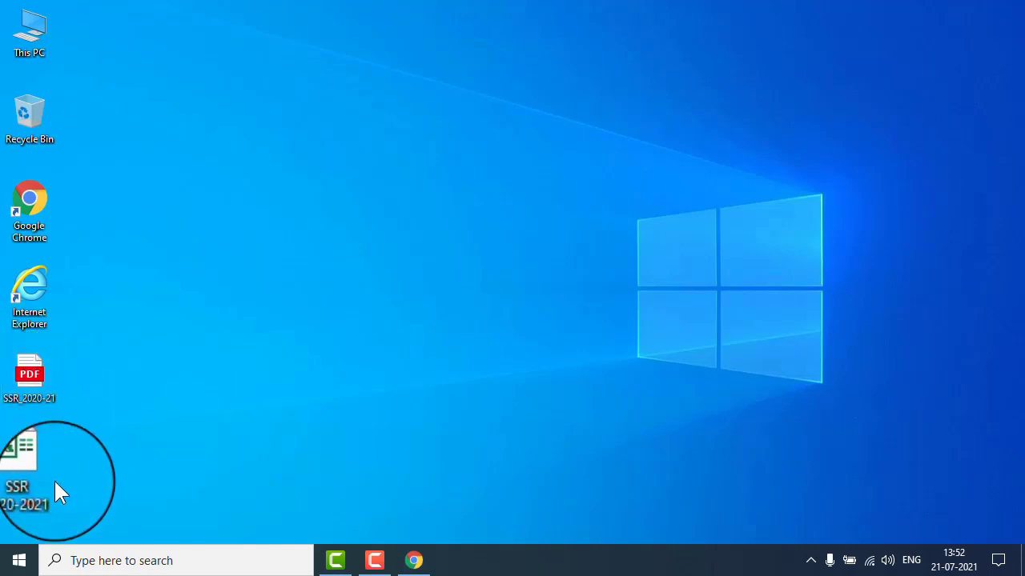
mouse_move(50, 474)
left_mouse_down()
mouse_move(66, 459)
mouse_move(18, 454)
left_mouse_up()
left_click_drag(51, 373, 32, 374)
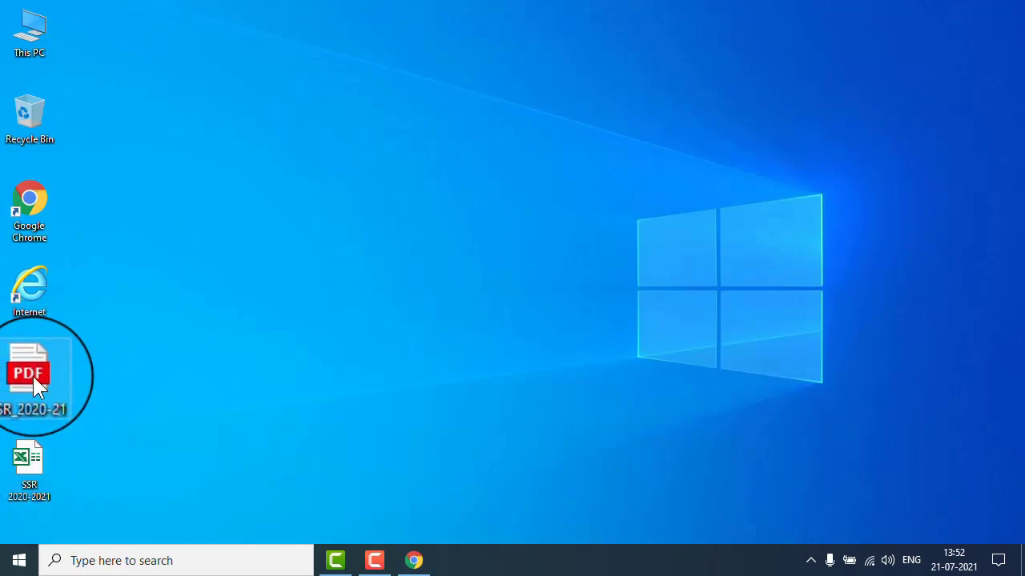
Review the SSR_2020-21 PDF in Edge, close it, and select the SSR 2020-2021 workbook.
double_click(33, 383)
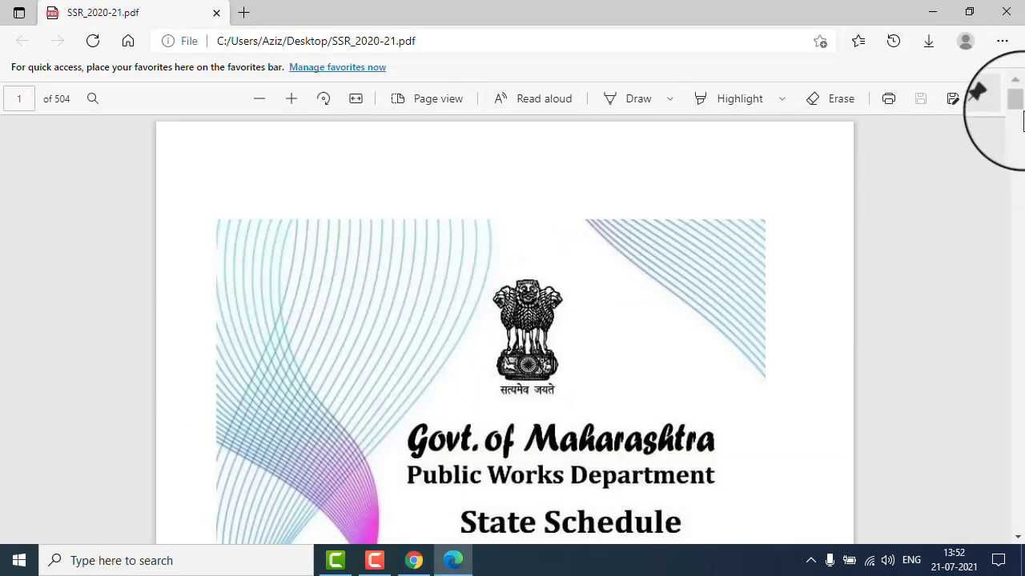
left_click_drag(1016, 102, 1021, 154)
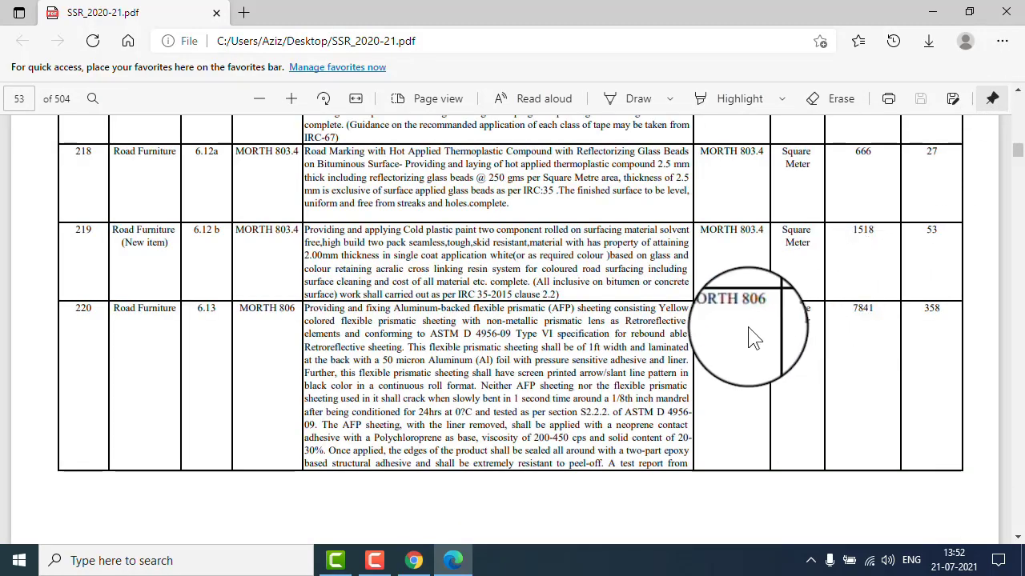
scroll(745, 352, "down", 5)
scroll(755, 366, "down", 5)
scroll(754, 373, "down", 5)
scroll(761, 373, "down", 5)
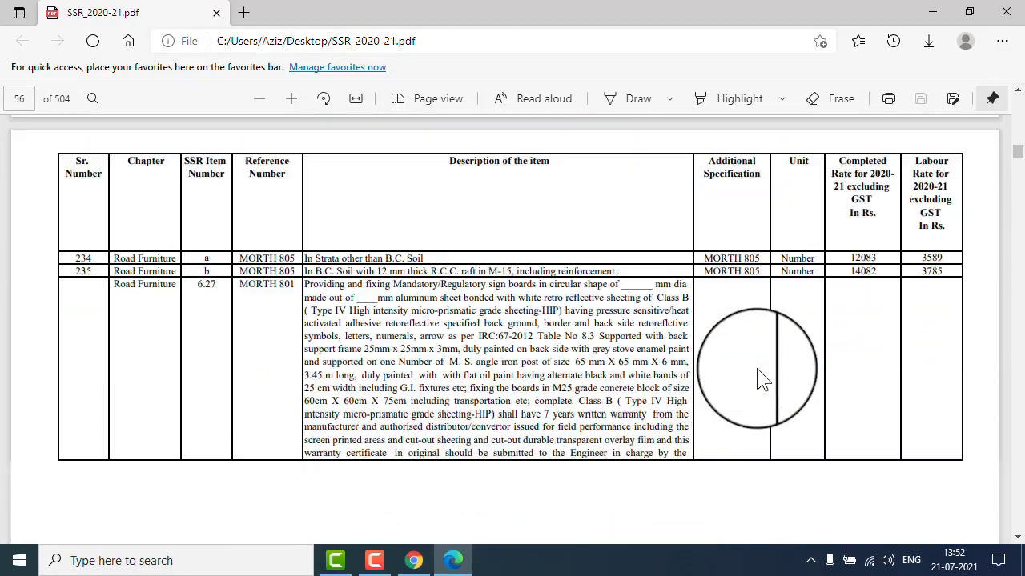
scroll(765, 376, "down", 5)
scroll(765, 376, "down", 5)
left_click_drag(1014, 151, 1016, 183)
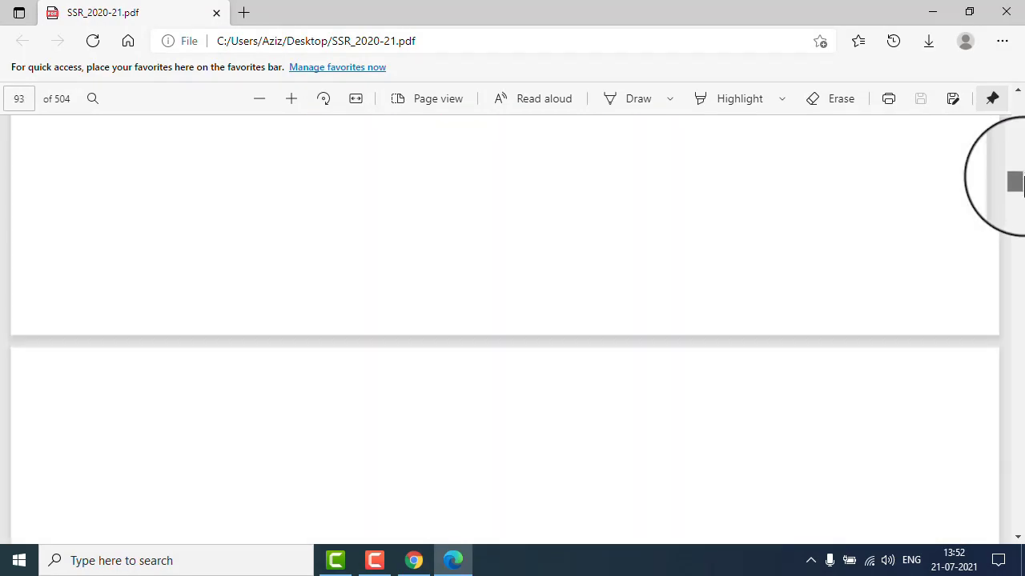
left_click(1005, 12)
left_click(20, 489)
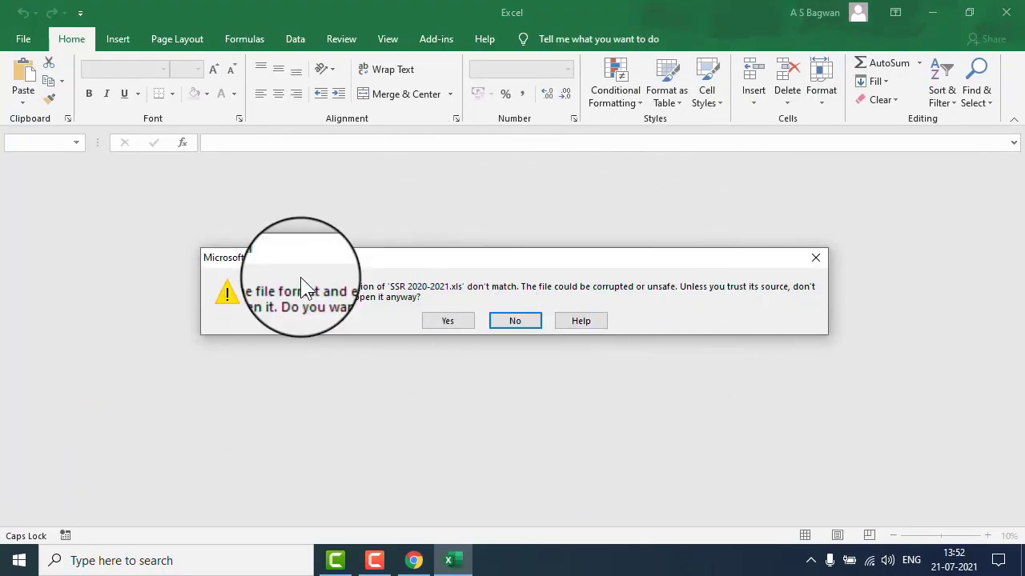
Open SSR 2020-2021.xls despite the format warning and scroll through the rate schedule.
left_click(448, 321)
left_click(454, 318)
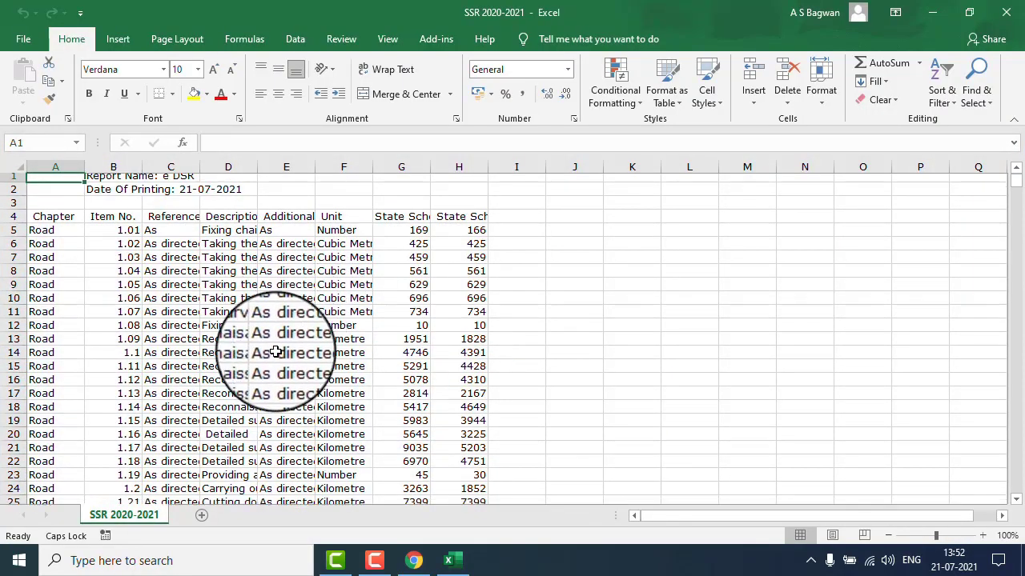
scroll(260, 395, "down", 4)
scroll(260, 395, "down", 3)
scroll(260, 398, "down", 3)
scroll(260, 400, "down", 8)
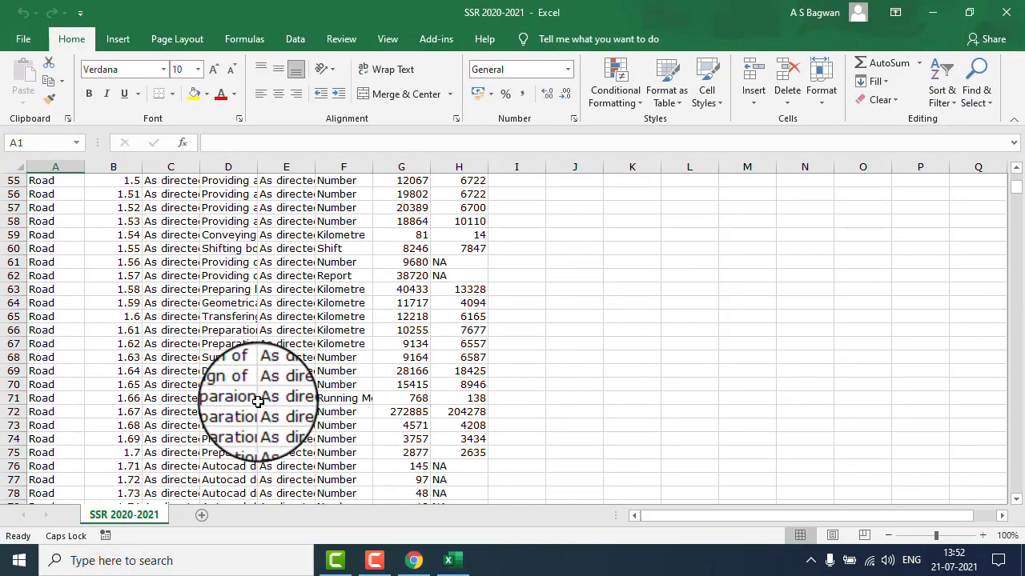
scroll(260, 404, "down", 4)
scroll(260, 408, "down", 7)
scroll(256, 424, "down", 3)
scroll(256, 408, "up", 6)
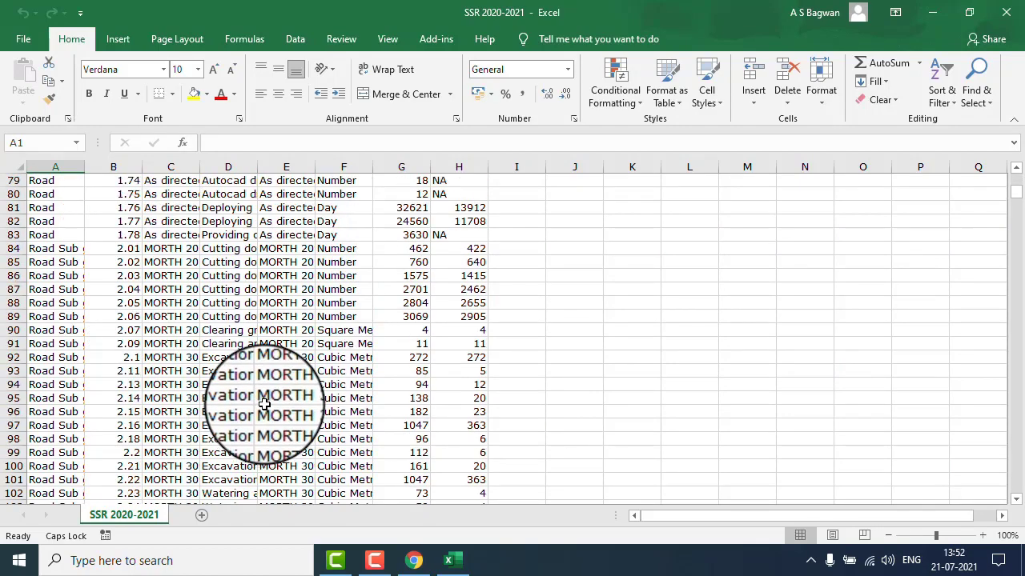
scroll(272, 368, "up", 11)
scroll(280, 344, "up", 5)
scroll(272, 324, "up", 10)
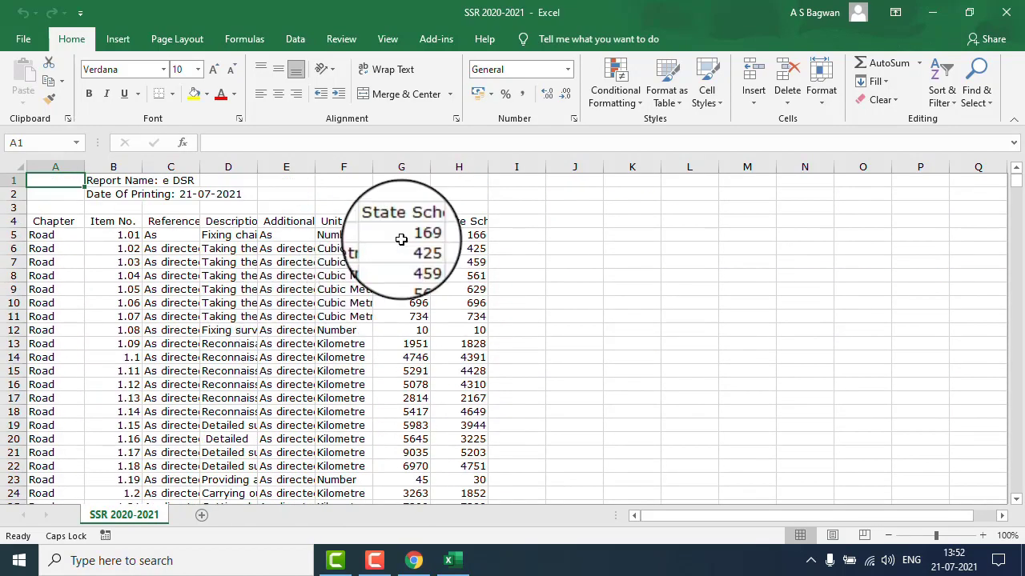
Begin a Save As copy and edit the file name, adding SSR and [1].
left_click(24, 46)
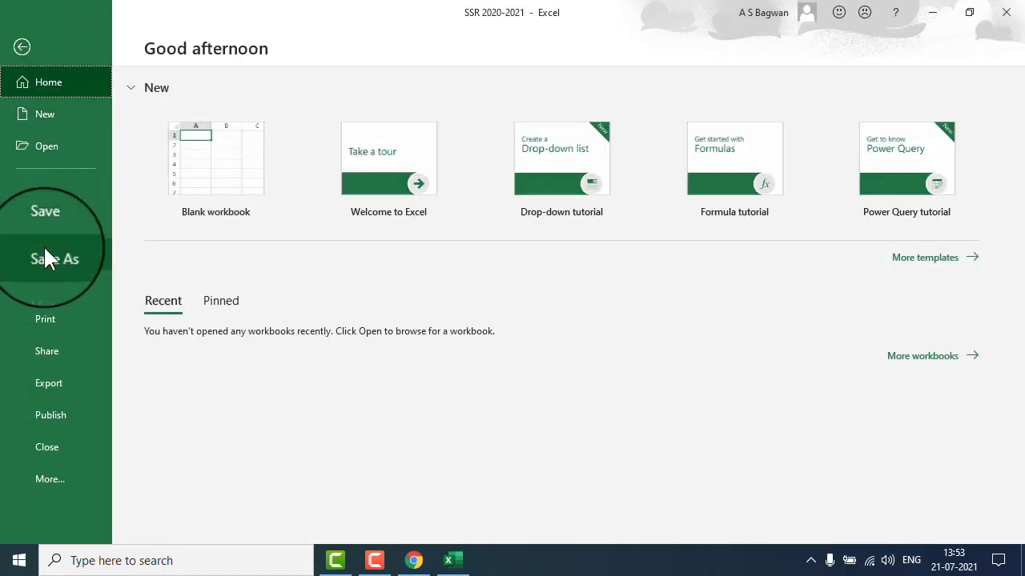
left_click(45, 253)
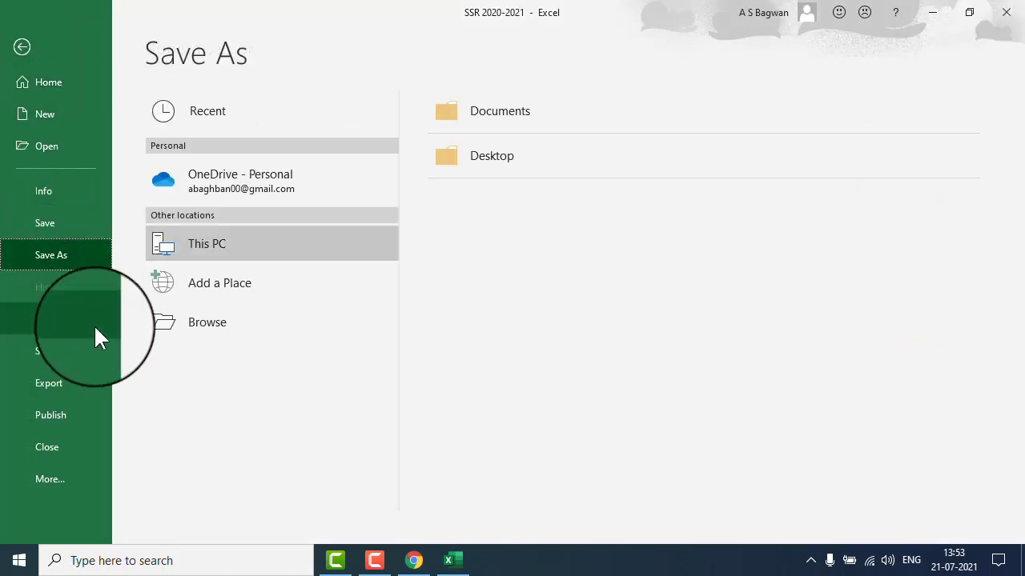
left_click(196, 325)
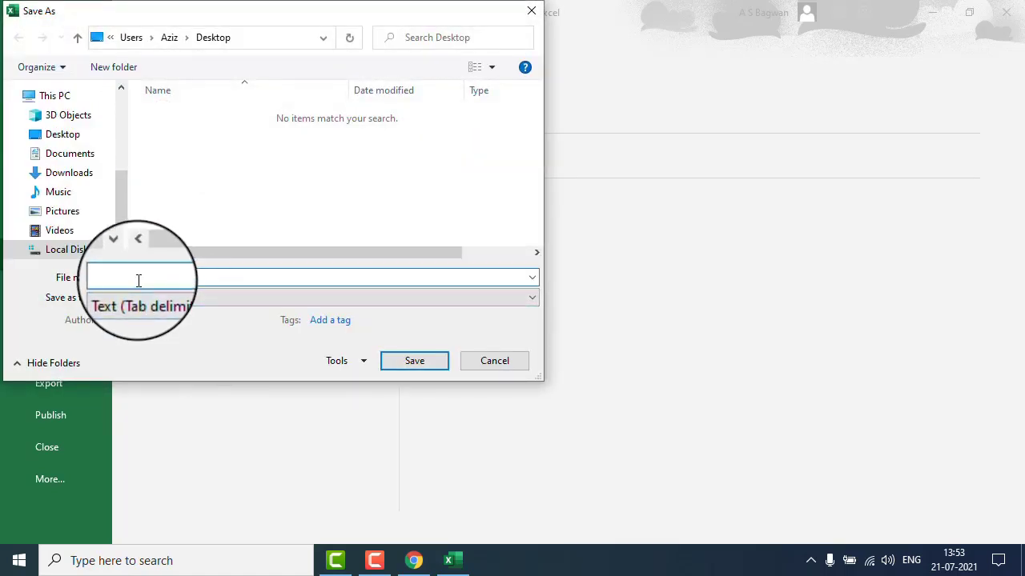
type("S")
key("BackSpace")
type("SSR 2020-21")
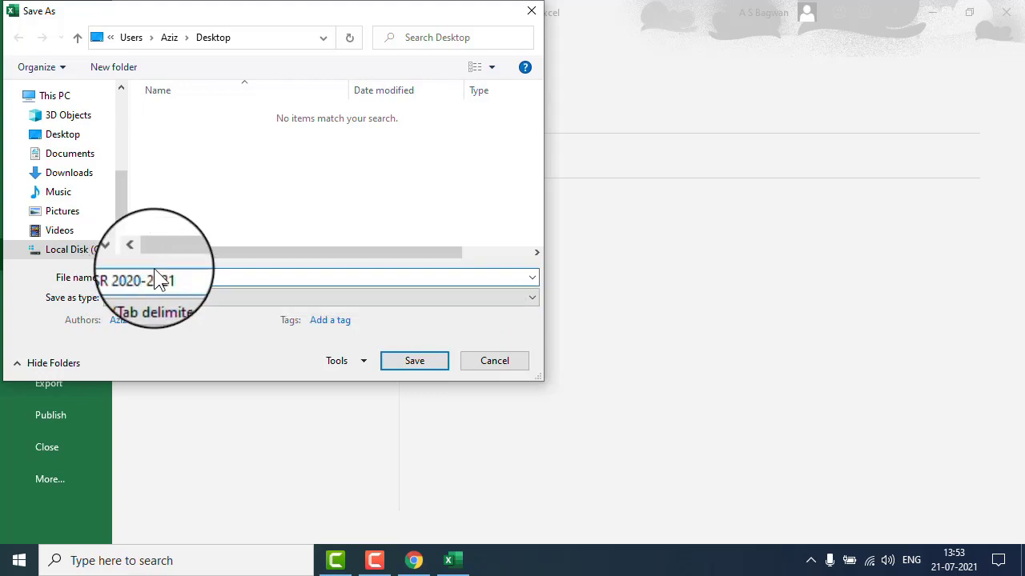
left_click_drag(108, 277, 113, 277)
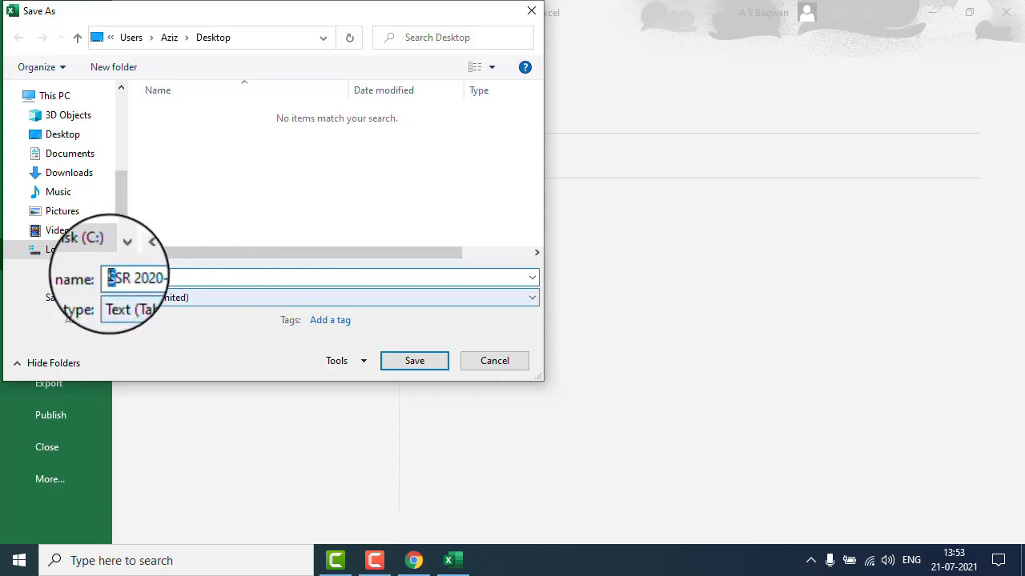
left_click(182, 285)
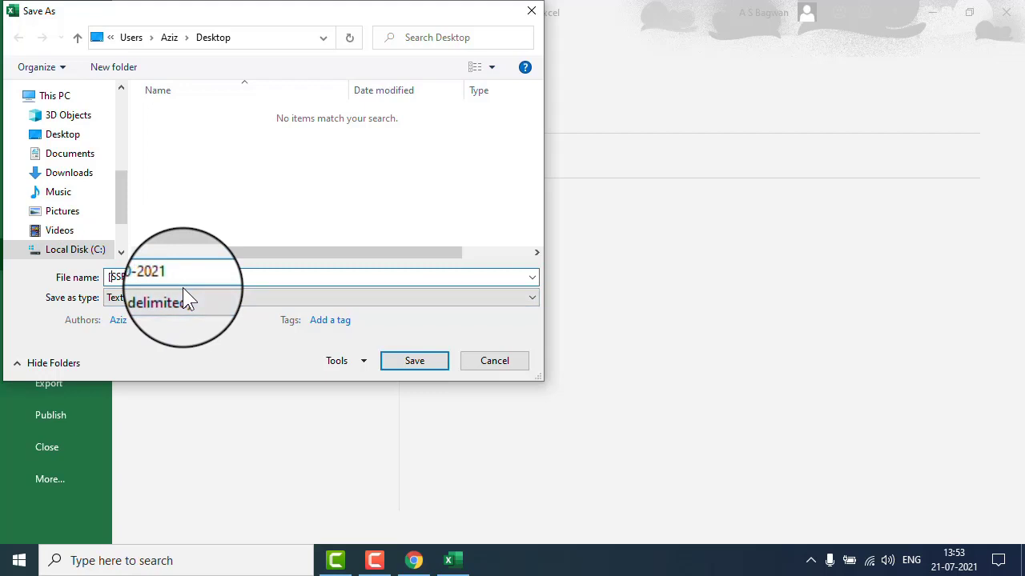
type("[1]")
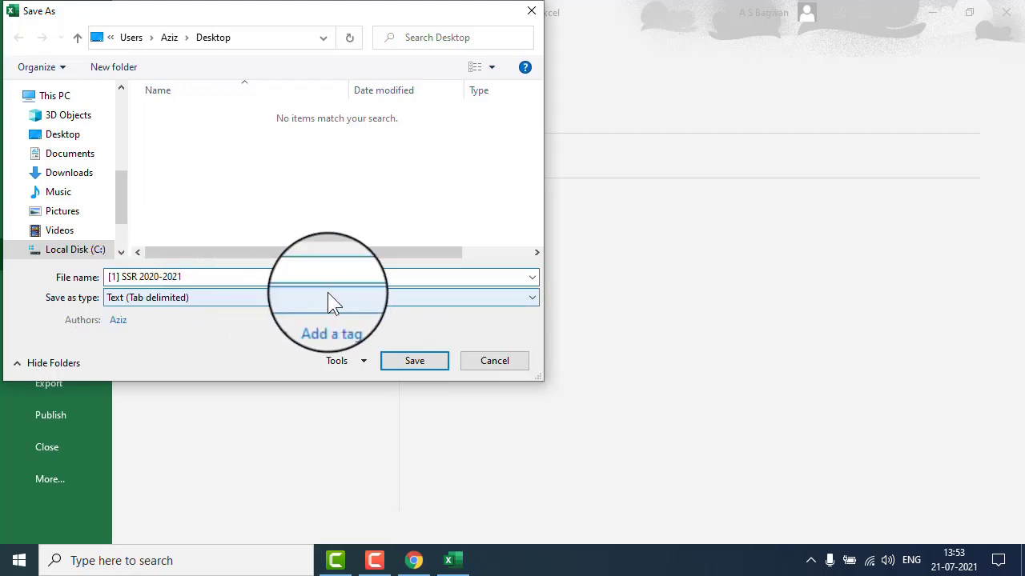
Choose Excel 97-2003 Workbook format, dismiss the file-access error, and save as 1.
left_click(529, 301)
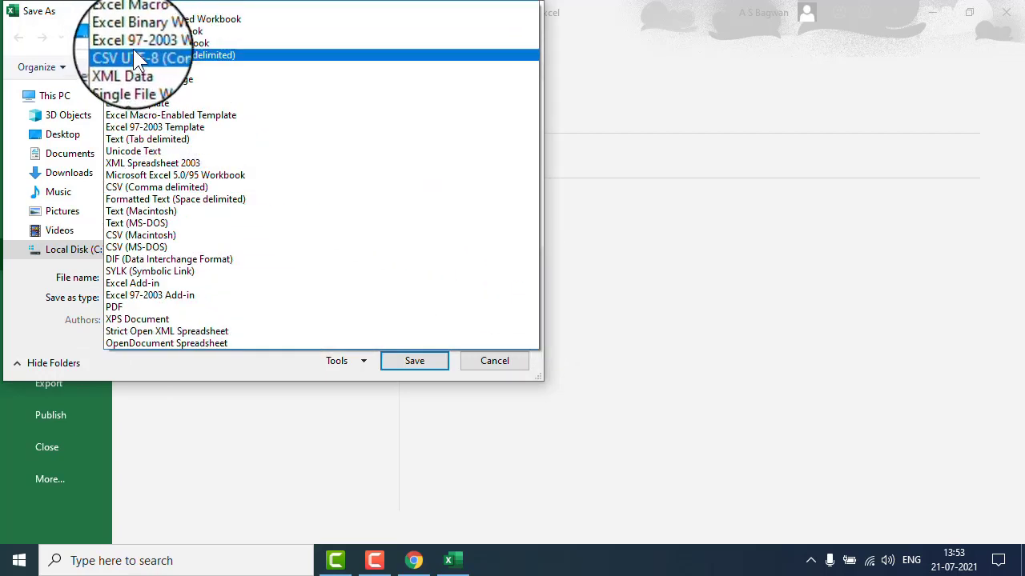
left_click(183, 44)
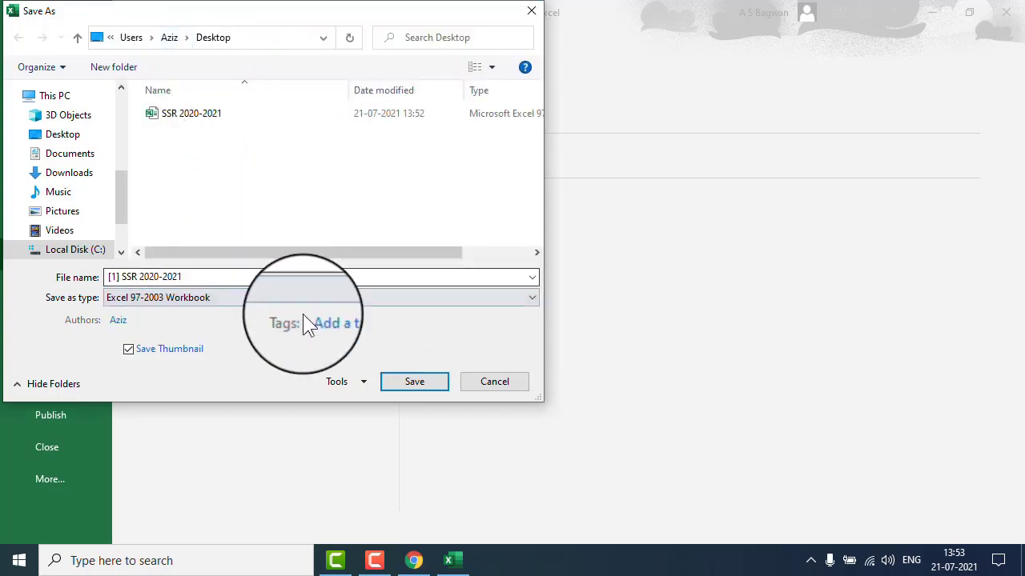
left_click(421, 381)
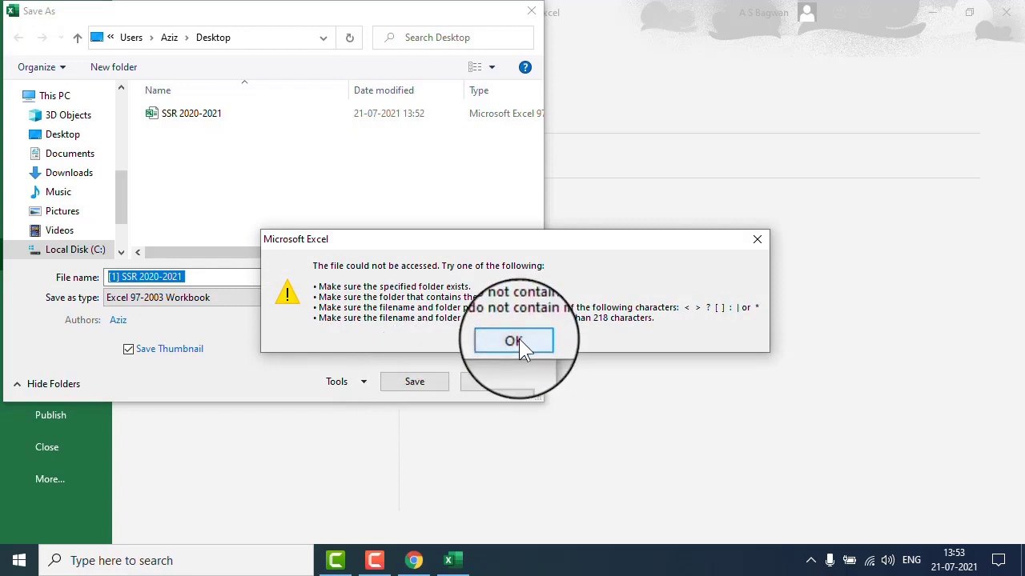
left_click(191, 278)
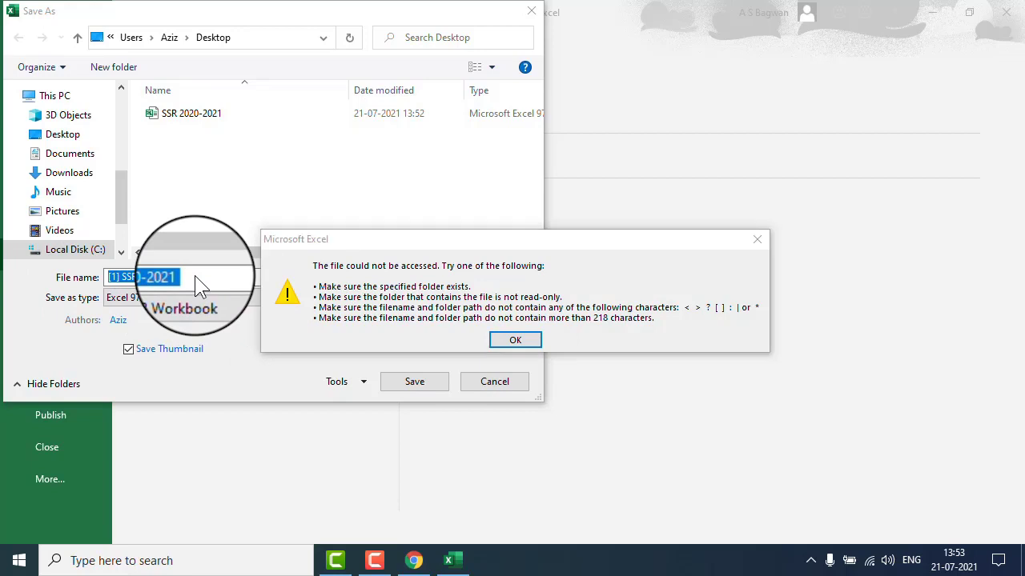
left_click(528, 342)
type("1")
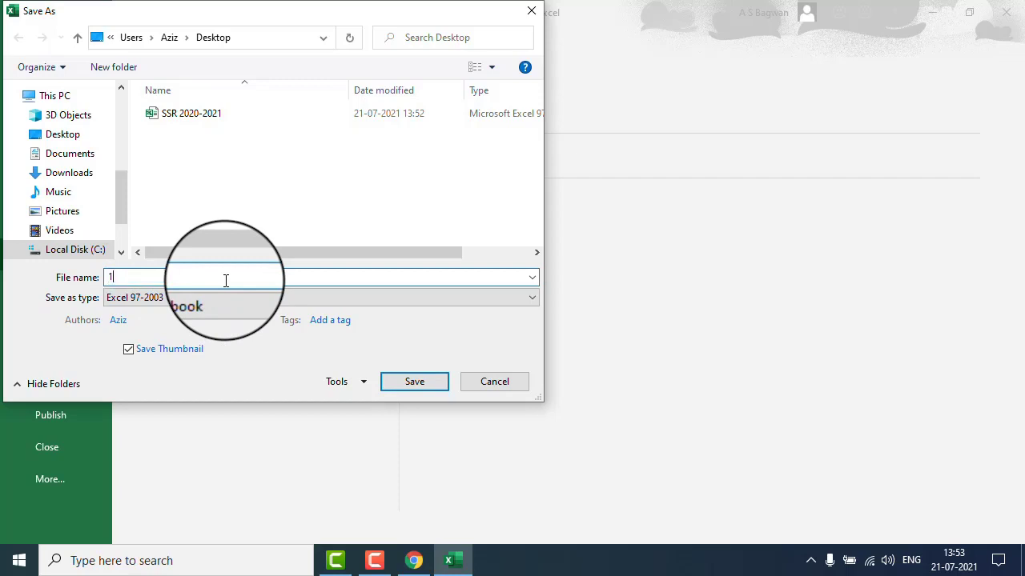
left_click(425, 384)
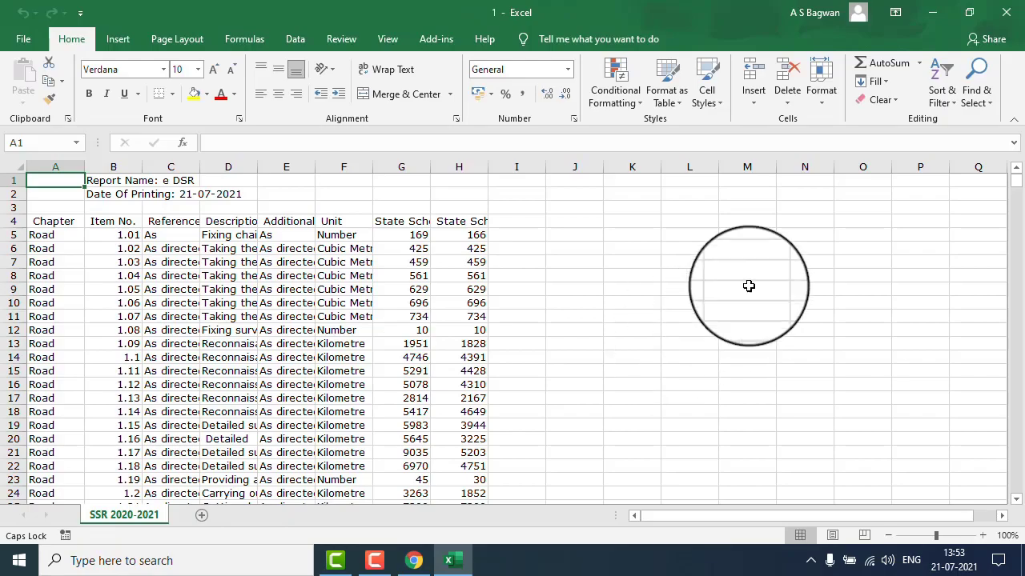
Close Excel, rename the file 1 to 'SSR 2020-2021 1', and open it.
left_click(1010, 17)
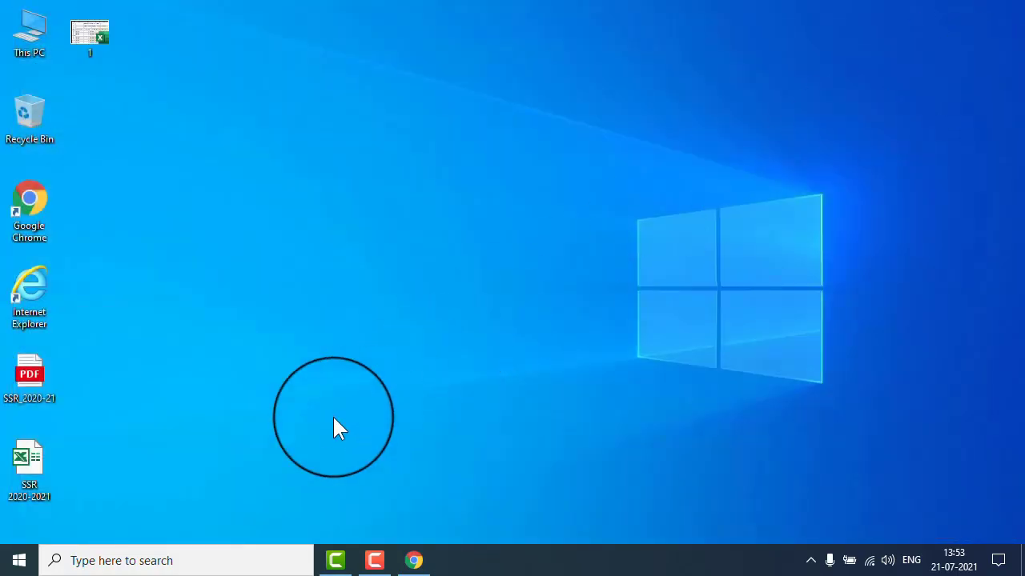
right_click(86, 42)
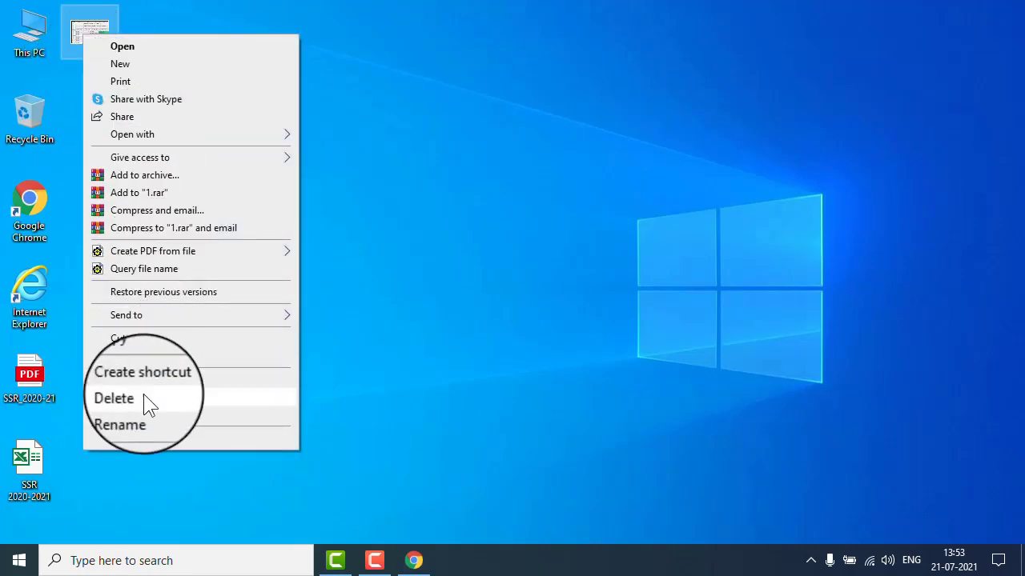
left_click(132, 417)
type("SSR 2020-2021 1")
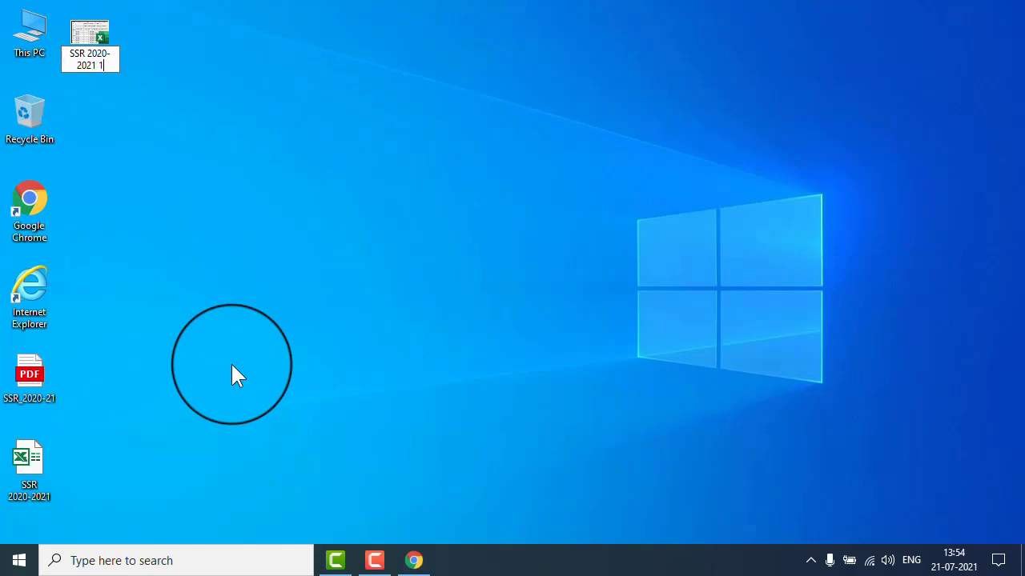
key("Return")
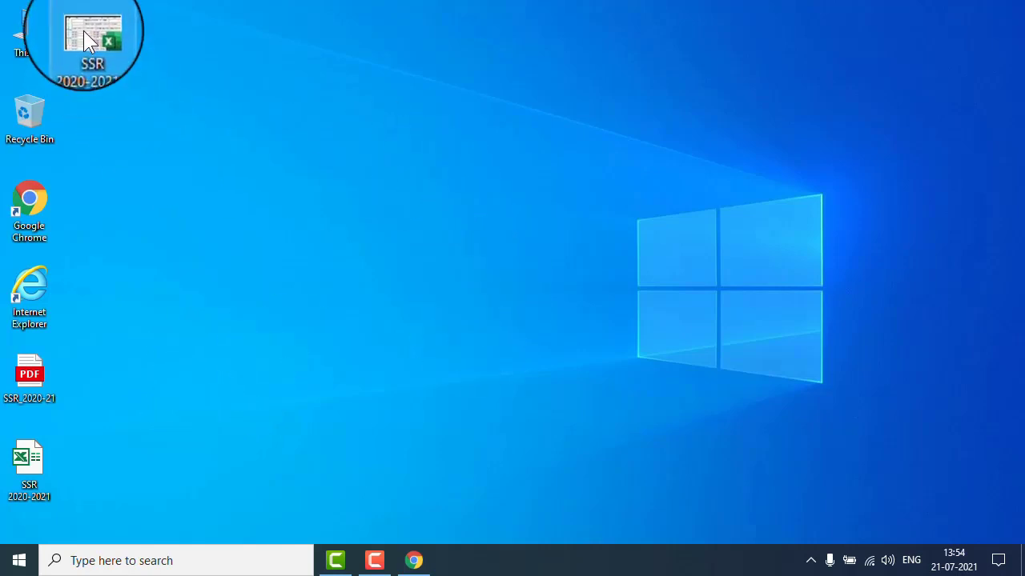
double_click(89, 33)
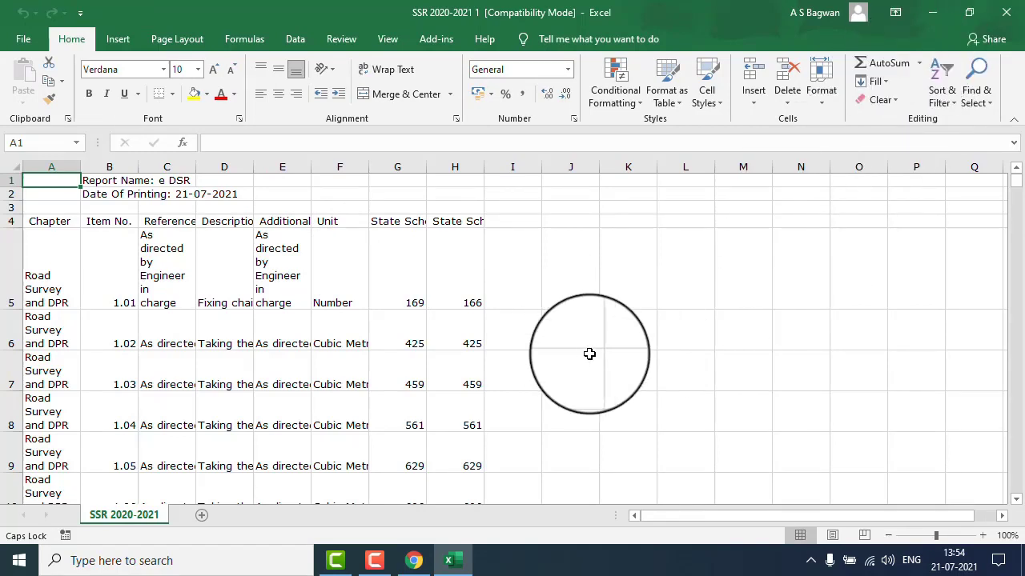
Try the original SSR 2020-2021 file, dismiss its format warning, then reopen the saved copy.
left_click(930, 14)
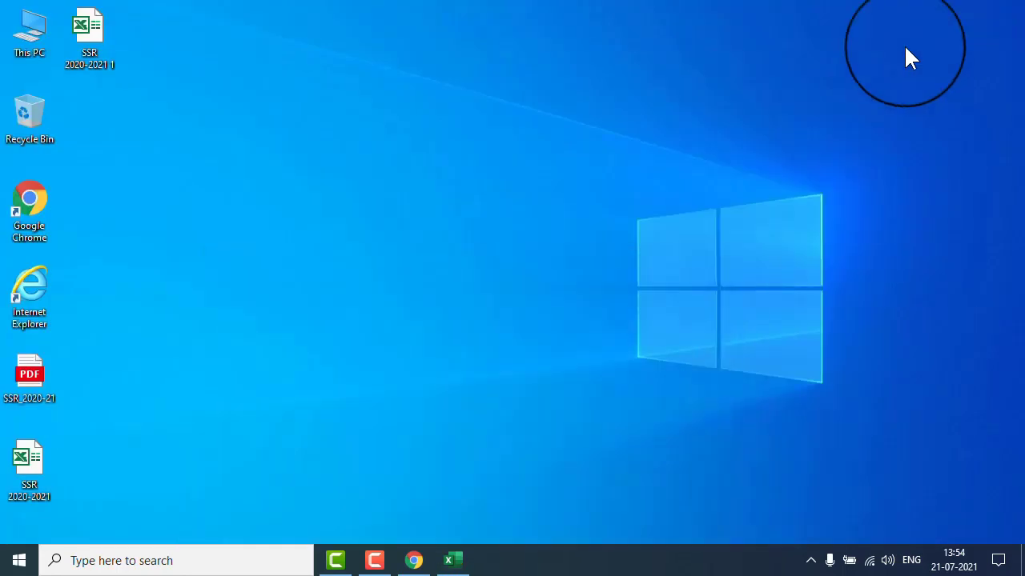
double_click(28, 463)
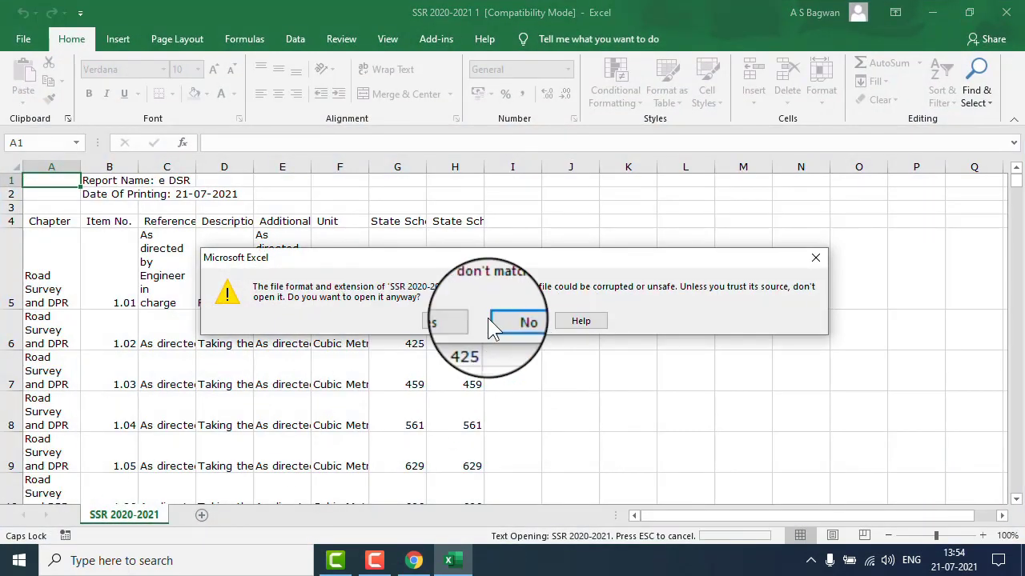
left_click(814, 257)
left_click(1006, 15)
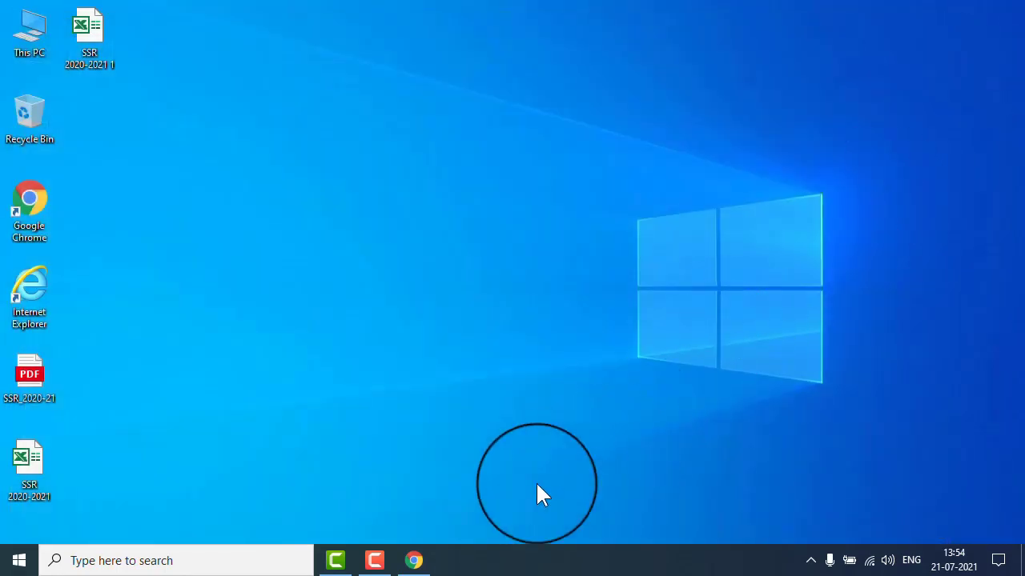
double_click(88, 37)
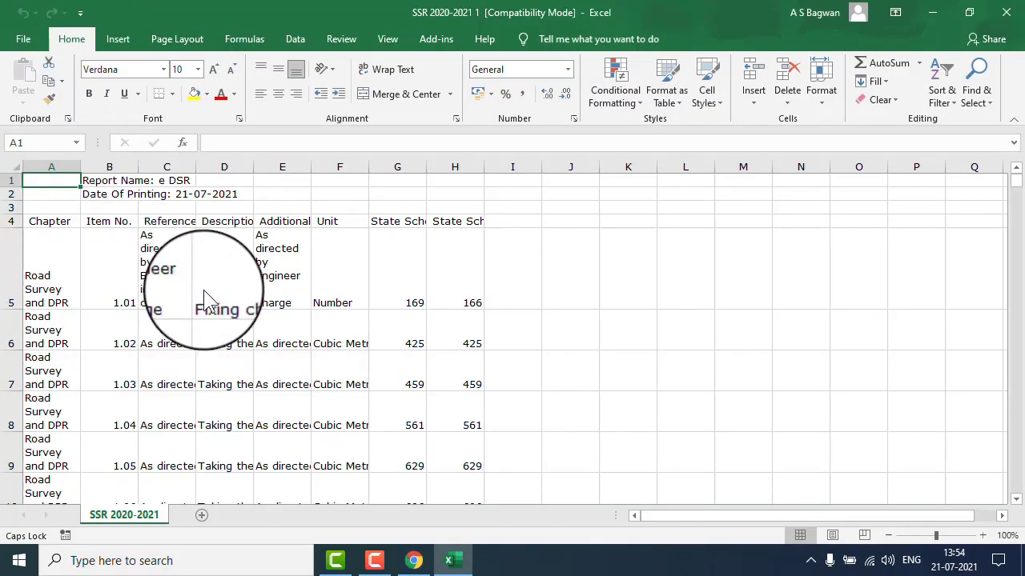
Set the page orientation to Landscape.
left_click(175, 40)
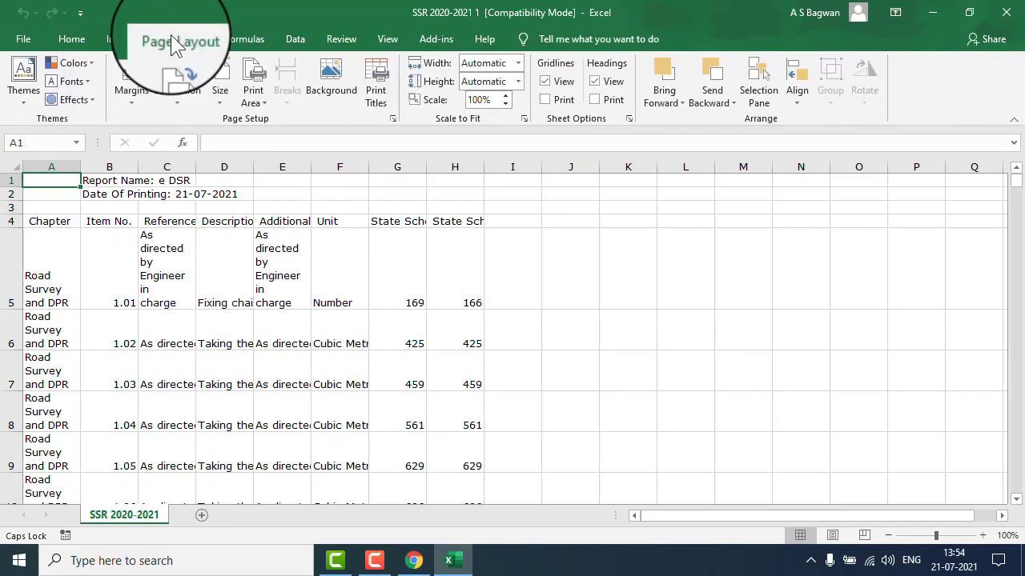
left_click(177, 101)
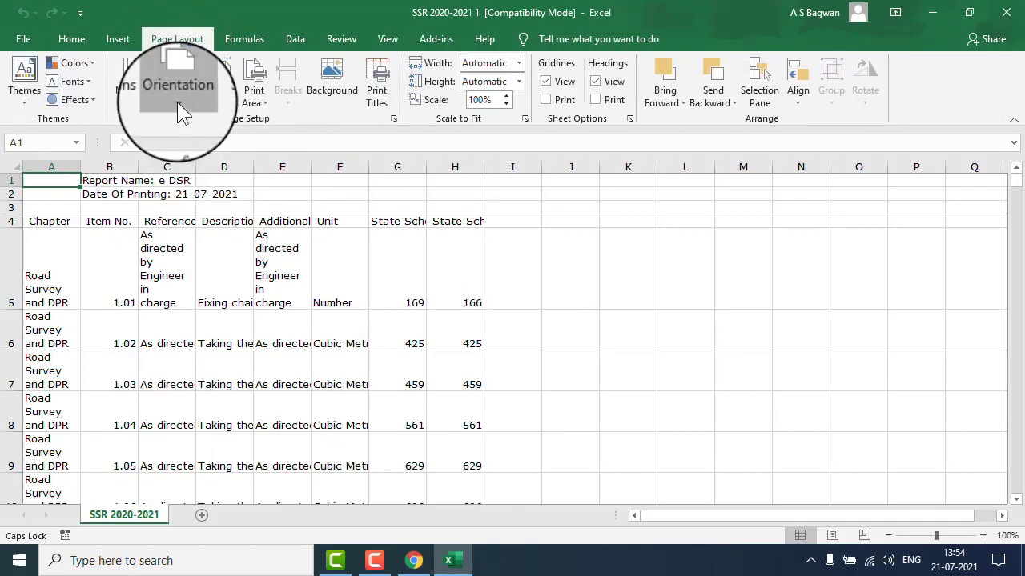
left_click(209, 160)
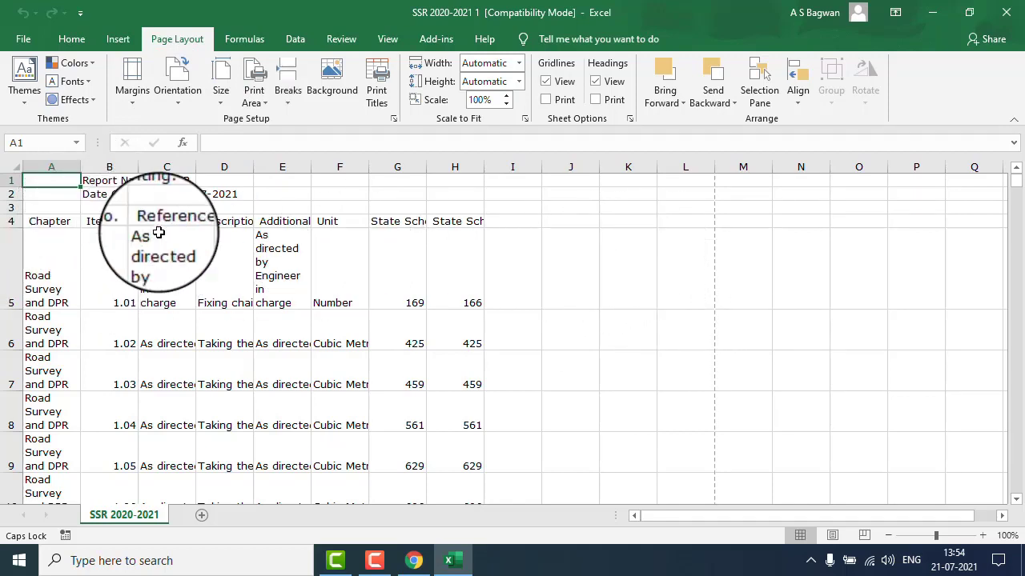
Widen column D for the item descriptions, then select the title rows across columns A to H.
left_click(50, 221)
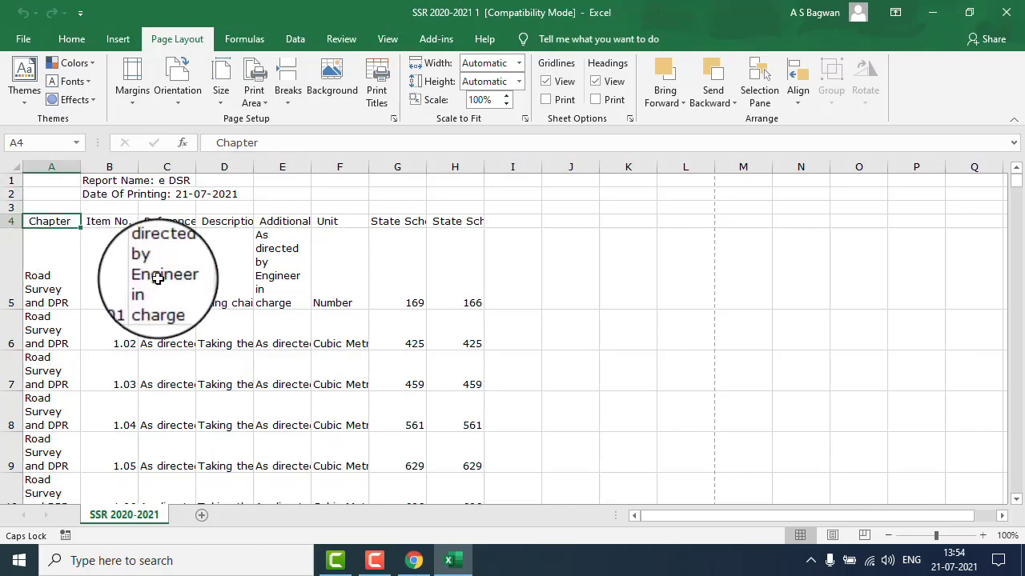
left_click(112, 209)
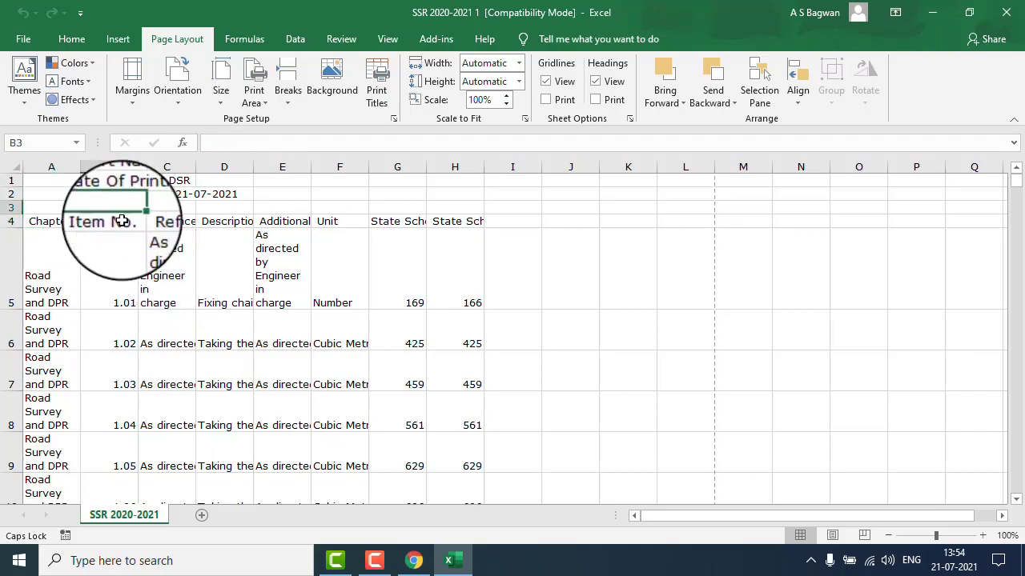
left_click(163, 222)
left_click(224, 222)
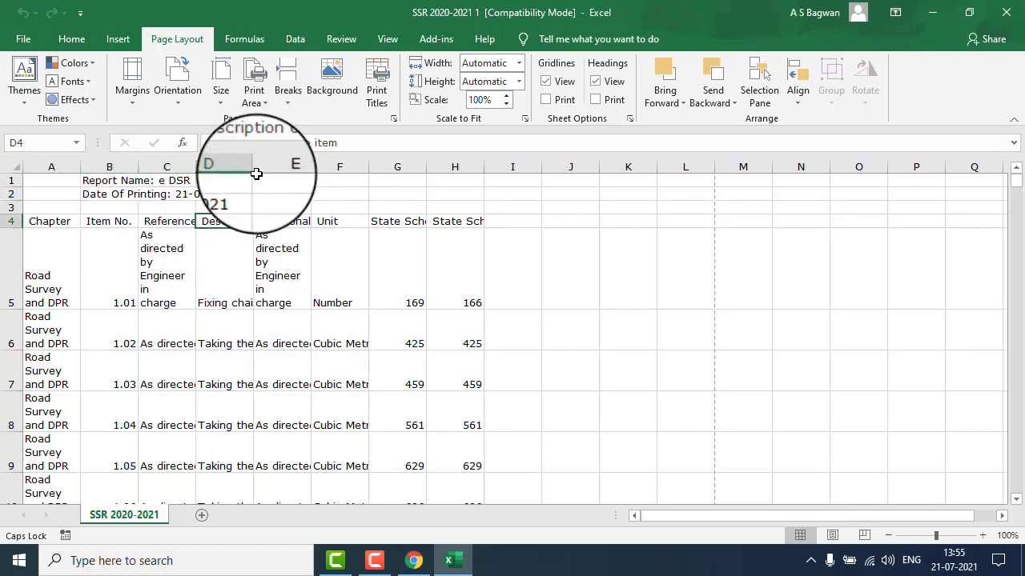
left_click_drag(253, 168, 491, 205)
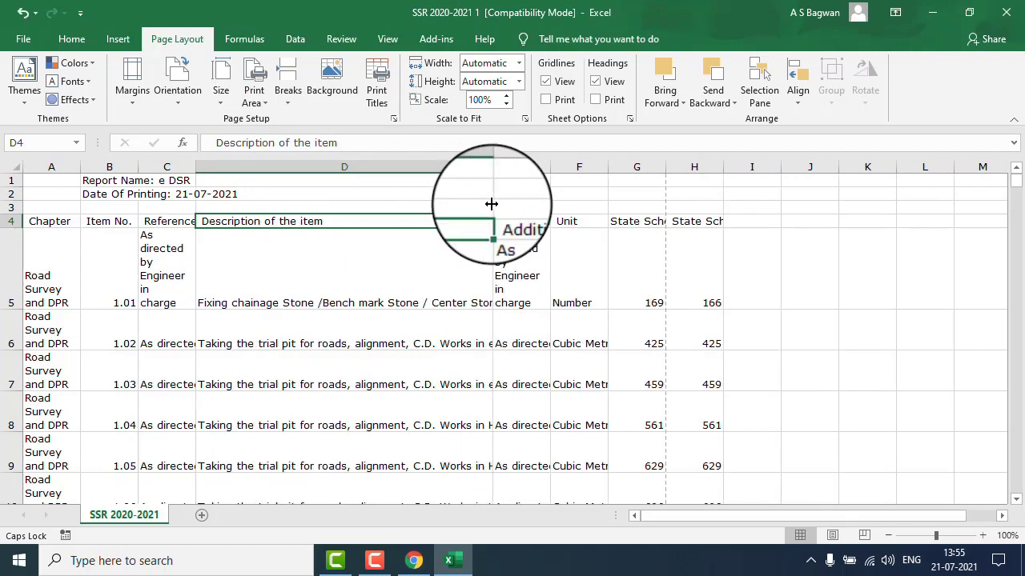
left_click_drag(493, 169, 473, 170)
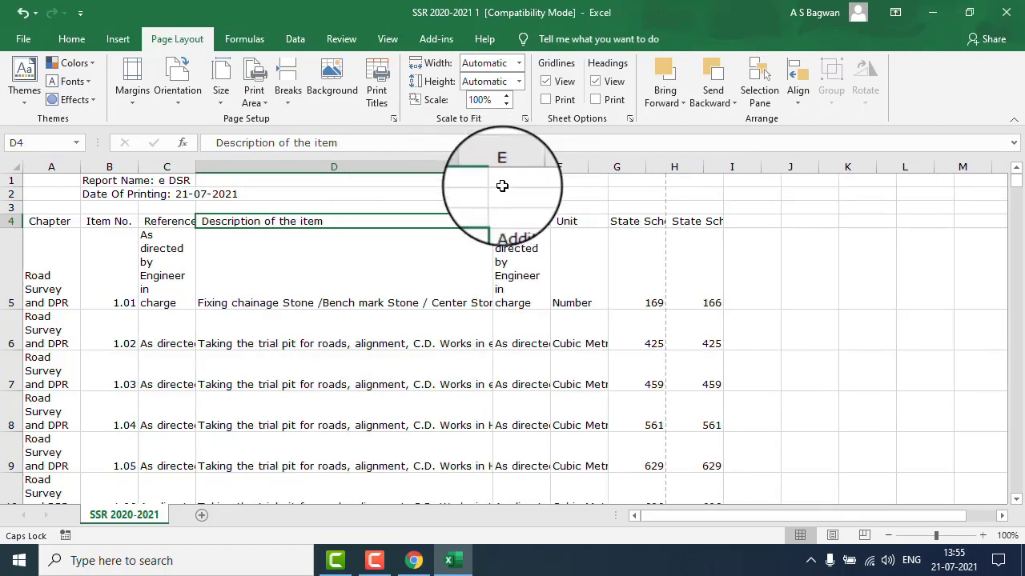
left_click(665, 221)
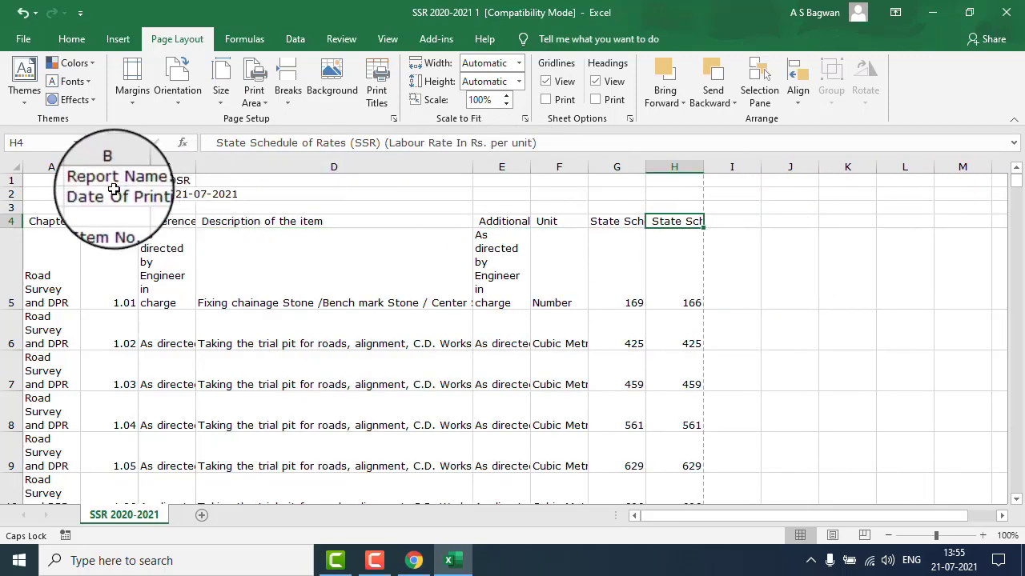
mouse_move(57, 182)
left_mouse_down()
mouse_move(519, 193)
mouse_move(689, 183)
left_mouse_up()
Merge and center the Report Name and Date Of Printing rows across columns A to H.
left_click(71, 39)
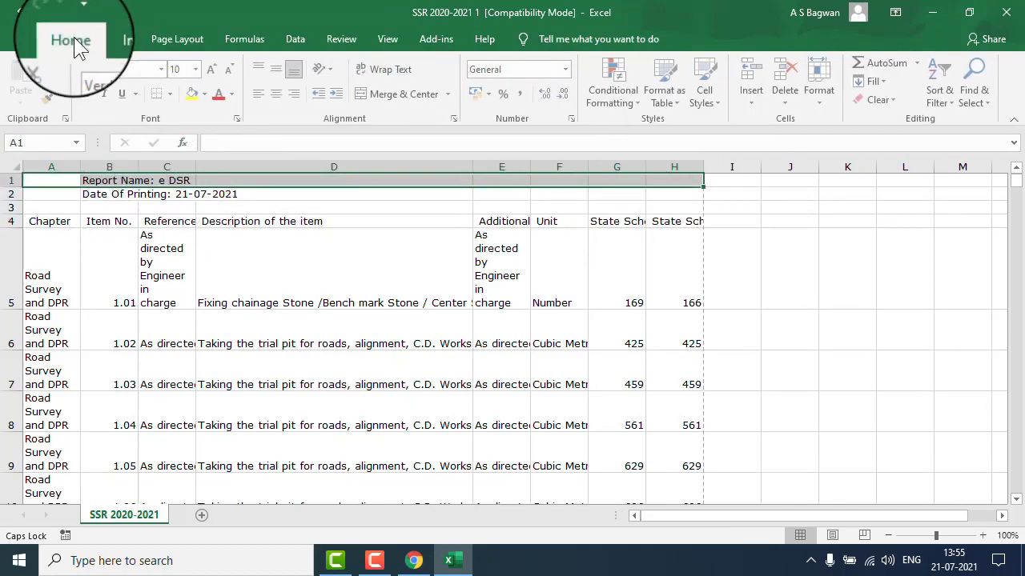
left_click(393, 94)
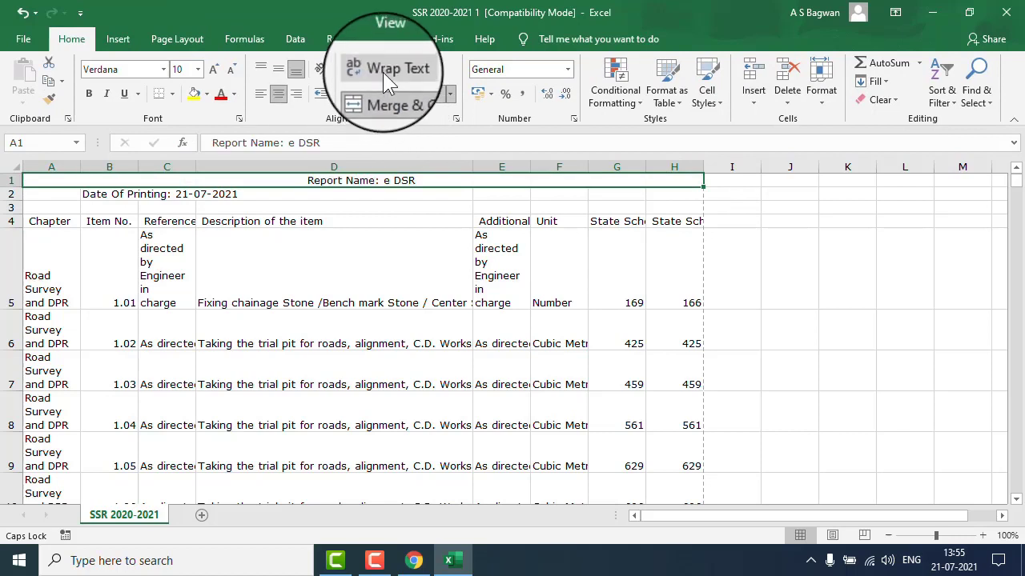
left_click_drag(36, 194, 694, 194)
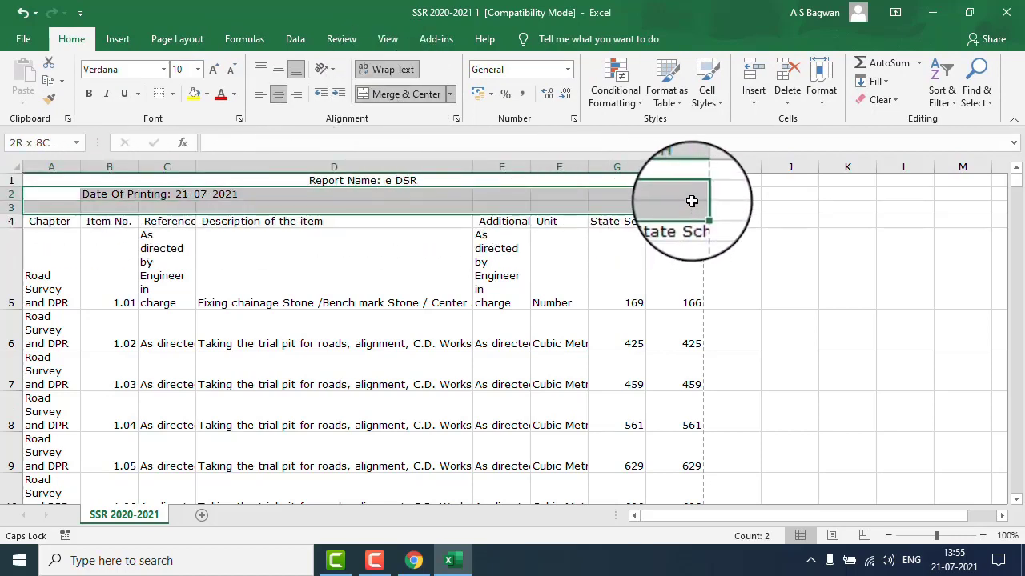
left_click(385, 93)
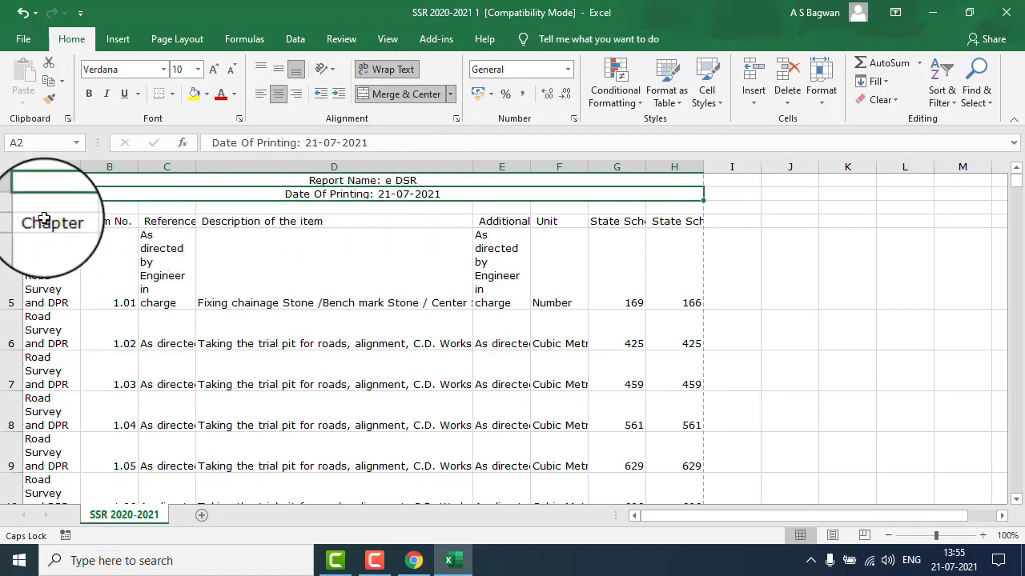
left_click_drag(47, 220, 666, 341)
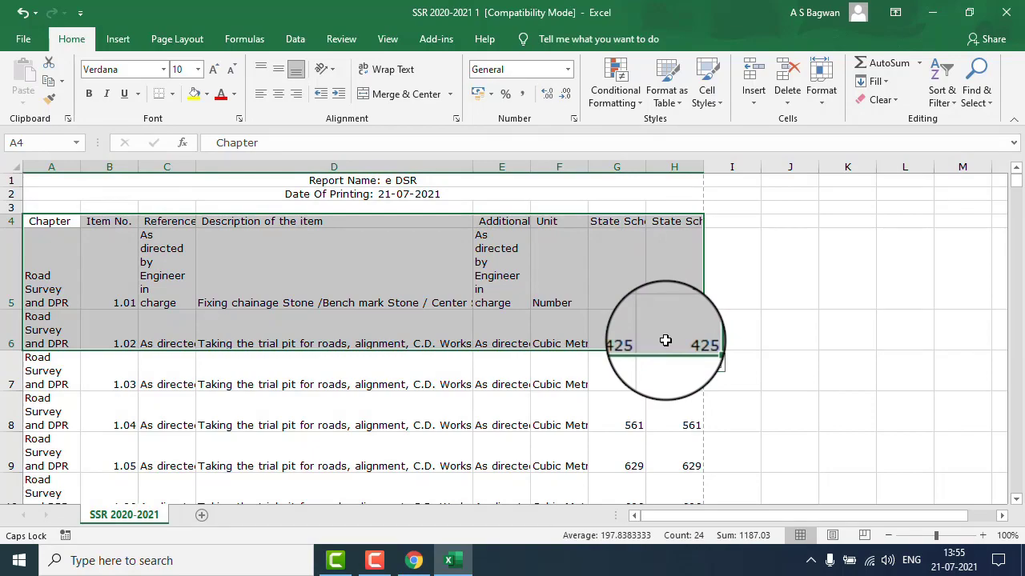
Select the full rate table, AutoFit its row heights and apply Wrap Text.
key("ctrl+shift+Down")
scroll(750, 327, "down", 3)
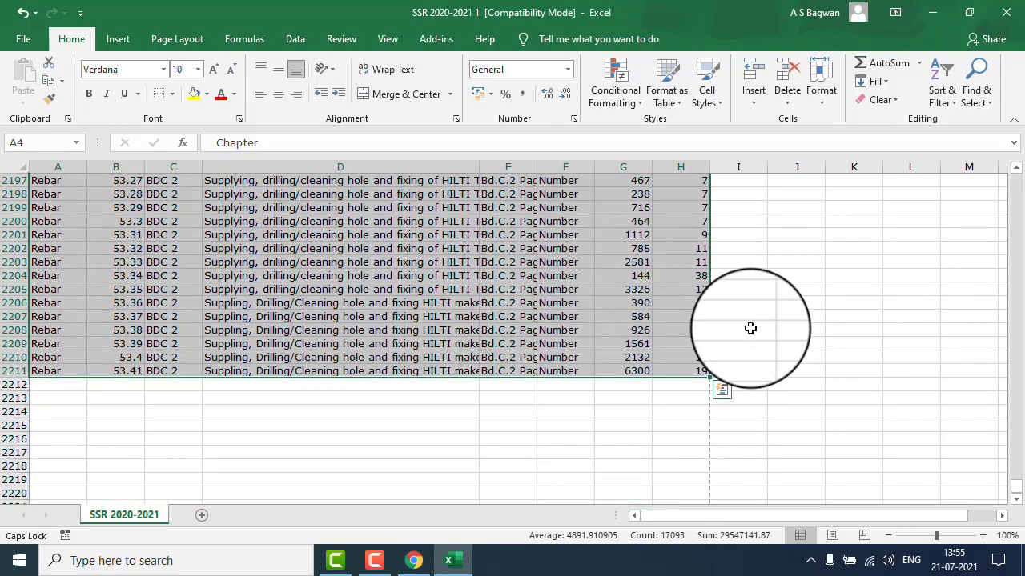
scroll(750, 327, "up", 5)
scroll(750, 330, "up", 5)
scroll(750, 330, "up", 10)
scroll(750, 329, "up", 10)
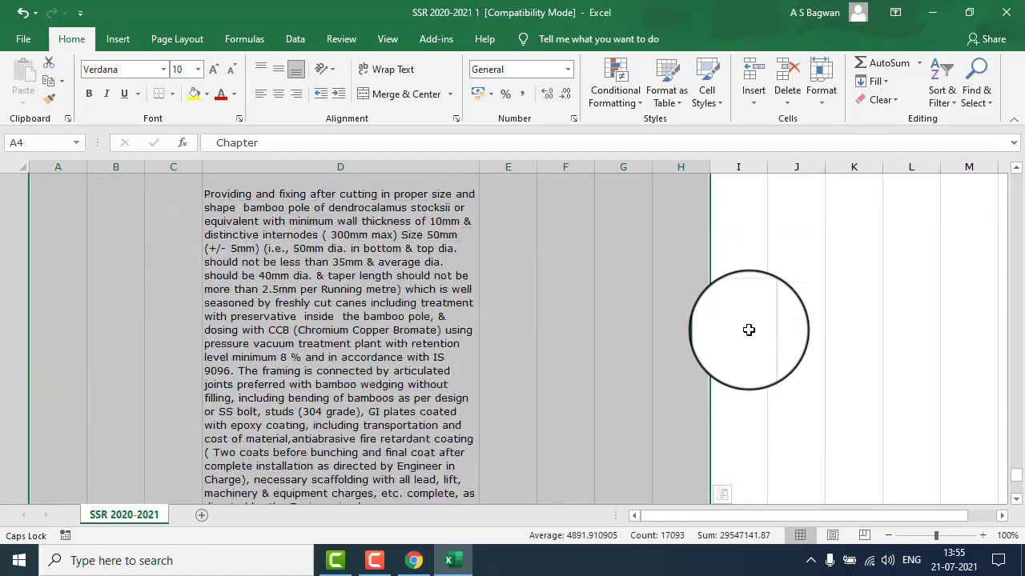
scroll(750, 326, "up", 10)
scroll(750, 320, "up", 9)
scroll(748, 314, "up", 10)
scroll(752, 306, "up", 7)
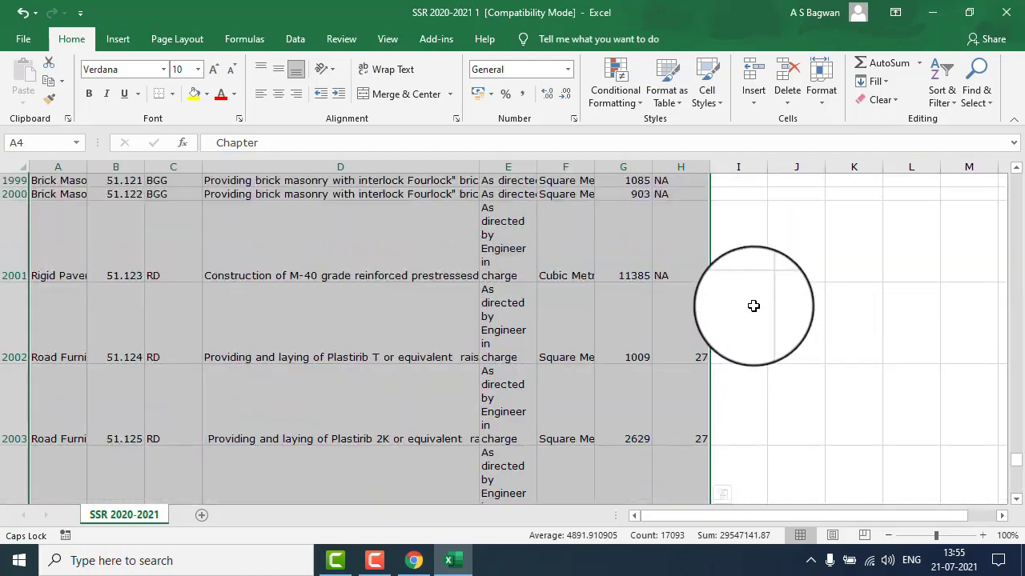
scroll(752, 304, "up", 5)
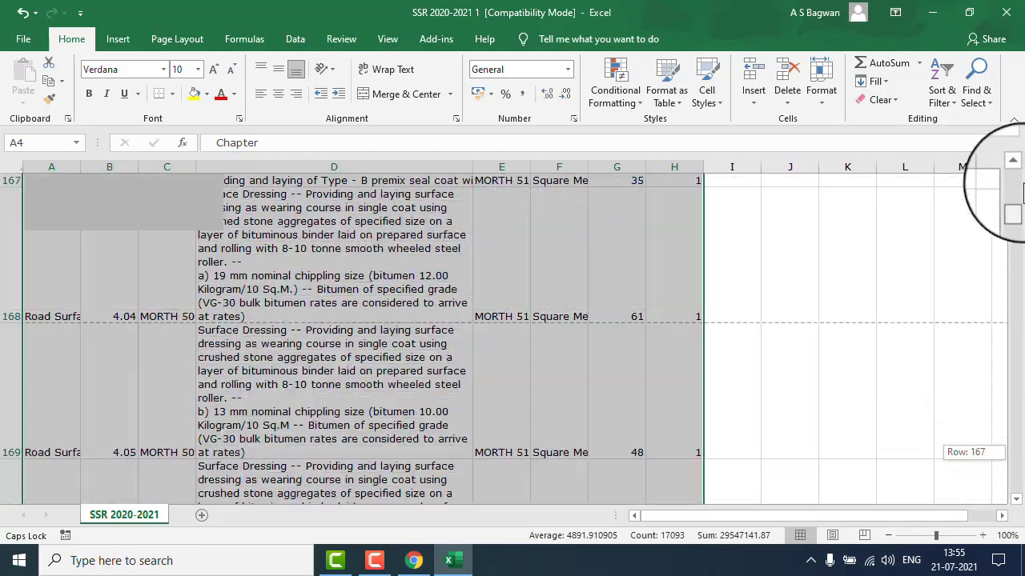
left_click_drag(1016, 416, 1015, 178)
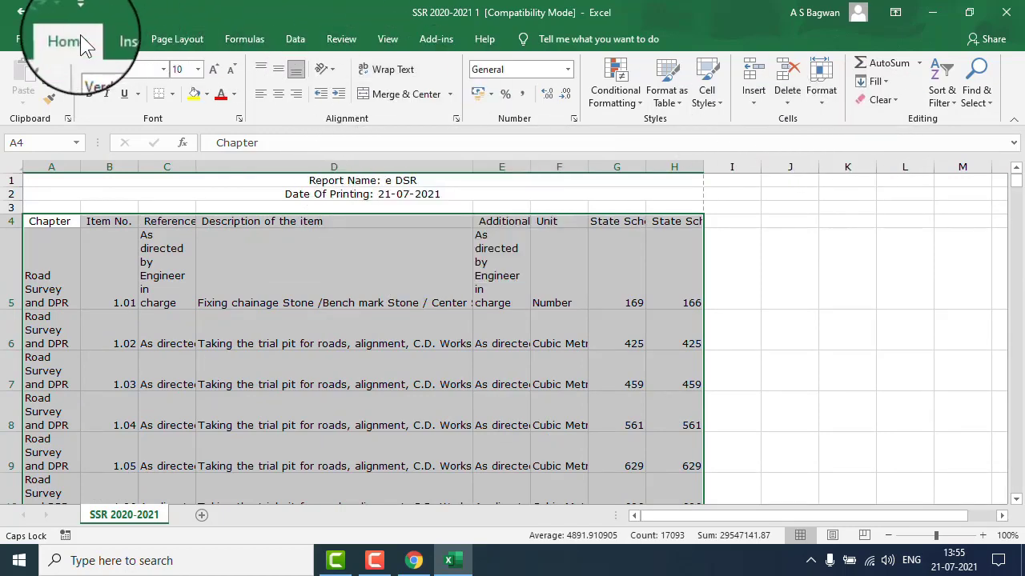
left_click(827, 101)
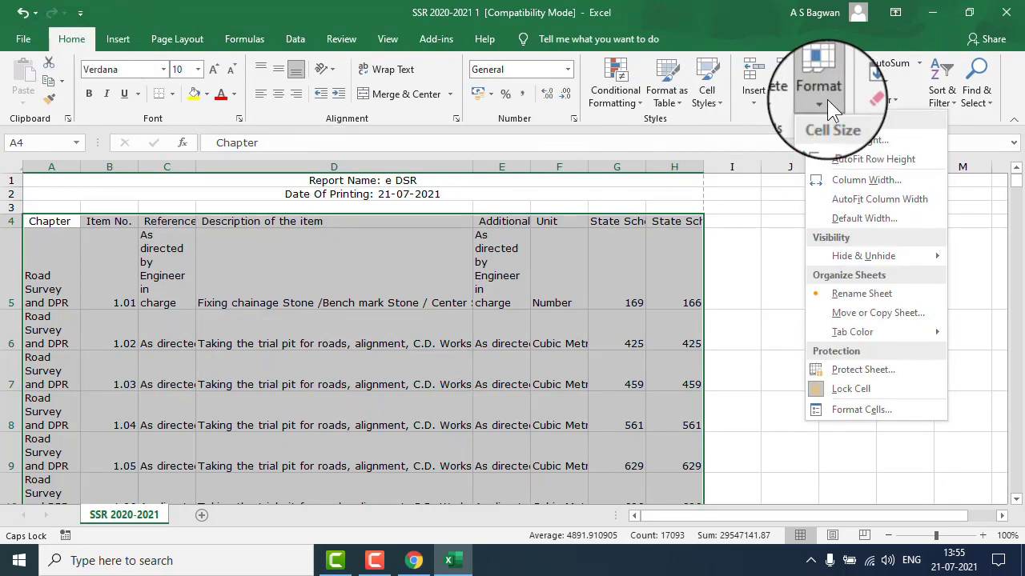
left_click(864, 159)
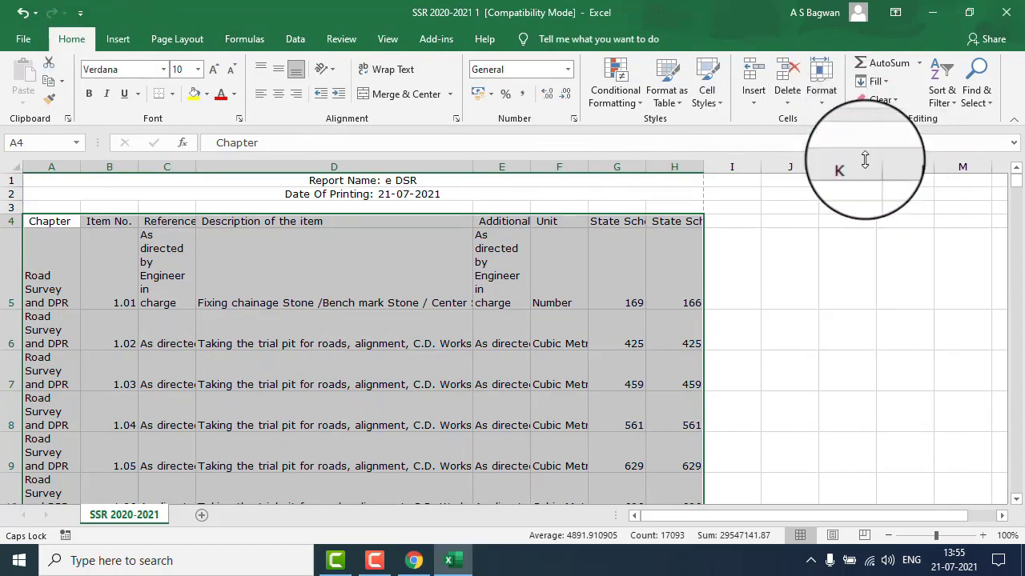
left_click(387, 70)
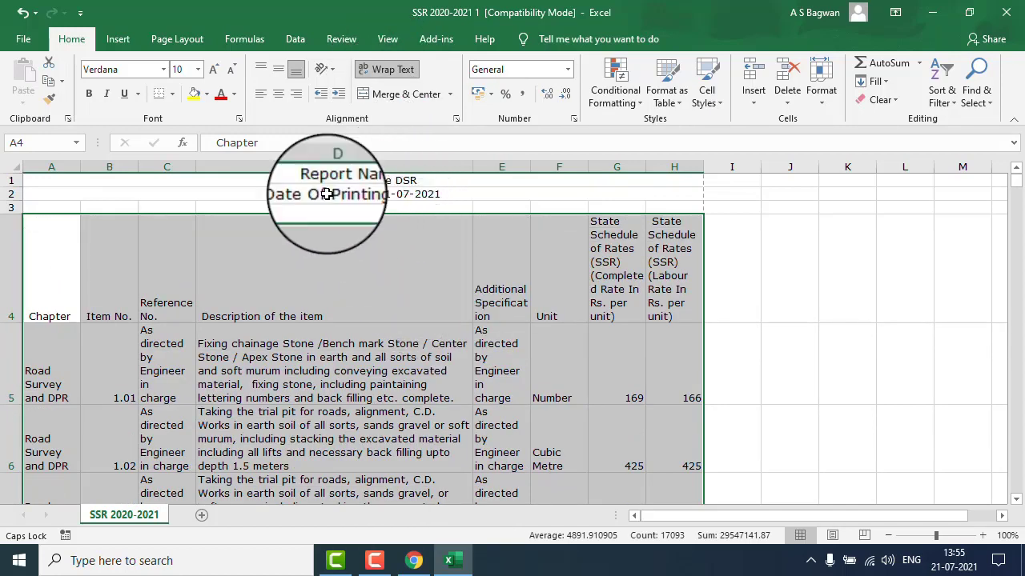
Set the selected table cells to Justify horizontal and Top vertical alignment.
left_click(456, 119)
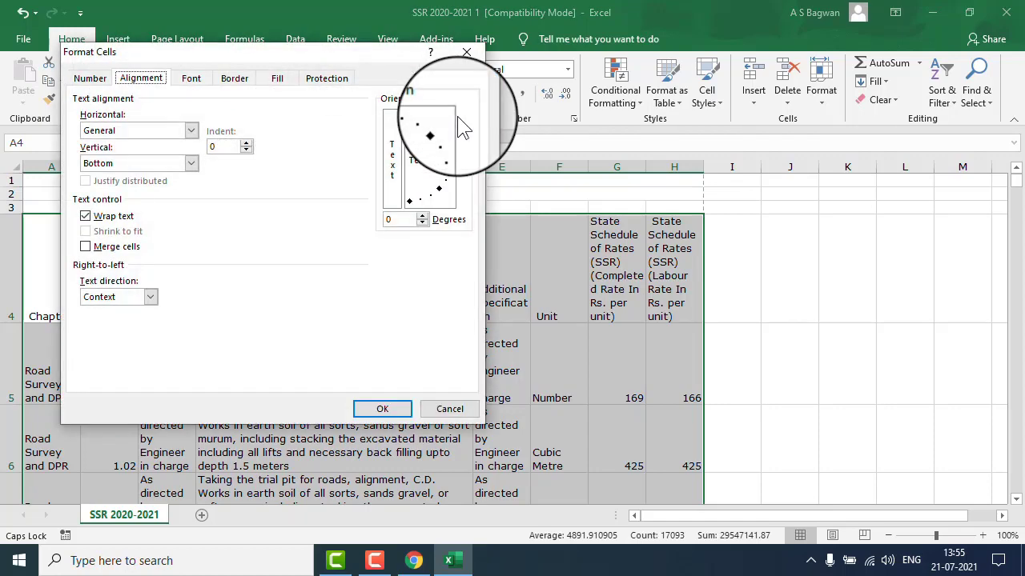
left_click(193, 129)
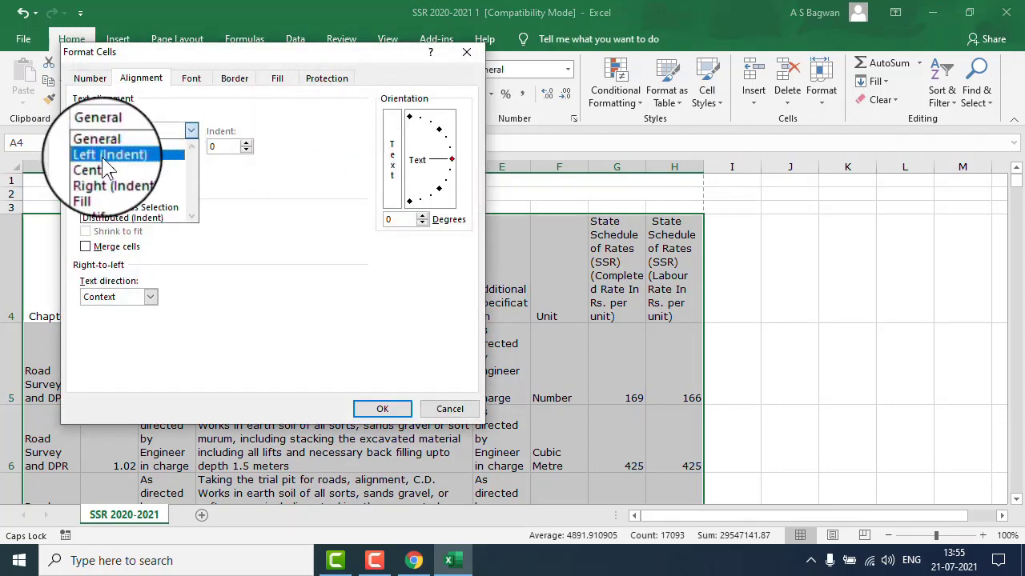
left_click(108, 197)
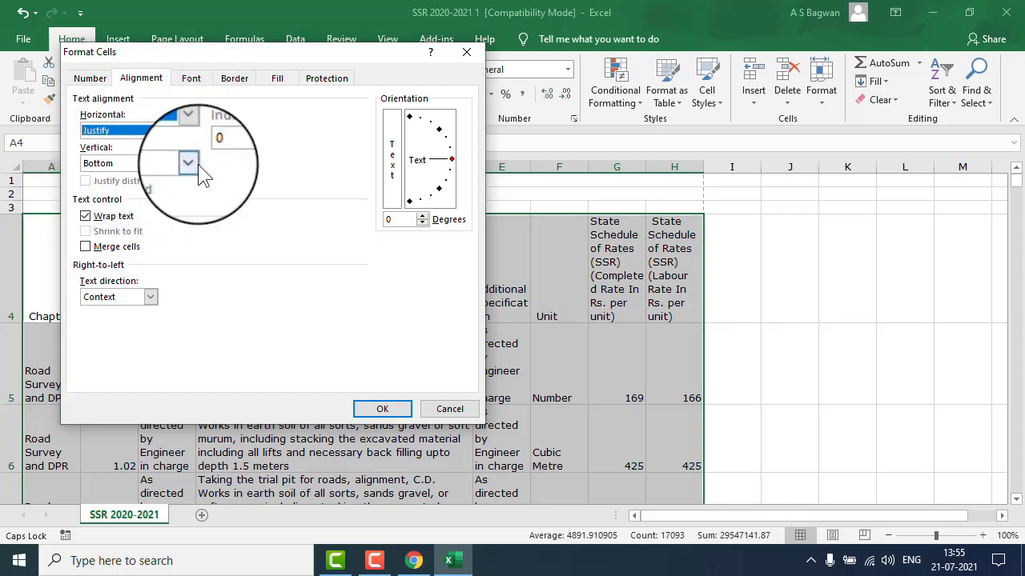
left_click(192, 164)
left_click(101, 176)
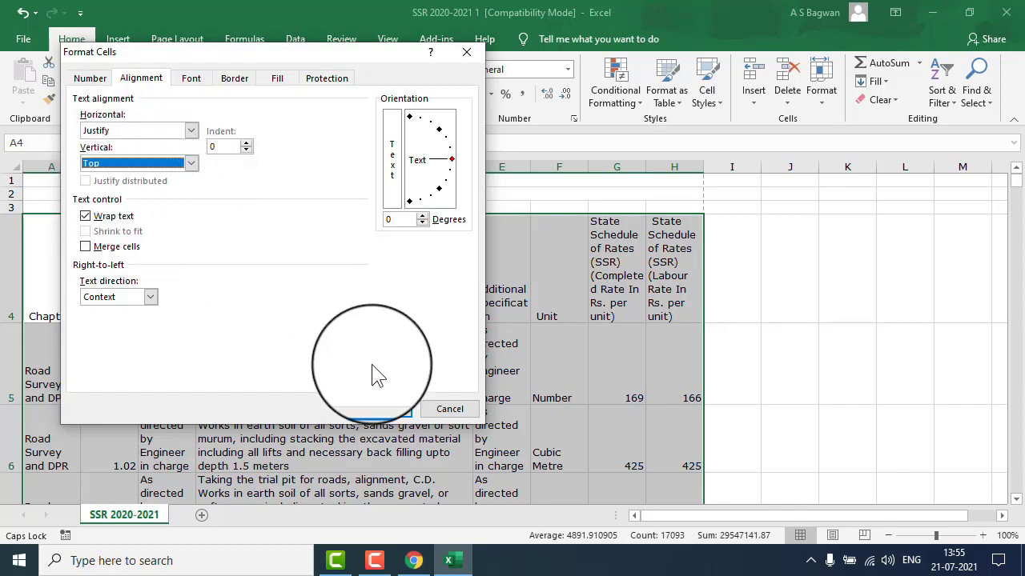
left_click(383, 409)
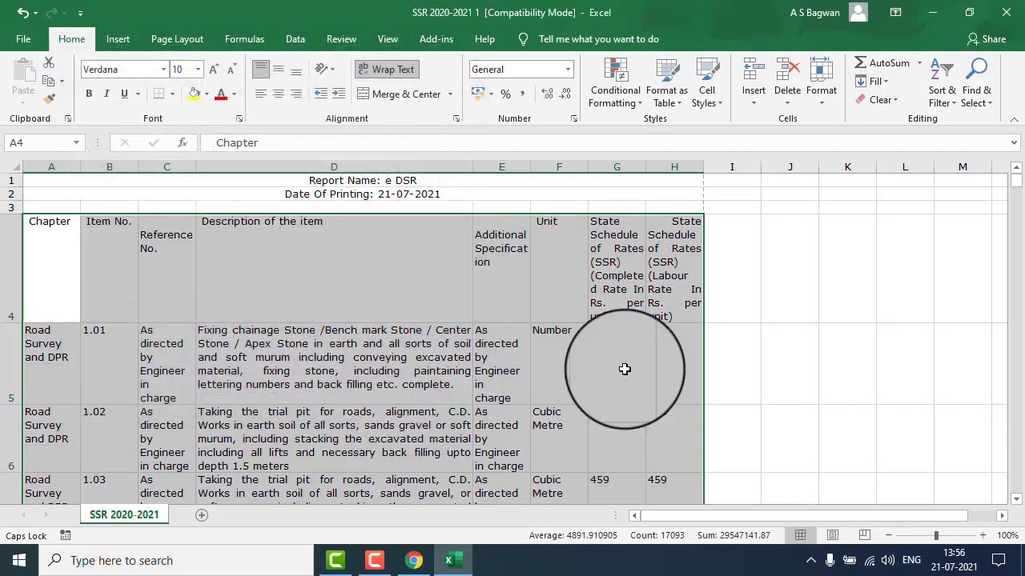
Deselect the table and scroll through it to check the justified, top-aligned text.
left_click(665, 352)
scroll(748, 381, "down", 1)
scroll(749, 380, "down", 3)
scroll(748, 382, "down", 5)
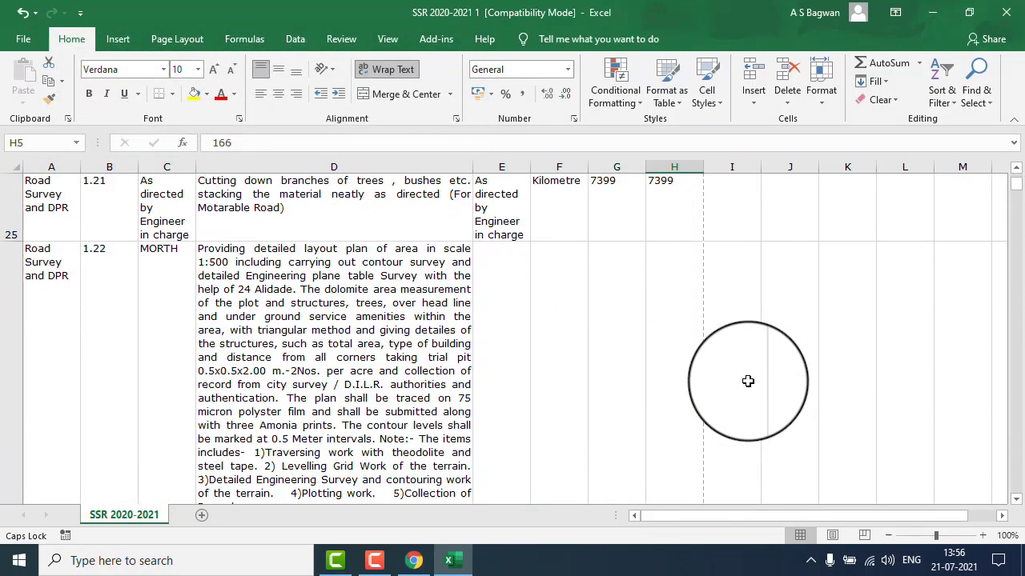
scroll(745, 376, "down", 1)
scroll(728, 368, "down", 2)
scroll(722, 368, "down", 3)
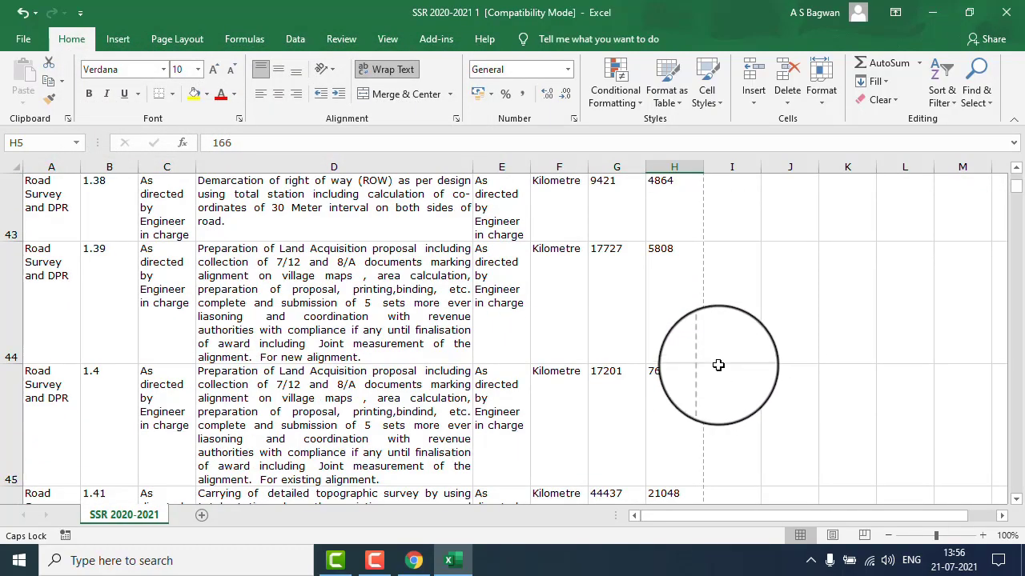
scroll(718, 365, "up", 5)
scroll(709, 352, "up", 9)
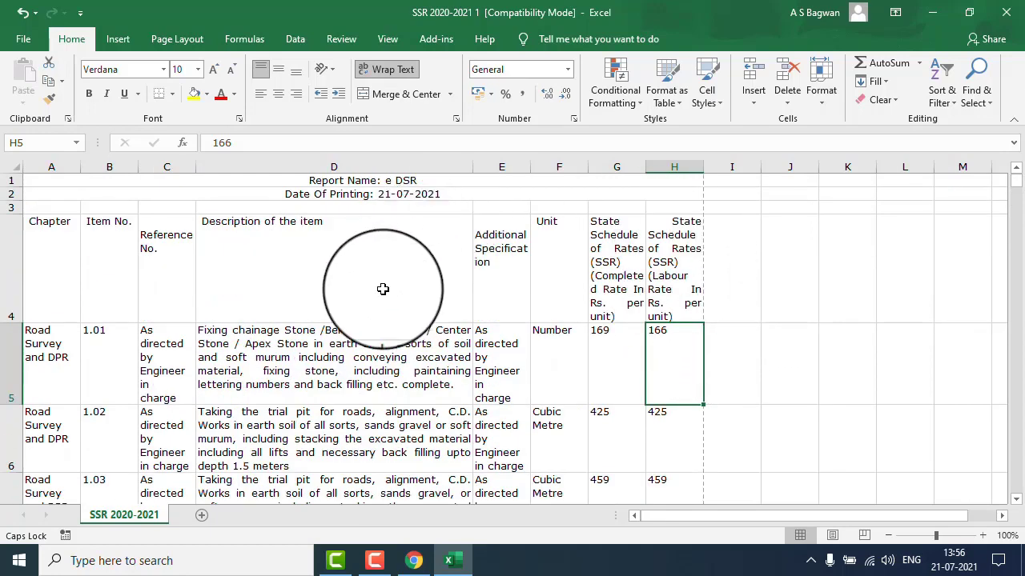
left_click(352, 285)
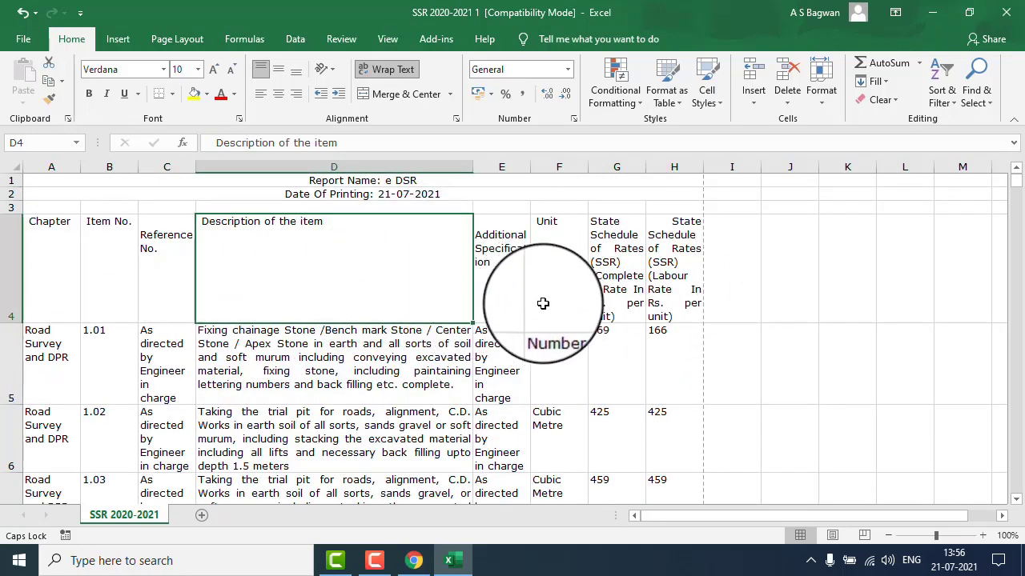
left_click(792, 358)
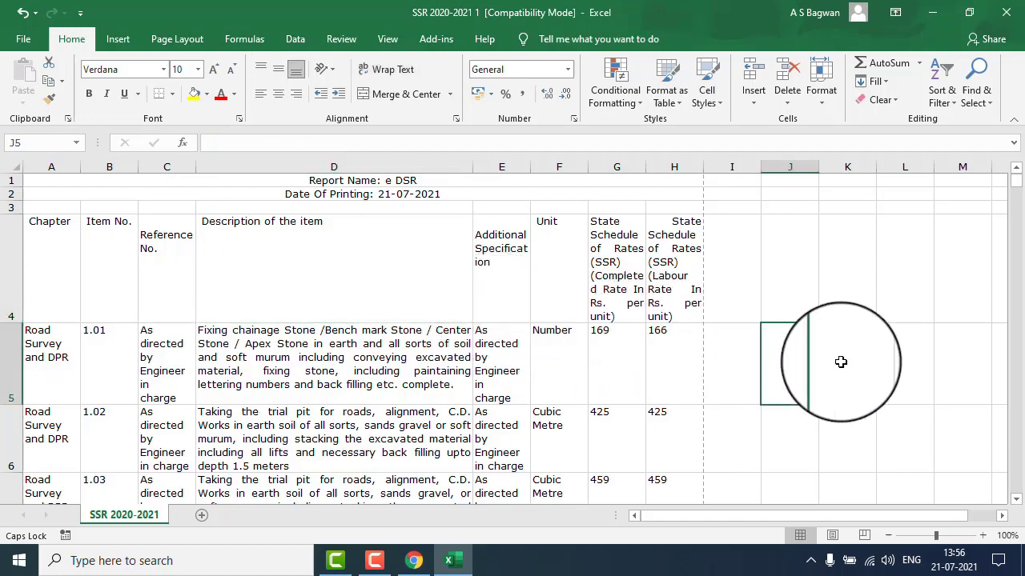
key("ctrl+p")
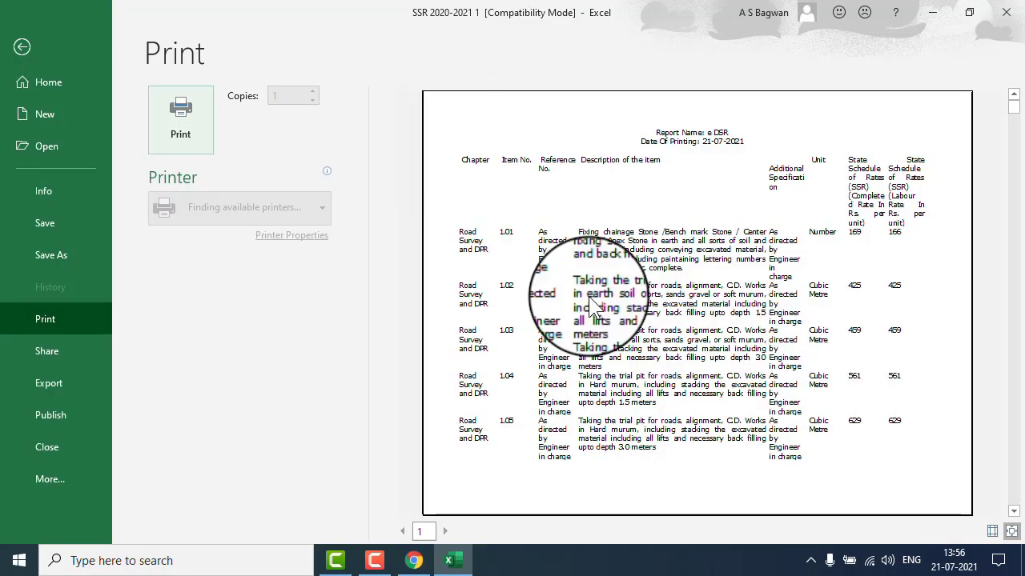
left_click(474, 530)
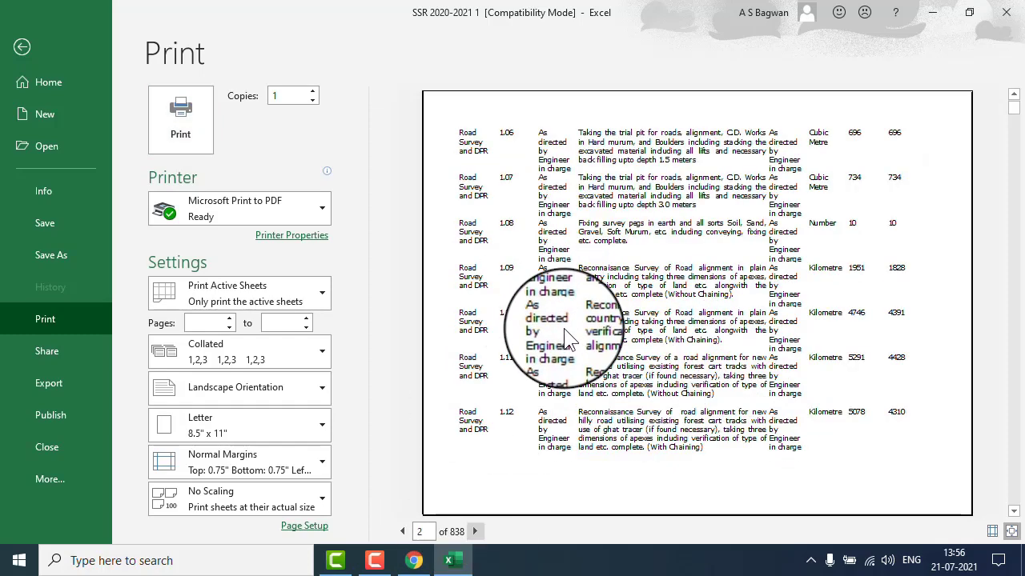
key("Escape")
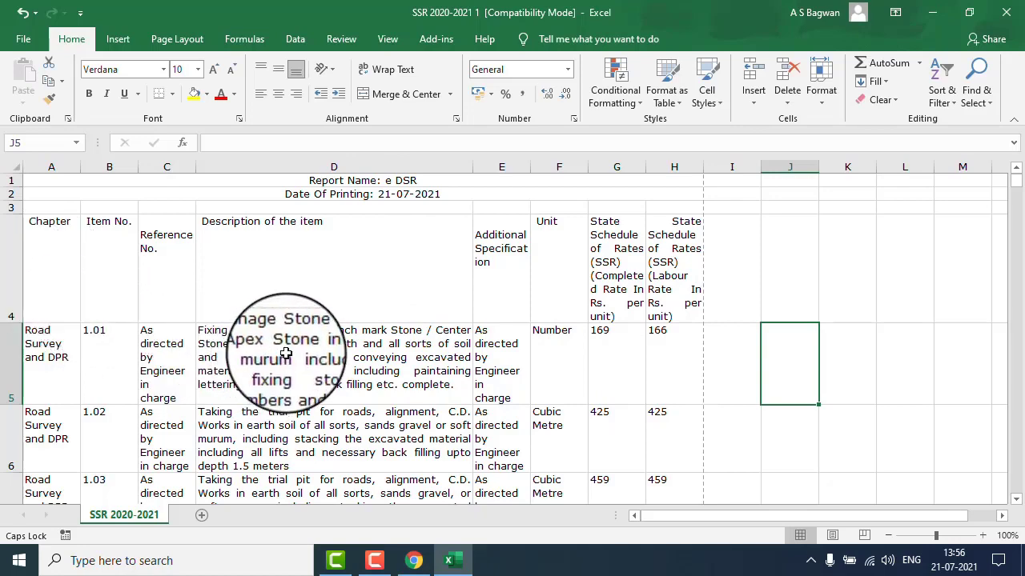
Insert a blank row above the first item's row.
left_click(268, 372)
left_click(753, 100)
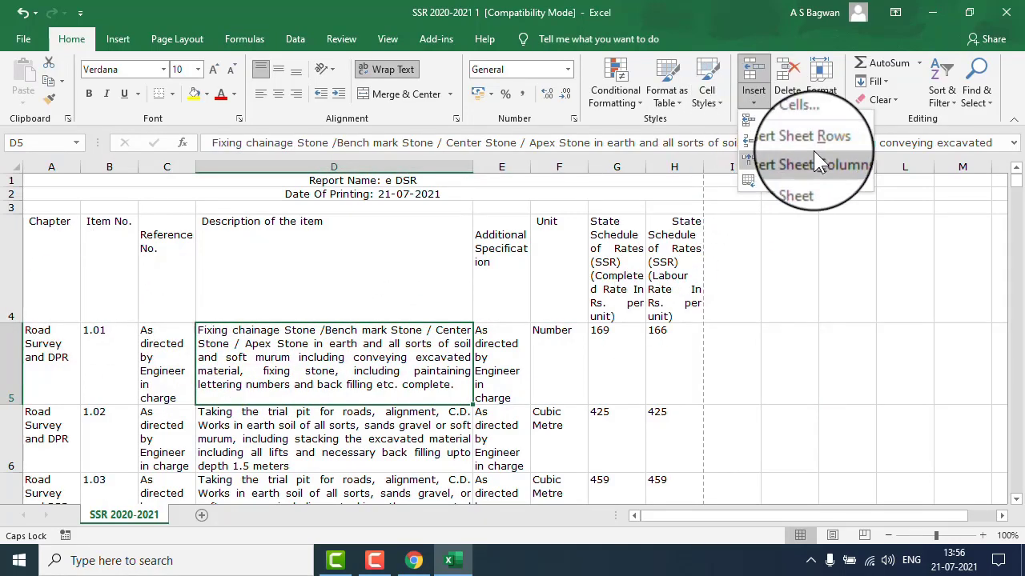
left_click(813, 139)
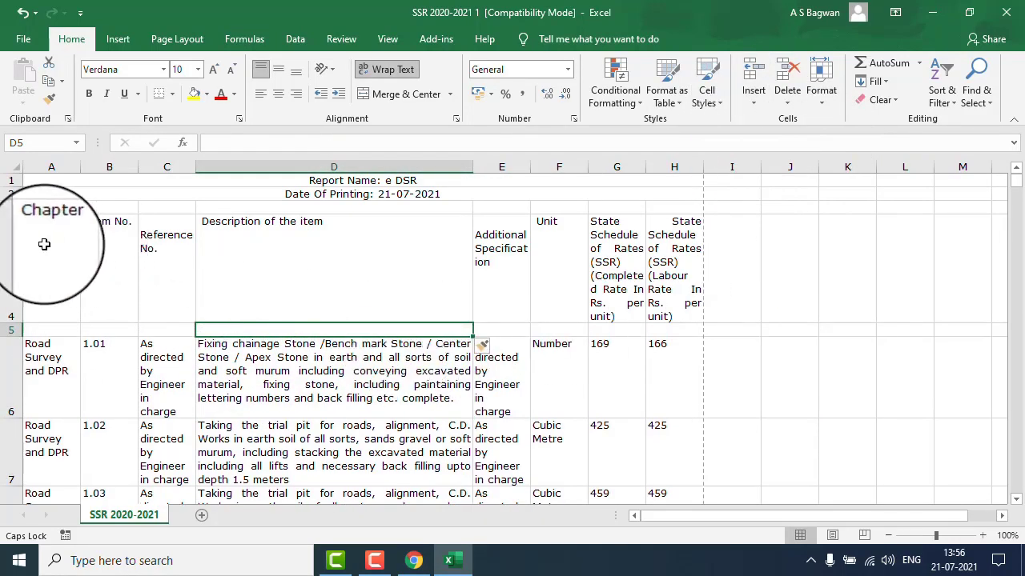
Select columns A–H from the header row down to row 2212 and apply All Borders.
left_click_drag(43, 245, 677, 325)
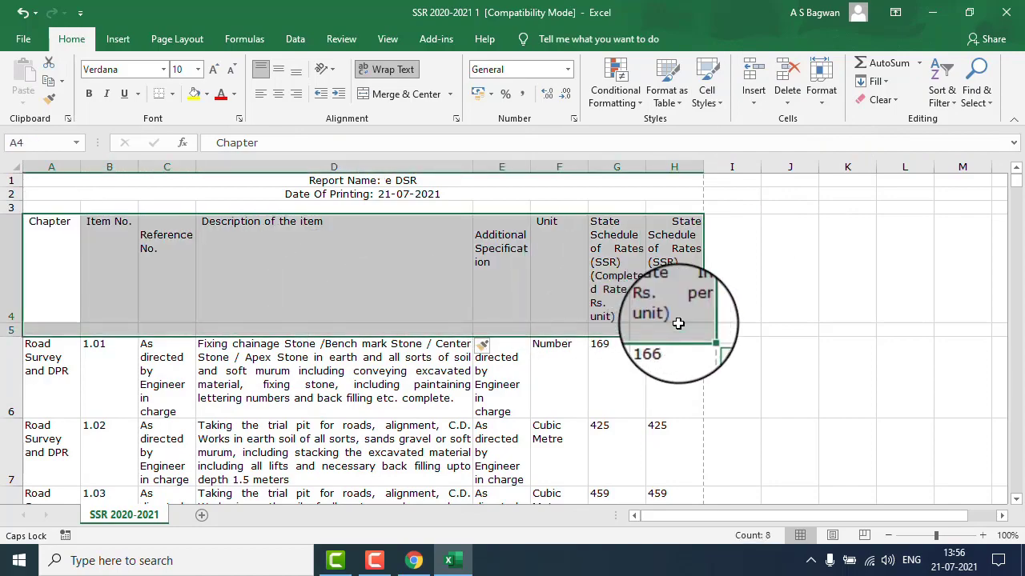
scroll(677, 323, "down", 3)
scroll(677, 322, "down", 6)
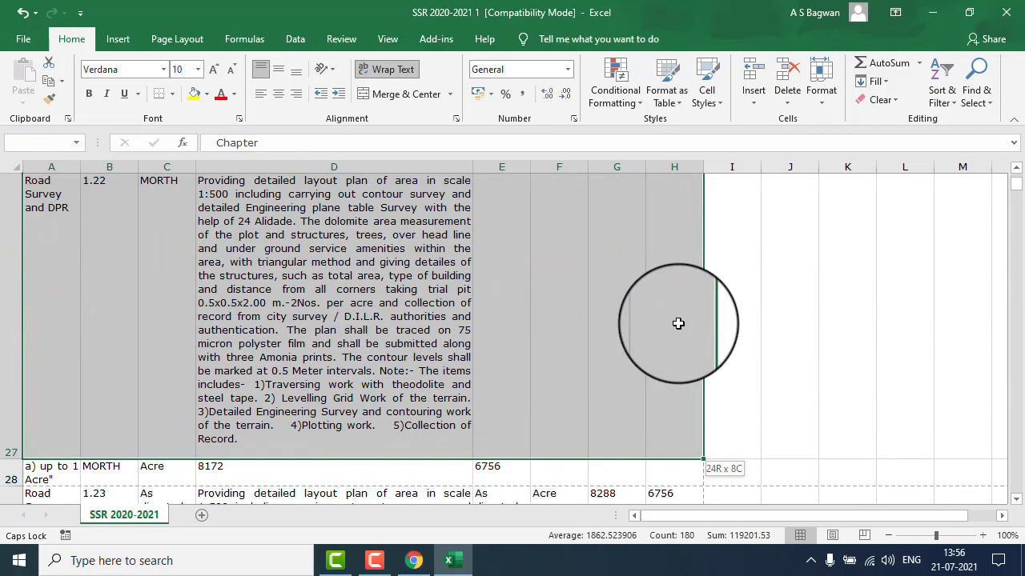
key("ctrl+shift+Down")
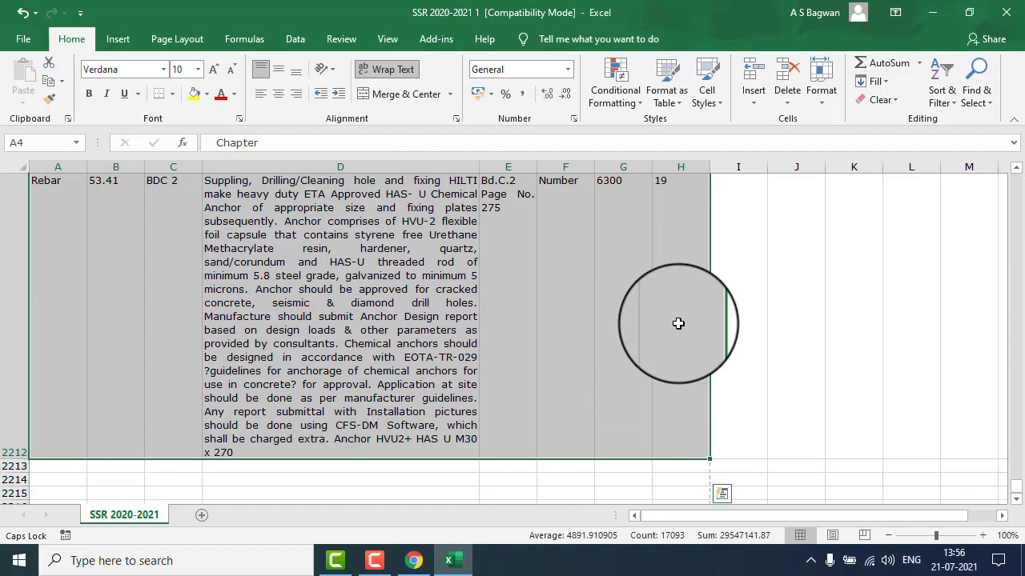
scroll(678, 323, "up", 3)
scroll(680, 319, "up", 3)
scroll(664, 267, "up", 3)
scroll(620, 242, "up", 3)
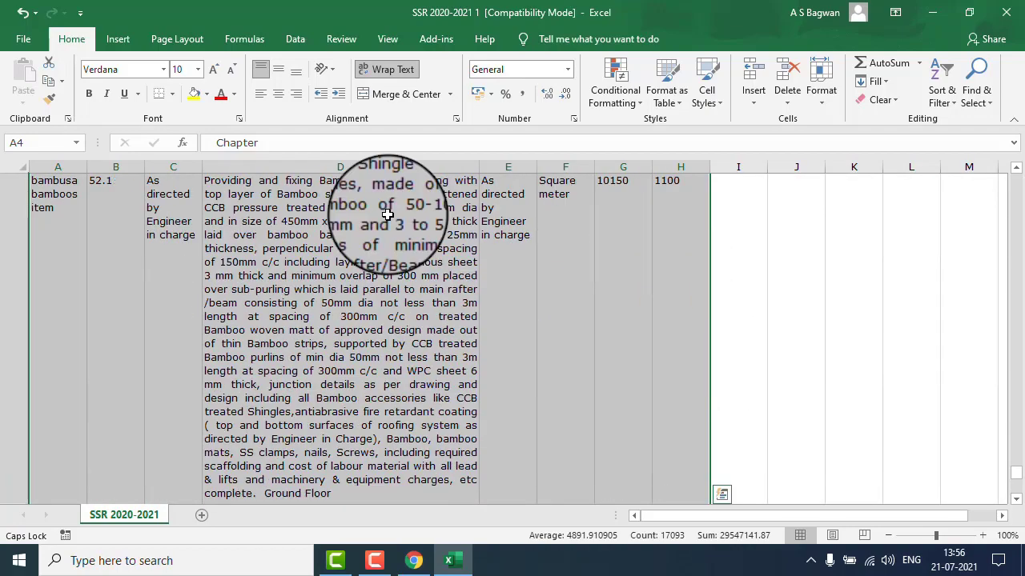
left_click(173, 92)
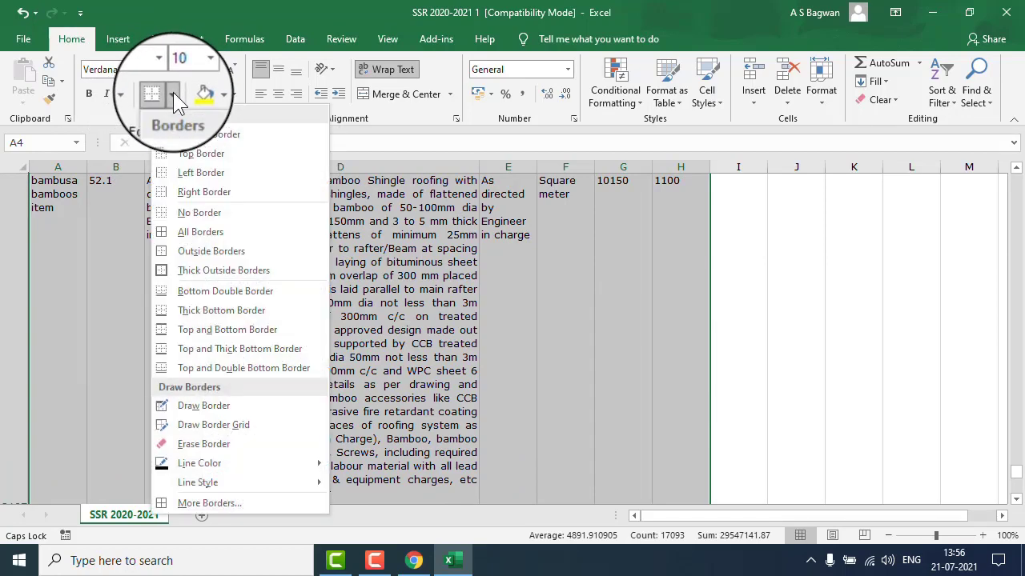
left_click(203, 232)
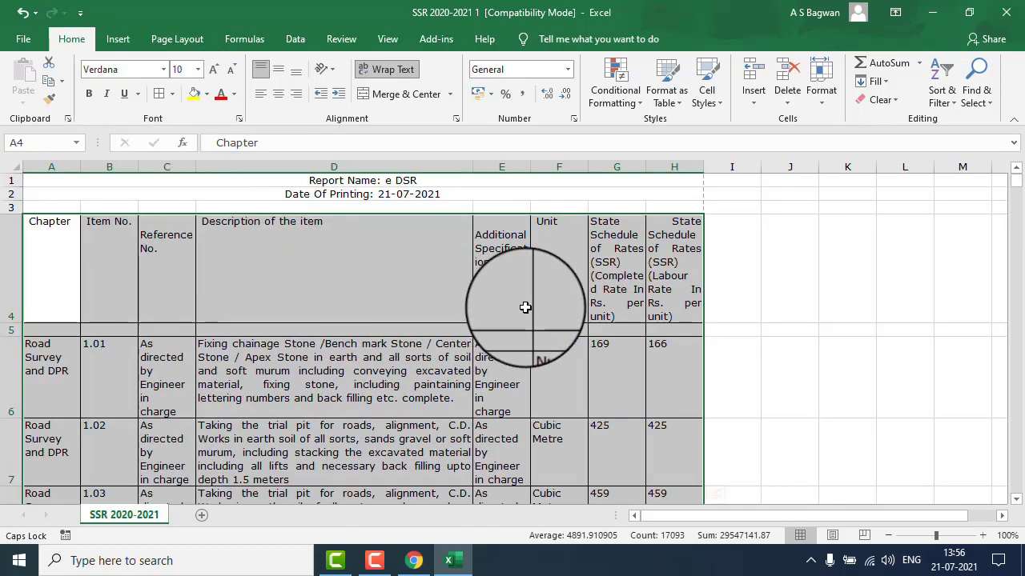
left_click(549, 298)
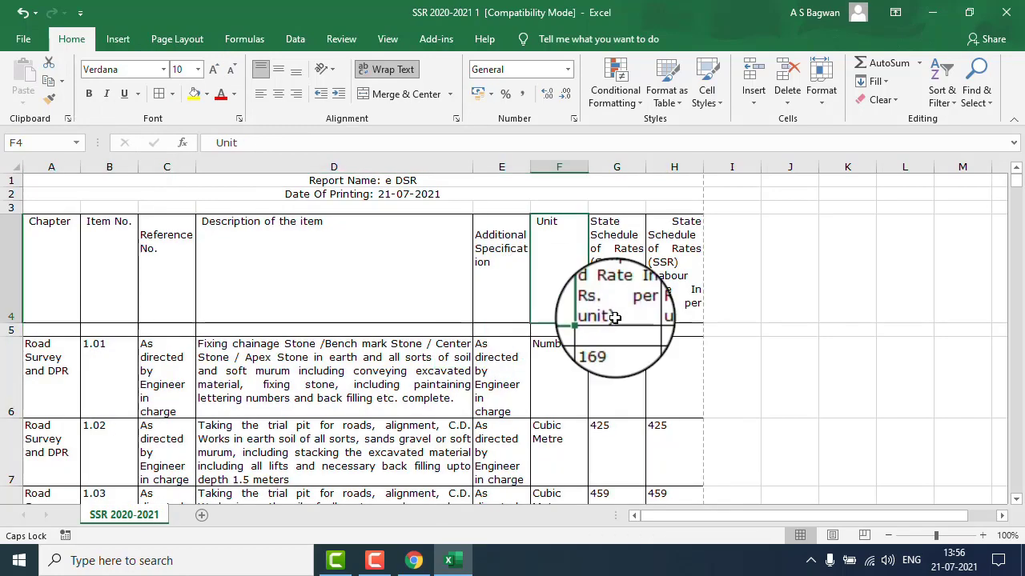
In Page Setup's Sheet tab, set Rows to repeat at top to $4:$5.
left_click(178, 39)
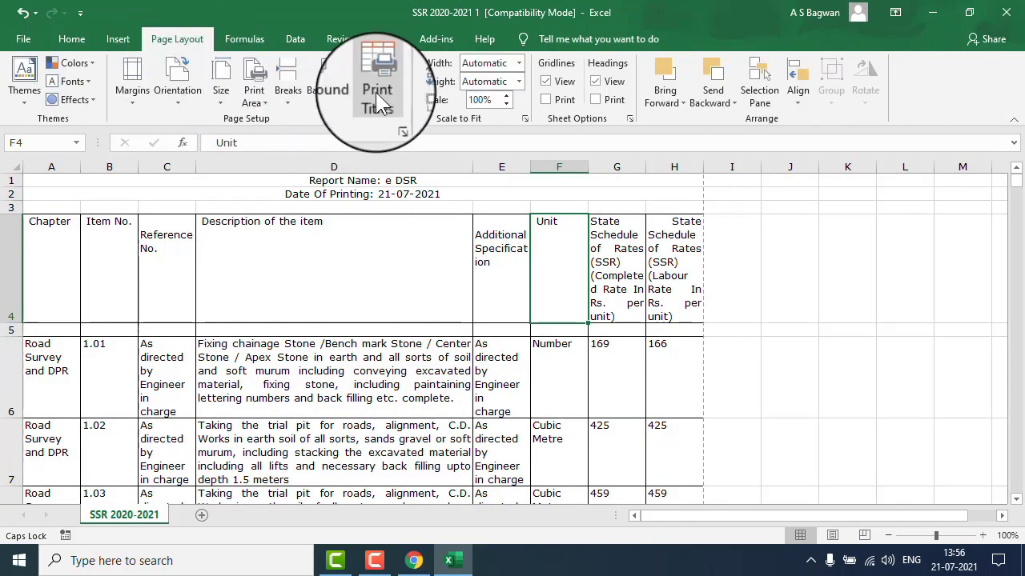
left_click(395, 120)
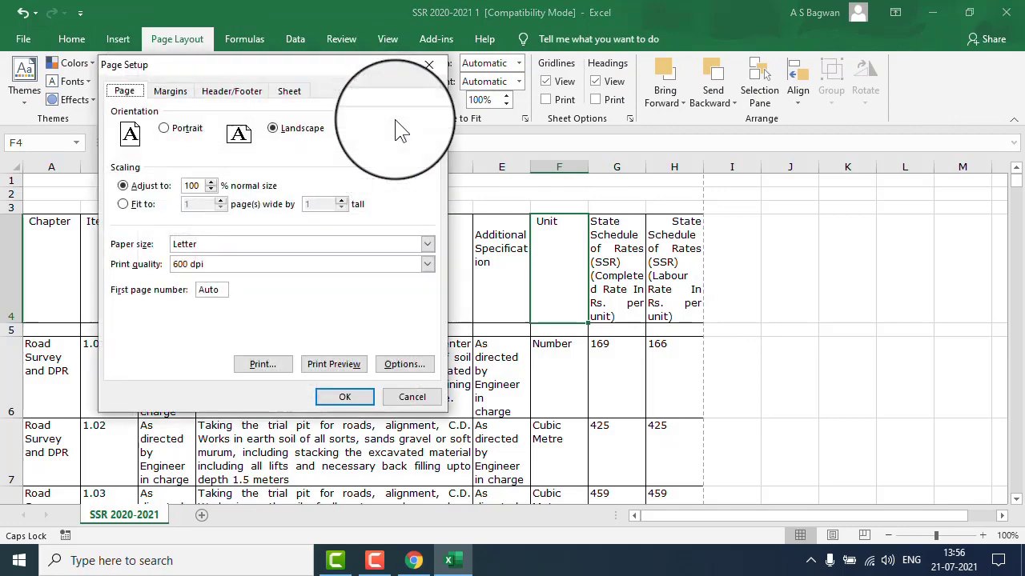
left_click(290, 92)
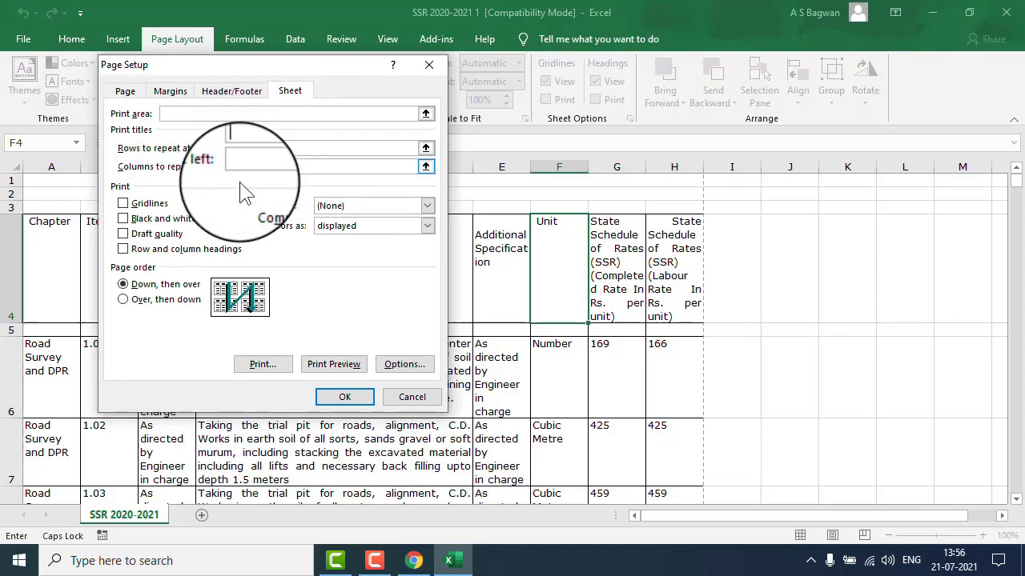
left_click(12, 305)
left_click_drag(46, 307, 44, 335)
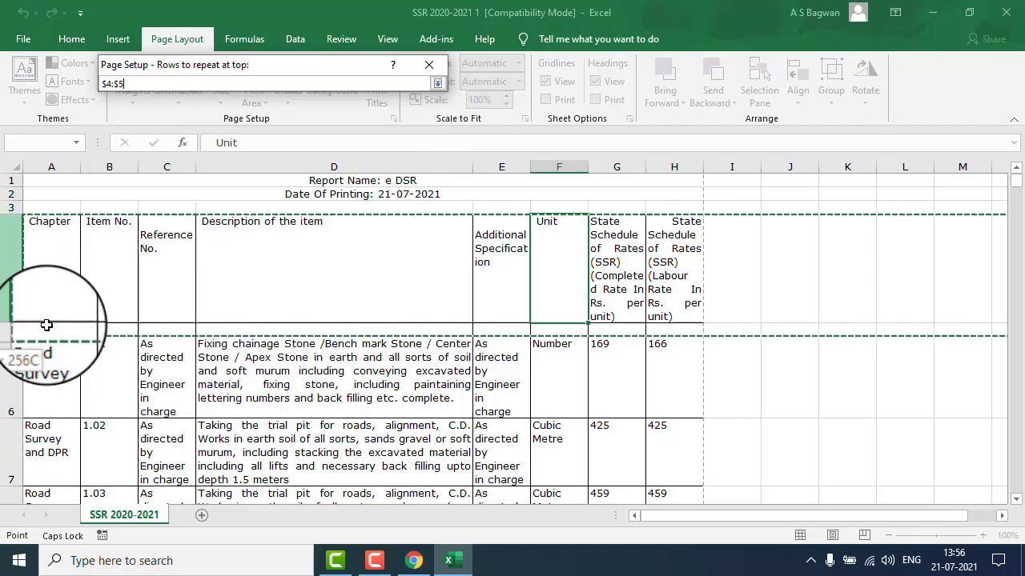
left_click(346, 400)
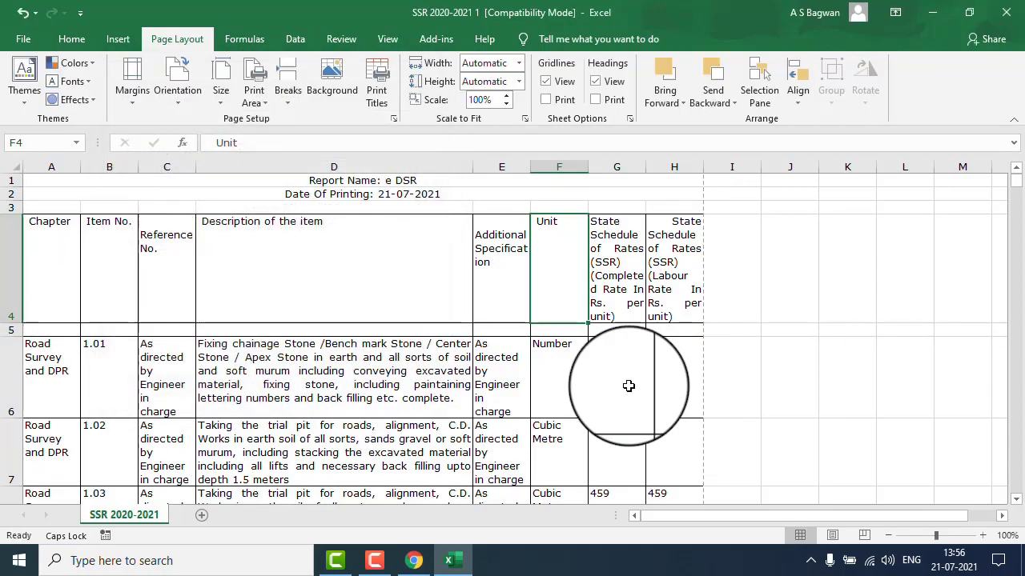
left_click(798, 374)
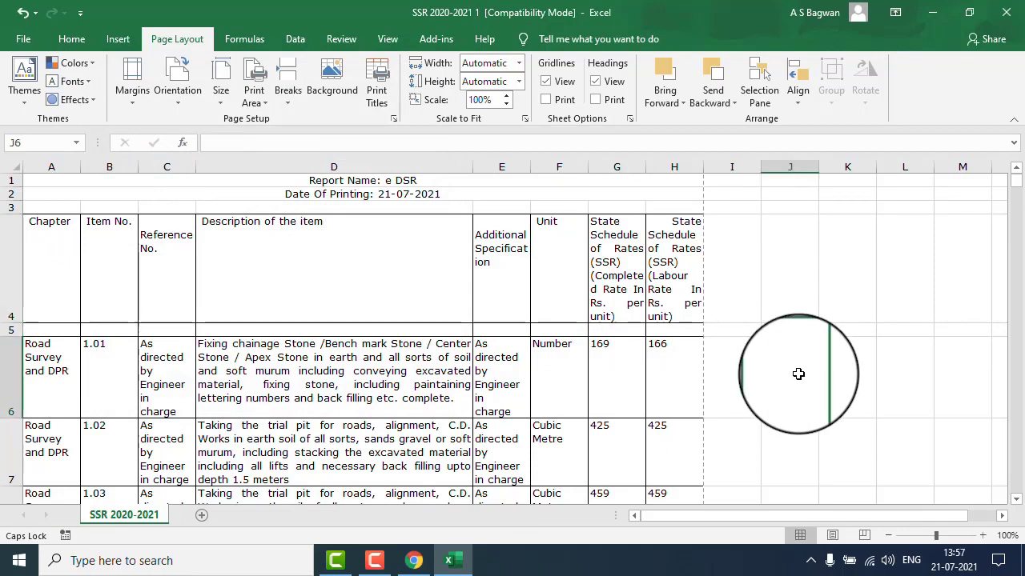
key("ctrl+p")
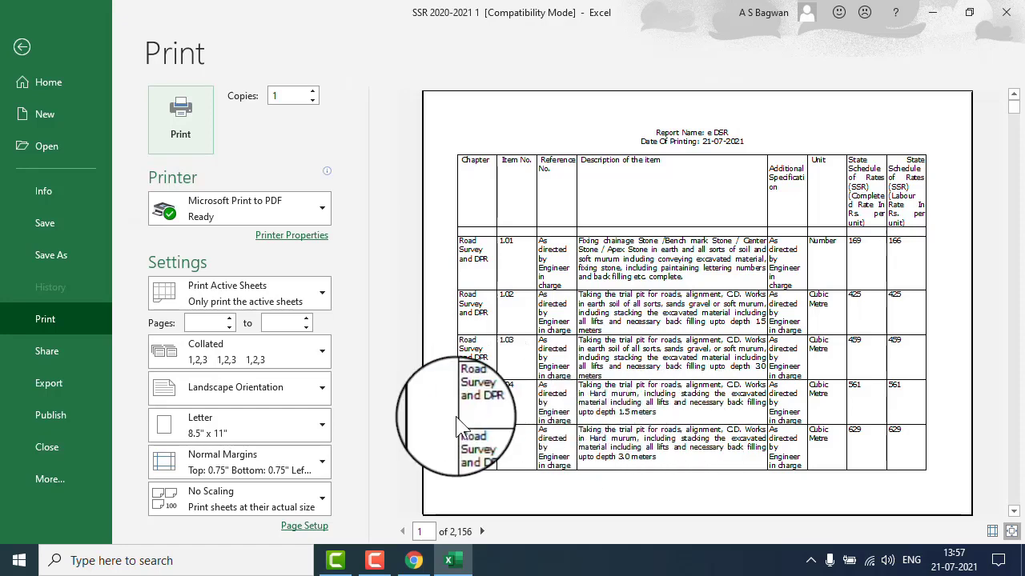
left_click(482, 531)
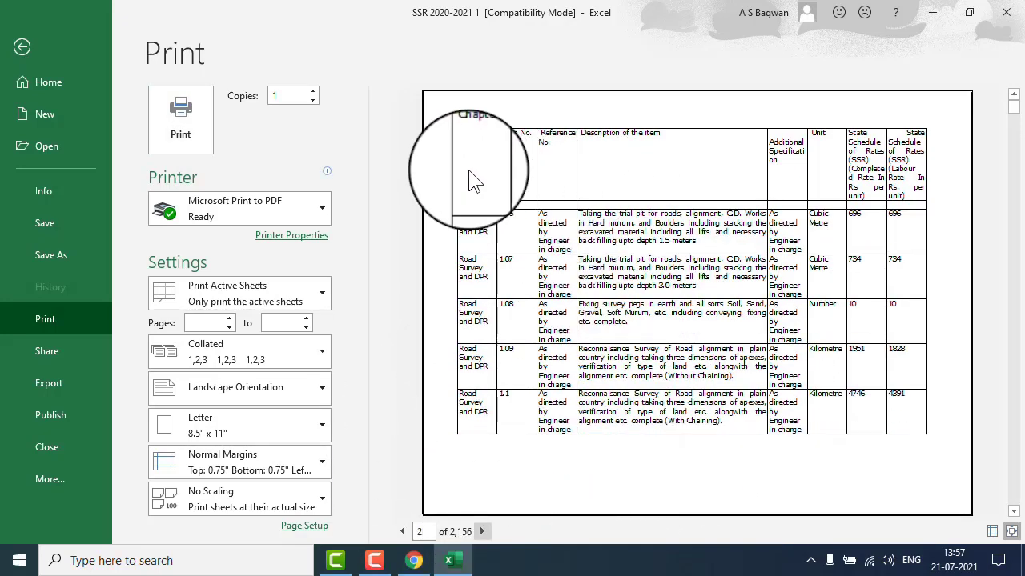
left_click(484, 532)
left_click(485, 531)
left_click(485, 531)
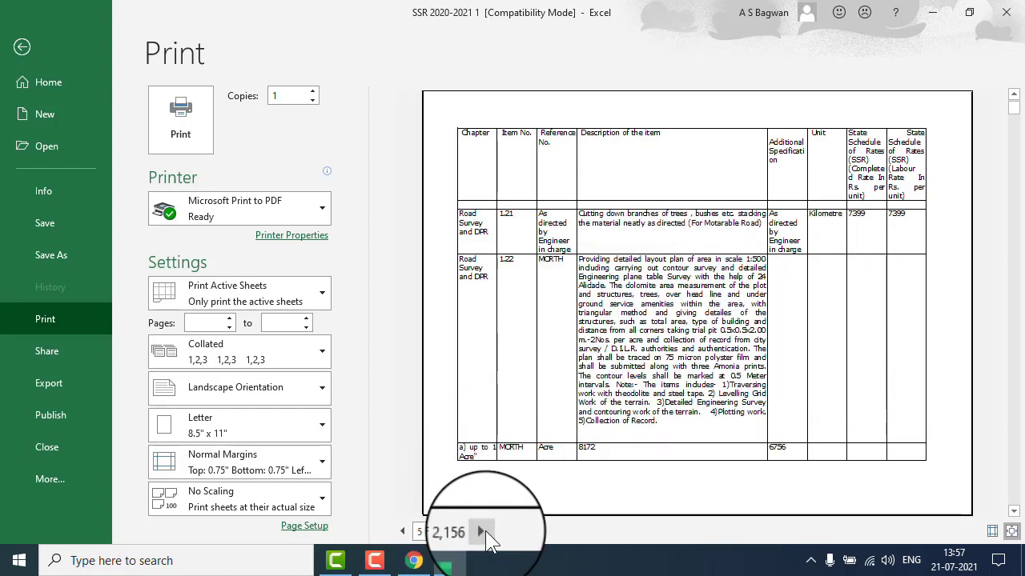
key("Escape")
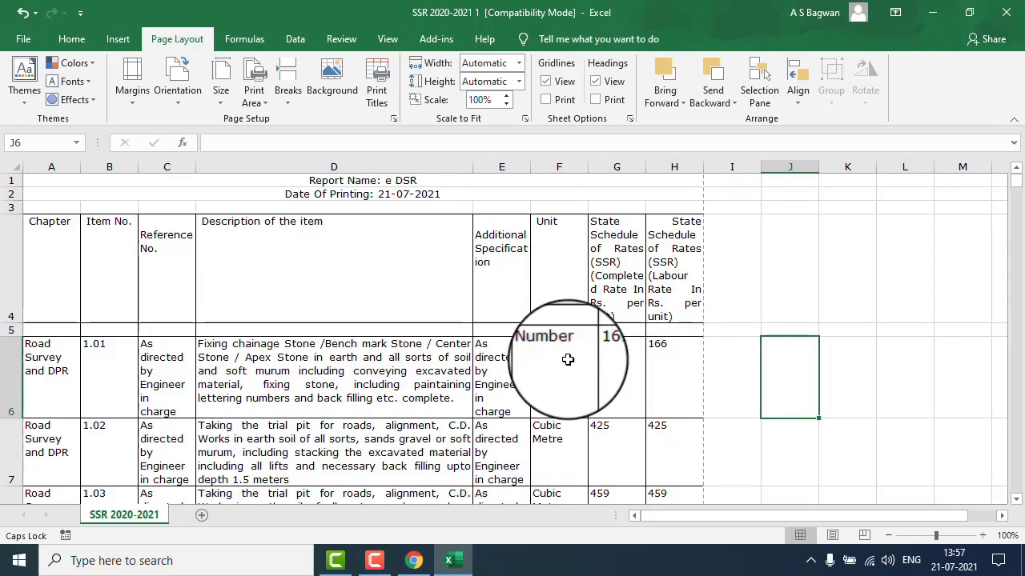
Select the first completed rate, 169, in cell G6.
left_click(371, 297)
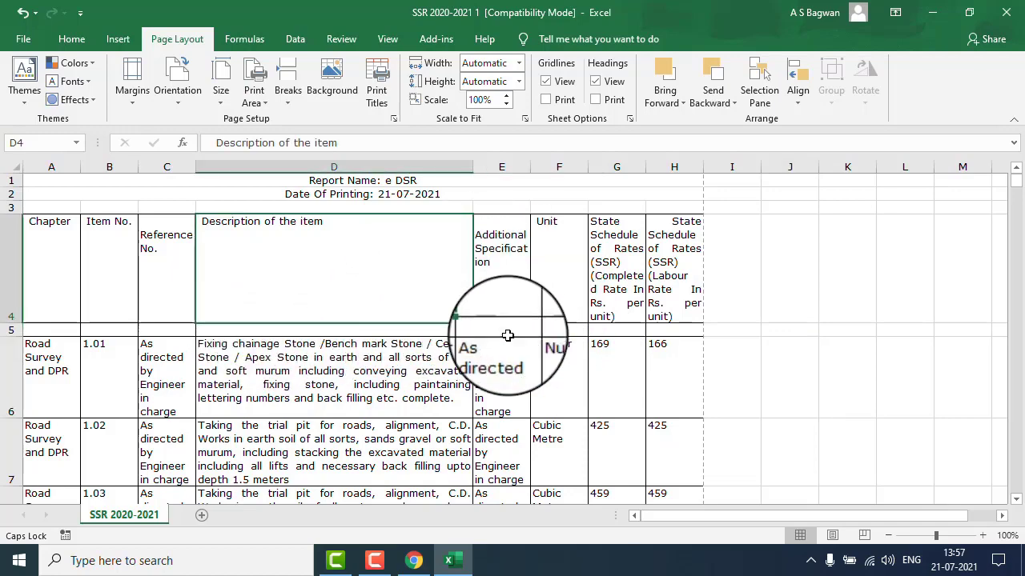
left_click(352, 391)
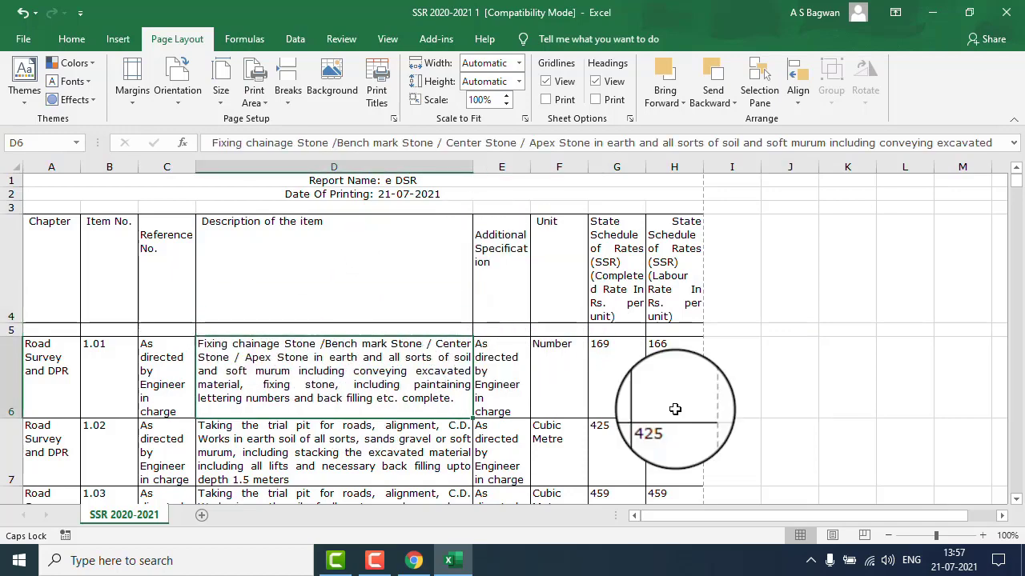
left_click(621, 365)
left_click(688, 372)
left_click(622, 379)
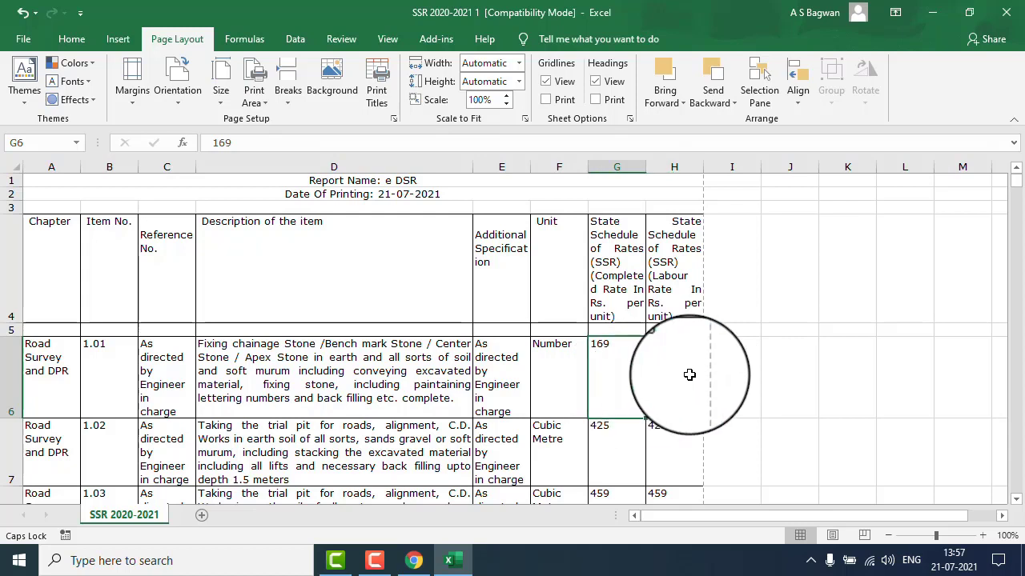
left_click(688, 373)
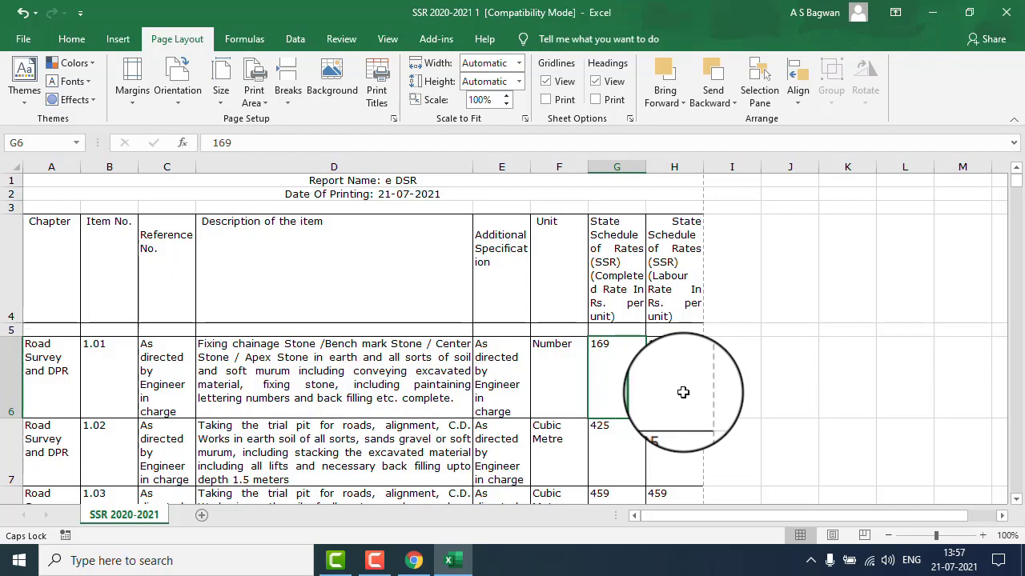
Scan down the column G rates past G636 to the gap at row 639.
key("Down")
key("Down")
key("Down")
key("Down")
key("Down")
key("Down")
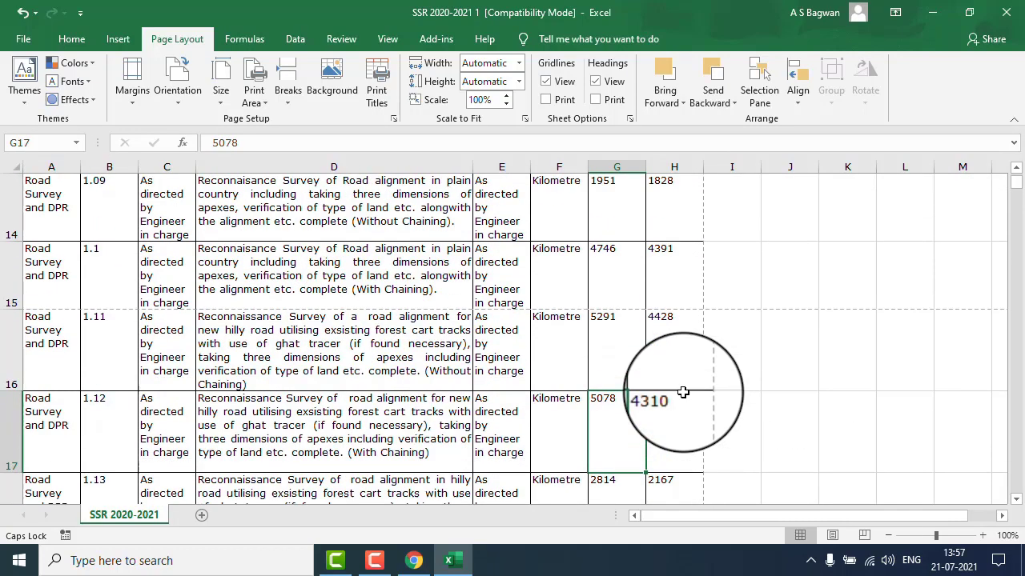
key("Down")
key("Down")
key("Down")
key("Down")
key("Down")
key("Down")
key("Down")
key("Down")
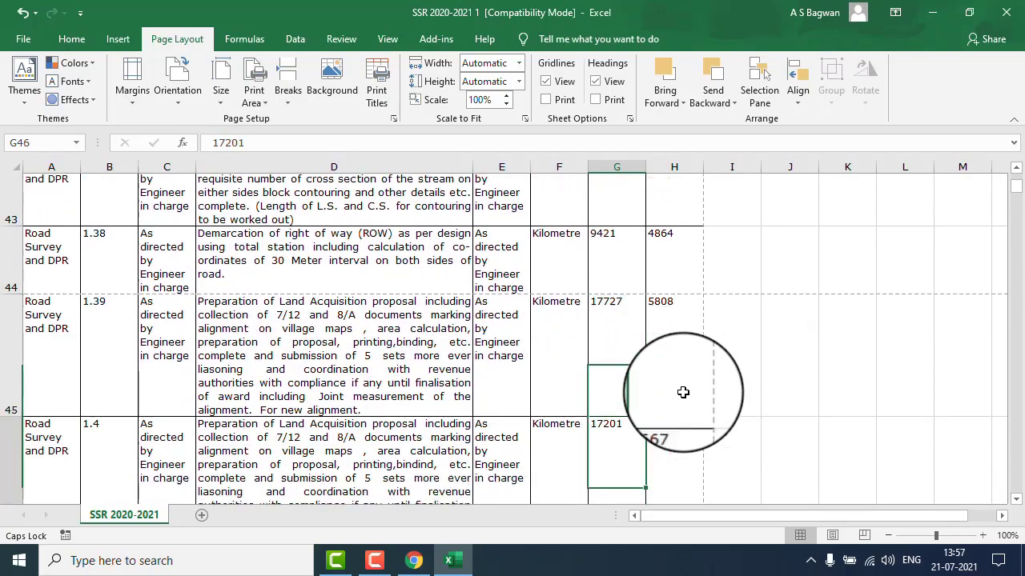
key("Down")
key("Down")
key("Down")
key("Down")
key("Down")
key("Down")
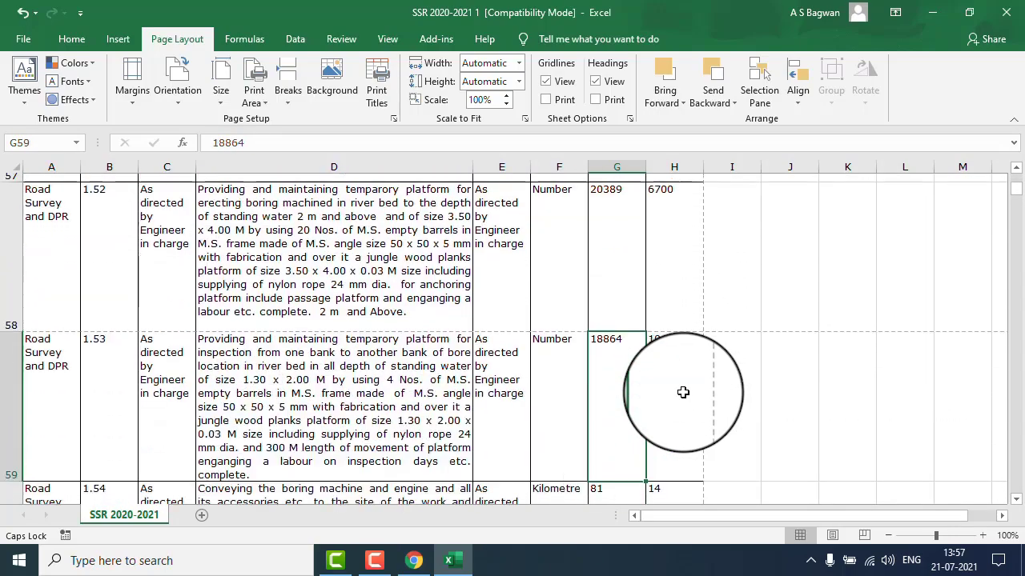
key("Down")
key("Down")
key("Down")
key("Down")
key("Down")
key("Down")
key("Down")
key("Down")
key("Down")
key("Down")
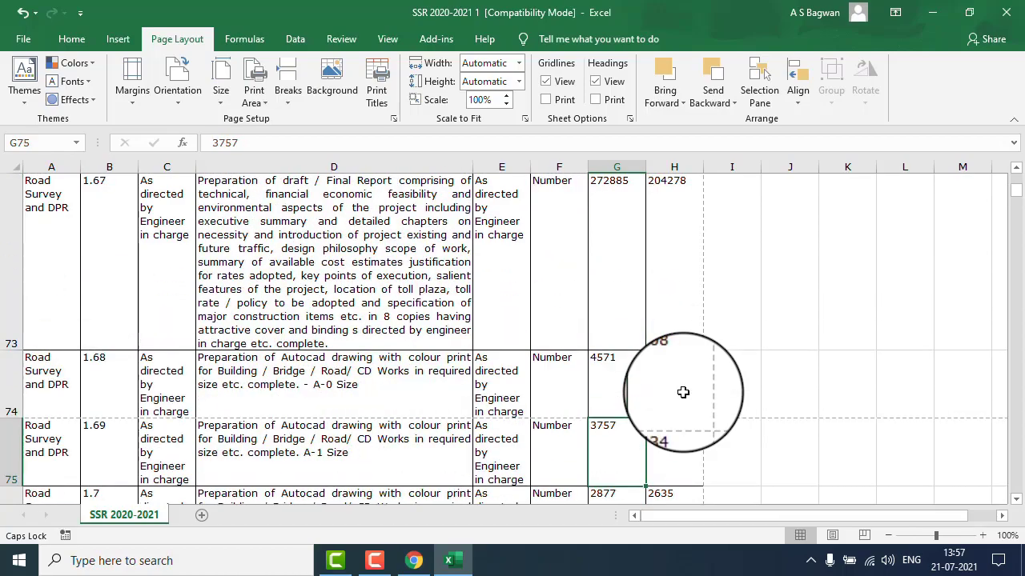
key("Down")
key("Down")
key("Down")
key("Down")
key("Down")
key("Down")
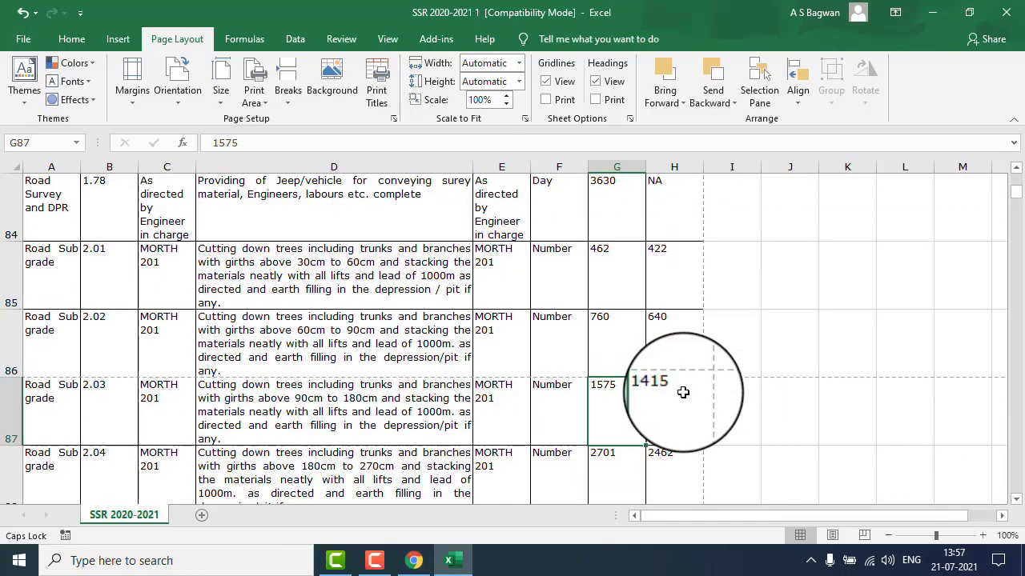
key("Down")
key("Down")
key("Down")
key("Down")
key("Down")
key("Down")
key("Down")
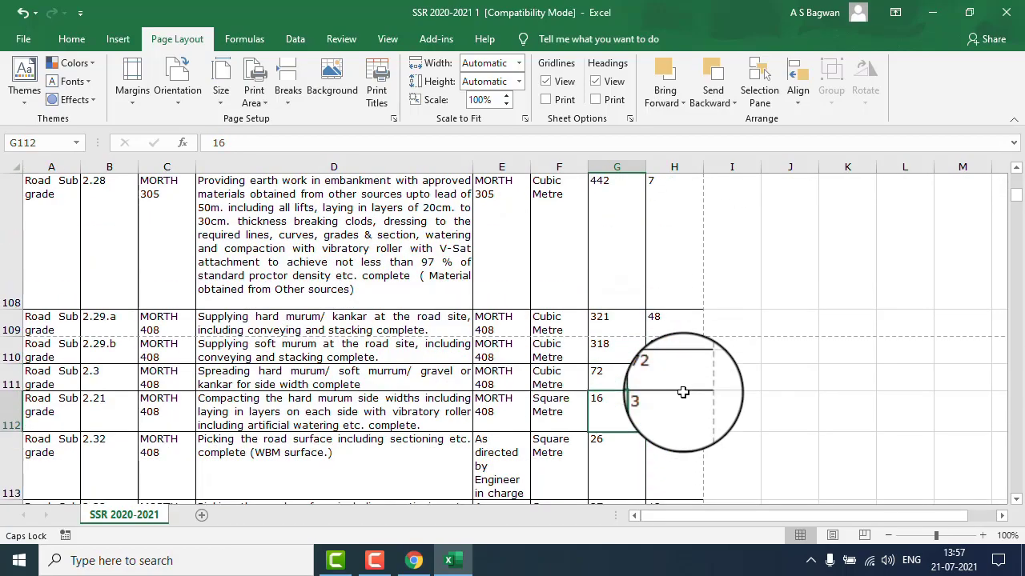
key("Down")
key("Down")
key("Down")
key("Down")
key("Down")
key("Down")
key("Down")
key("Down")
key("Down")
key("Down")
key("Down")
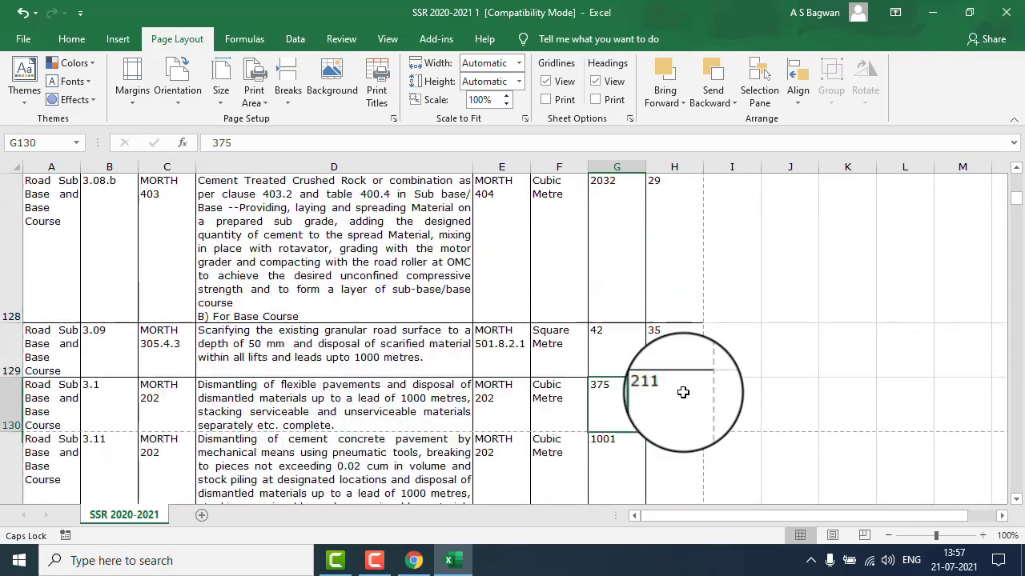
key("Down")
key("Down")
key("Down")
key("Down")
key("Down")
key("Down")
key("Down")
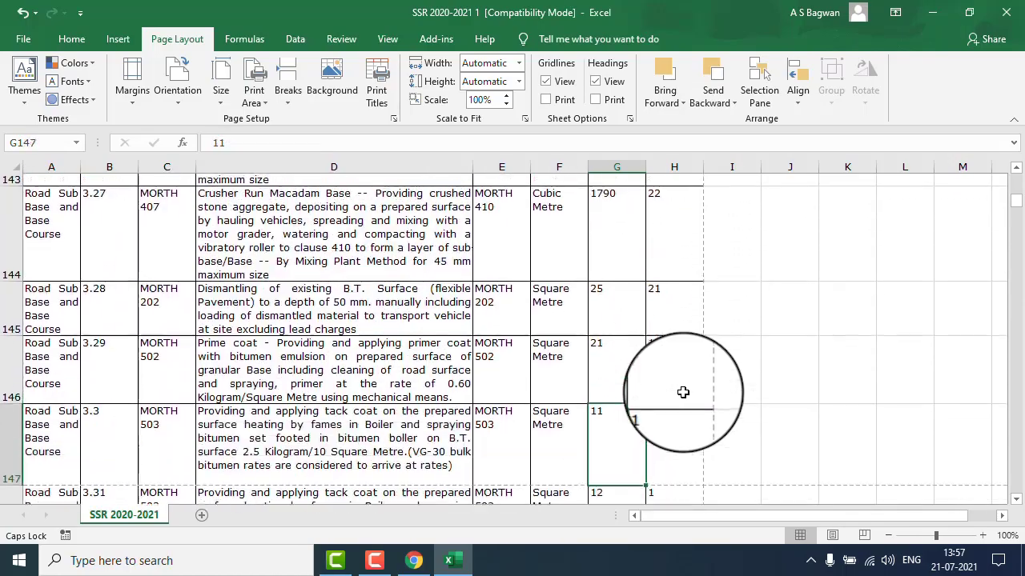
key("Down")
key("Down")
key("Down")
key("Down")
key("Down")
key("Down")
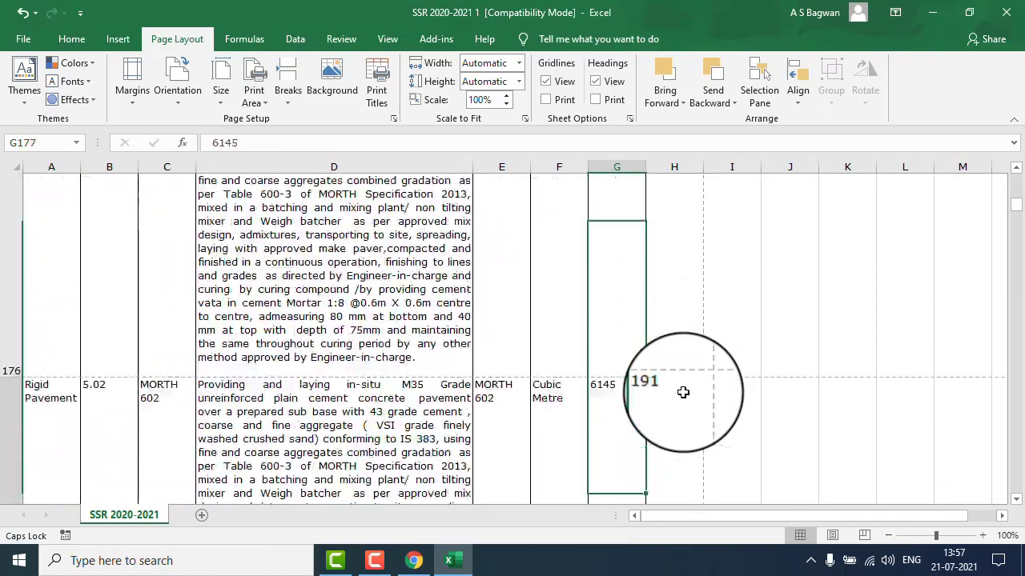
key("Down")
key("Down")
key("Down")
key("Down")
key("Down")
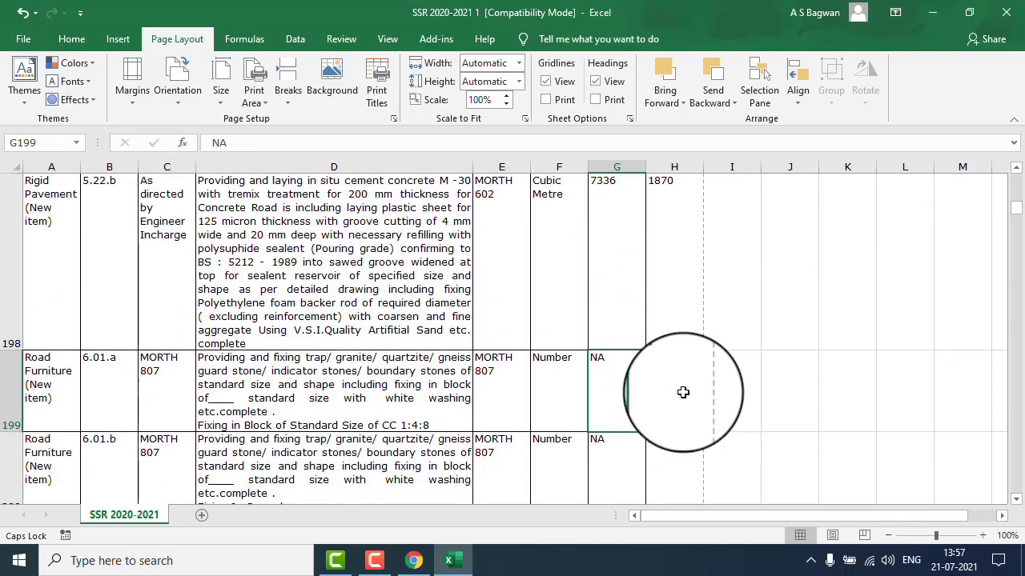
key("Down")
key("Down")
key("Down")
key("Down")
key("Down")
key("Down")
key("Down")
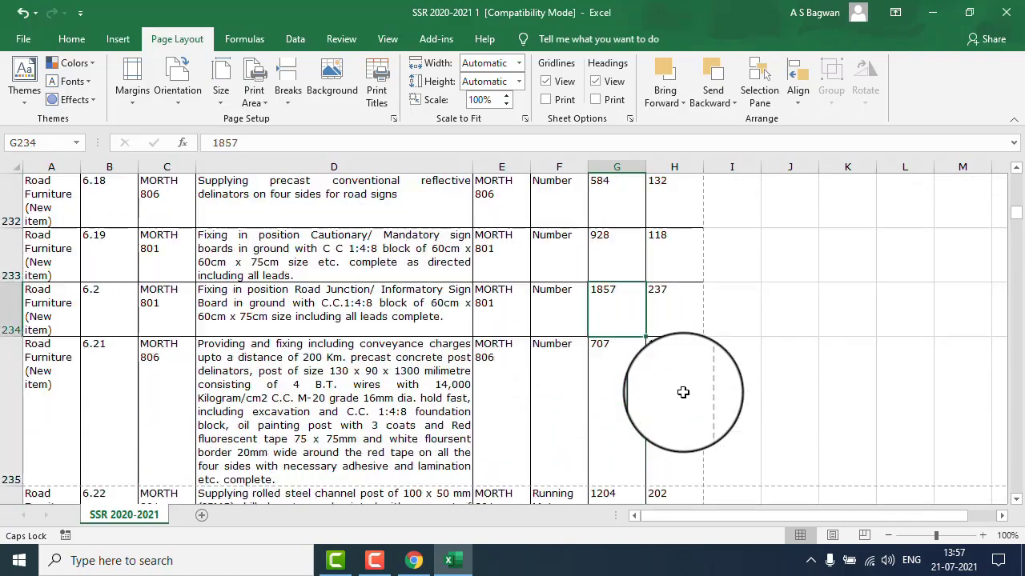
key("Down")
key("Down")
key("Down")
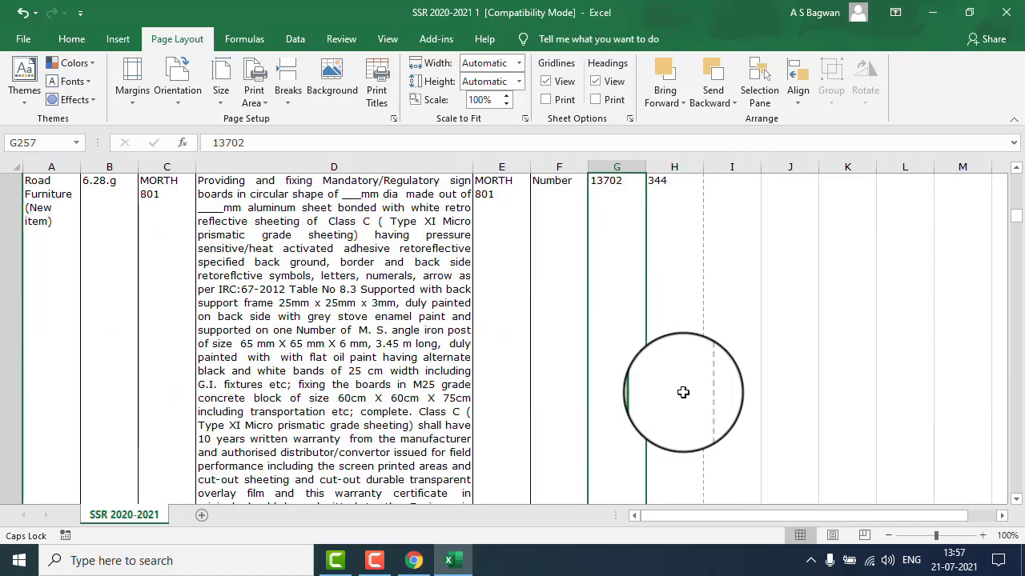
key("Down")
key("Down")
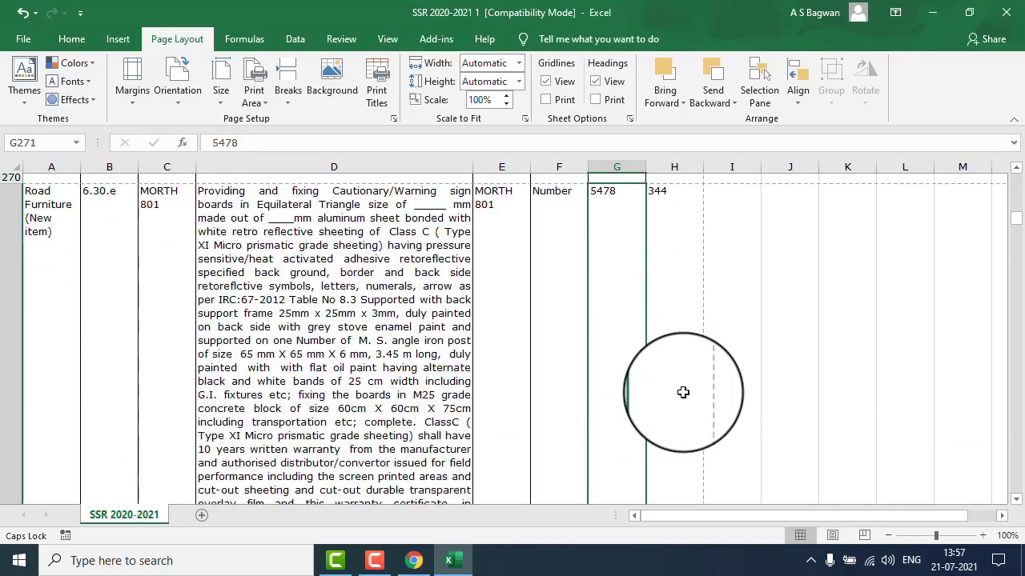
key("Down")
key("Down")
key("Down")
key("Down")
key("Down")
key("Down")
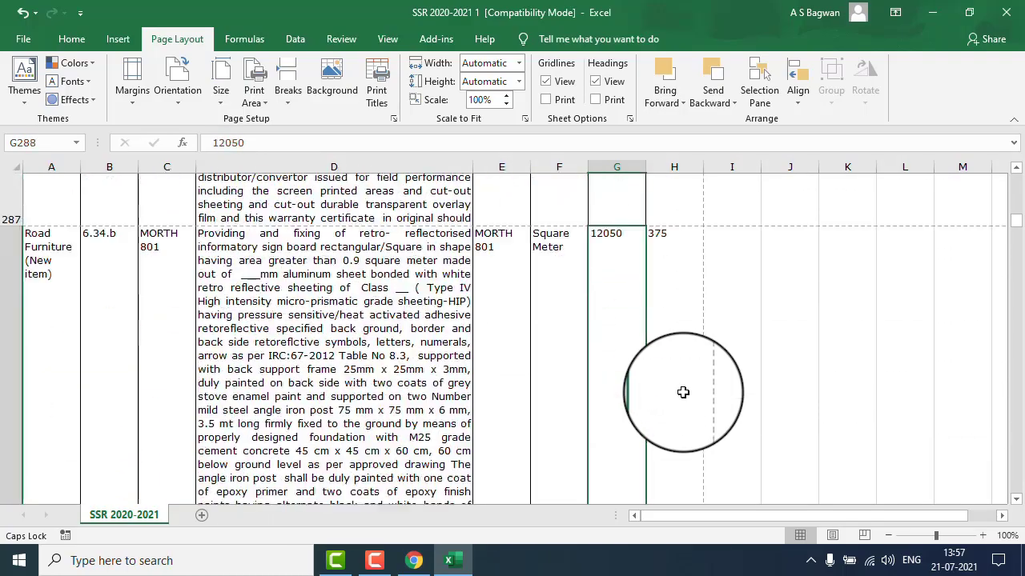
key("Down")
key("Down")
key("Down")
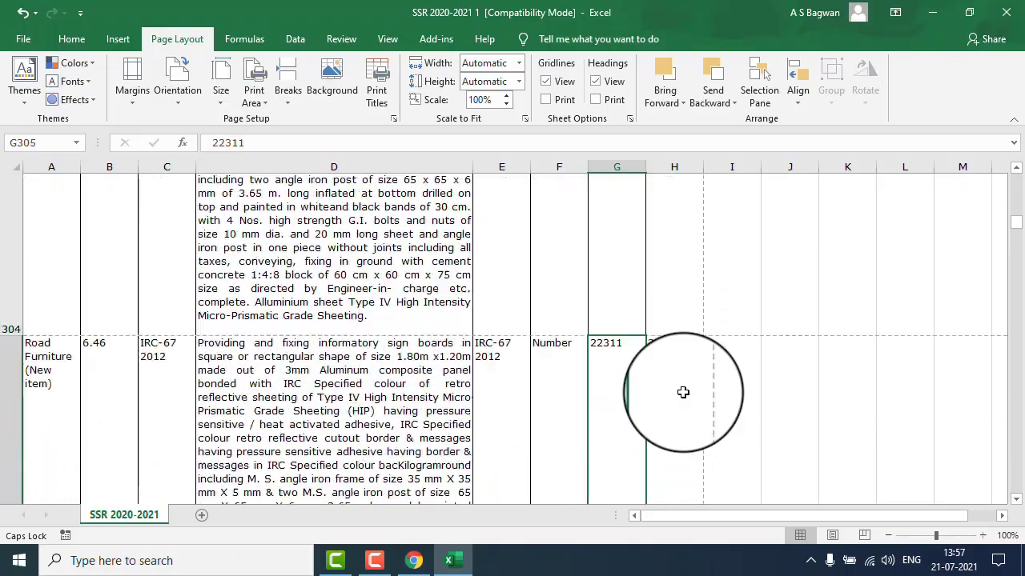
key("Down")
key("Down")
key("Down")
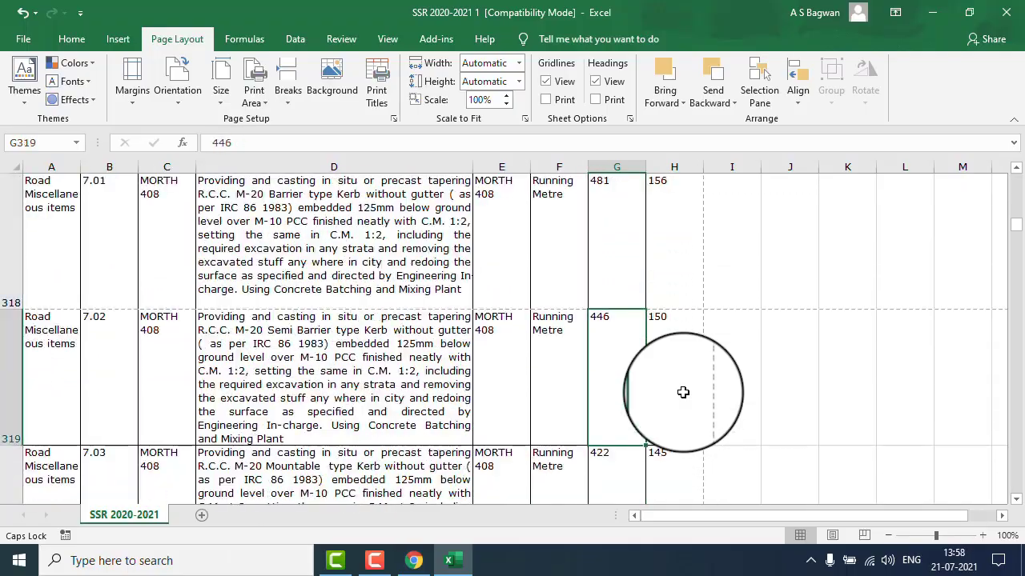
key("Down")
key("Down")
key("Down")
key("Down")
key("Down")
key("Down")
key("Down")
key("Down")
key("Down")
key("Down")
key("Down")
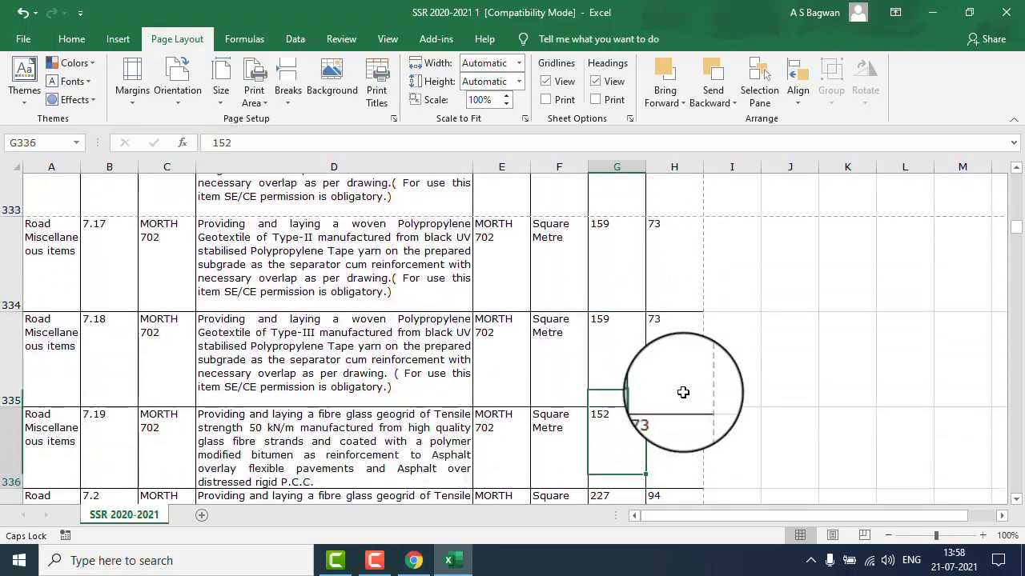
key("Down")
key("Down")
key("Down")
key("Down")
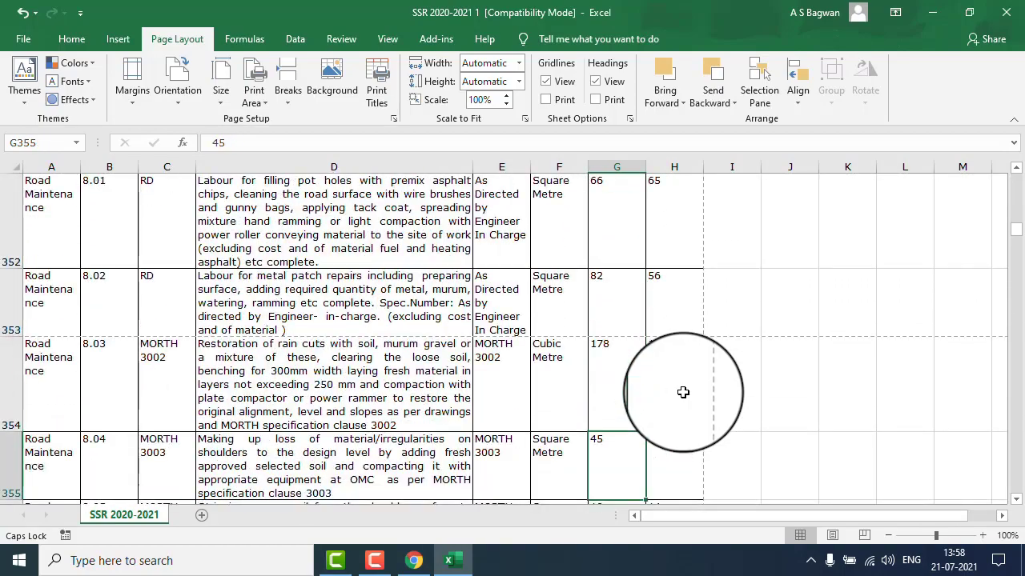
key("Down")
key("Down")
key("Down")
key("Down")
key("Down")
key("Down")
key("Down")
key("Down")
key("Down")
key("Down")
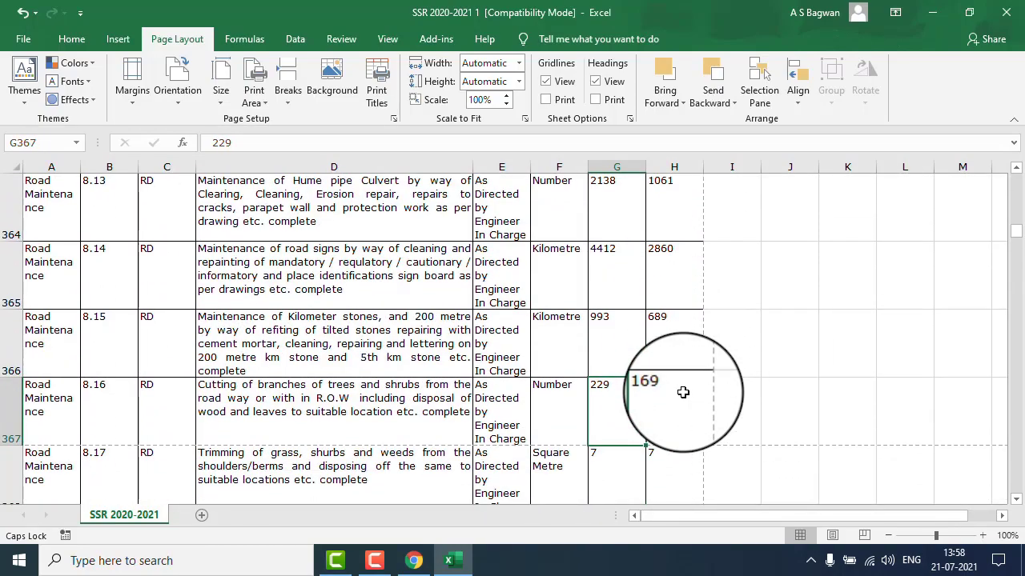
key("Down")
key("Down")
key("Down")
key("Down")
key("Down")
key("Down")
key("Down")
key("Down")
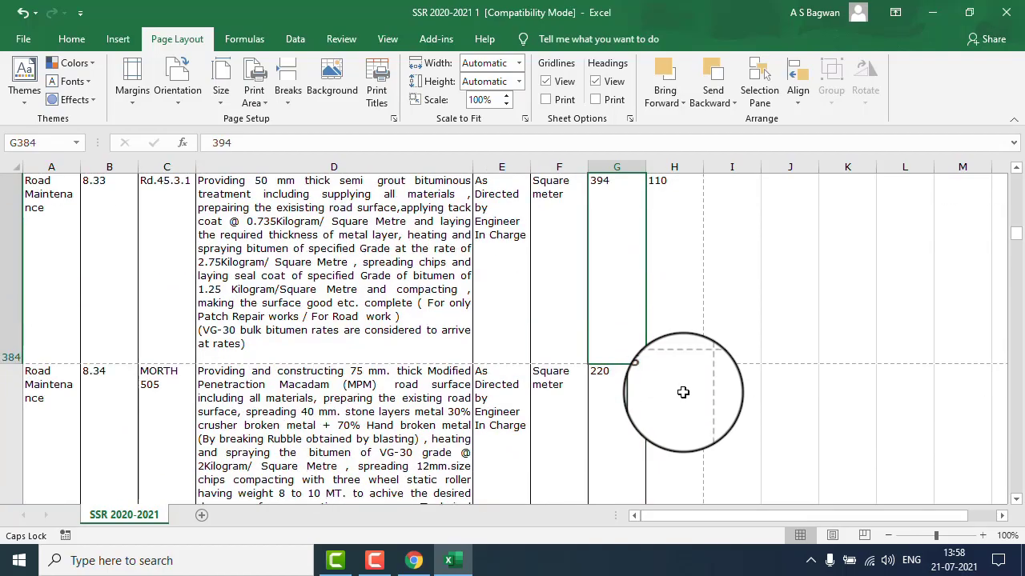
key("Down")
key("Down")
key("Down")
key("Down")
key("Down")
key("Down")
key("Down")
key("Down")
key("Down")
key("Down")
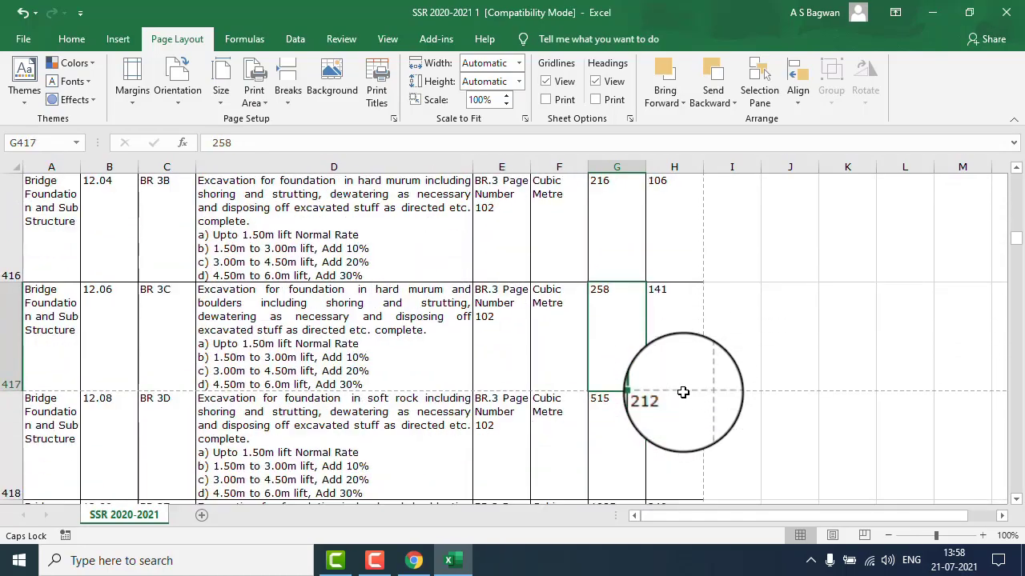
key("Down")
key("Down")
key("Down")
key("Down")
key("Down")
key("Down")
key("Down")
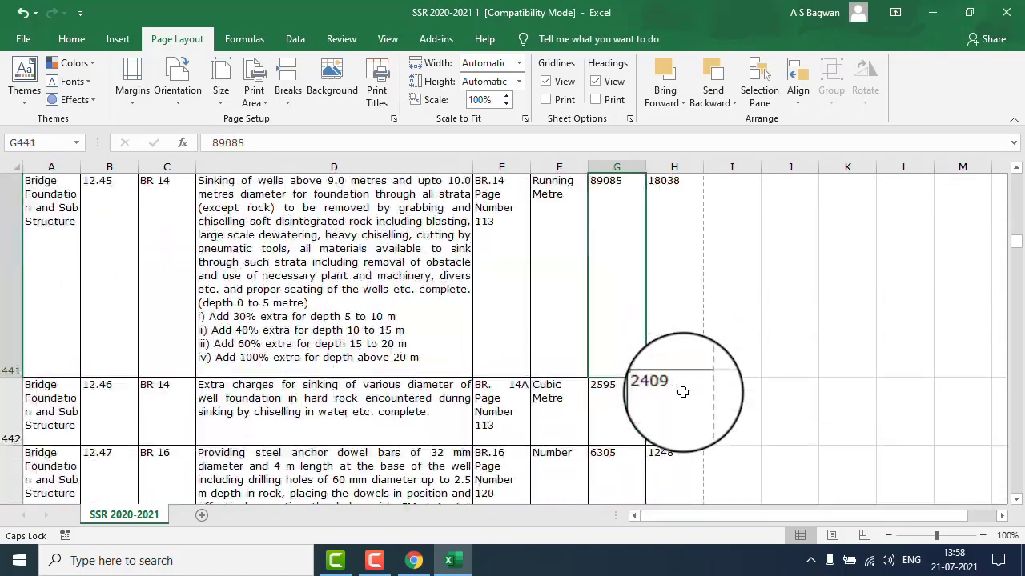
key("Down")
key("Down")
key("Down")
key("Down")
key("Down")
key("Down")
key("Down")
key("Down")
key("Down")
key("Down")
key("Down")
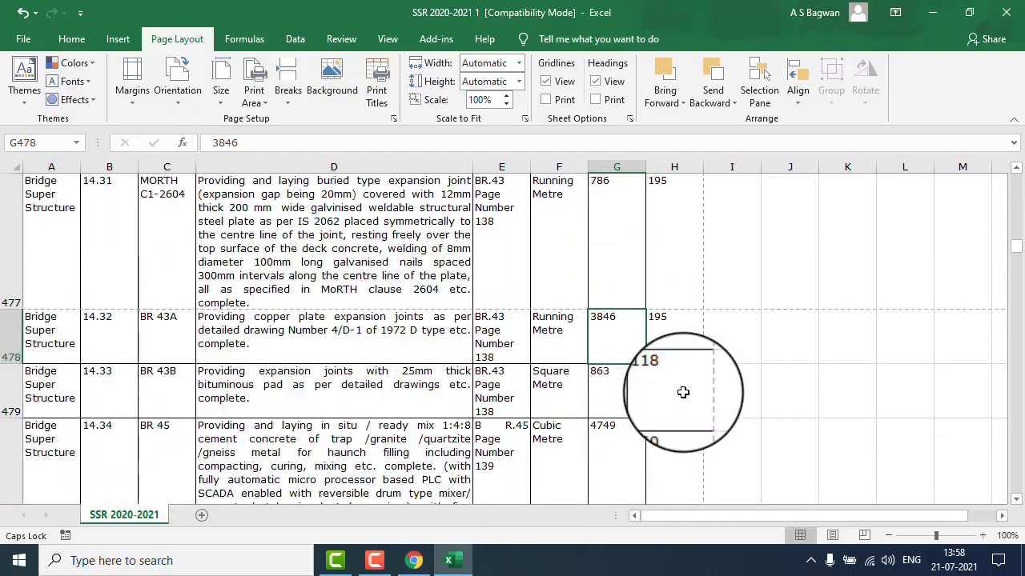
key("Down")
key("Down")
key("Down")
key("Down")
key("Down")
key("Down")
key("Down")
key("Down")
key("Down")
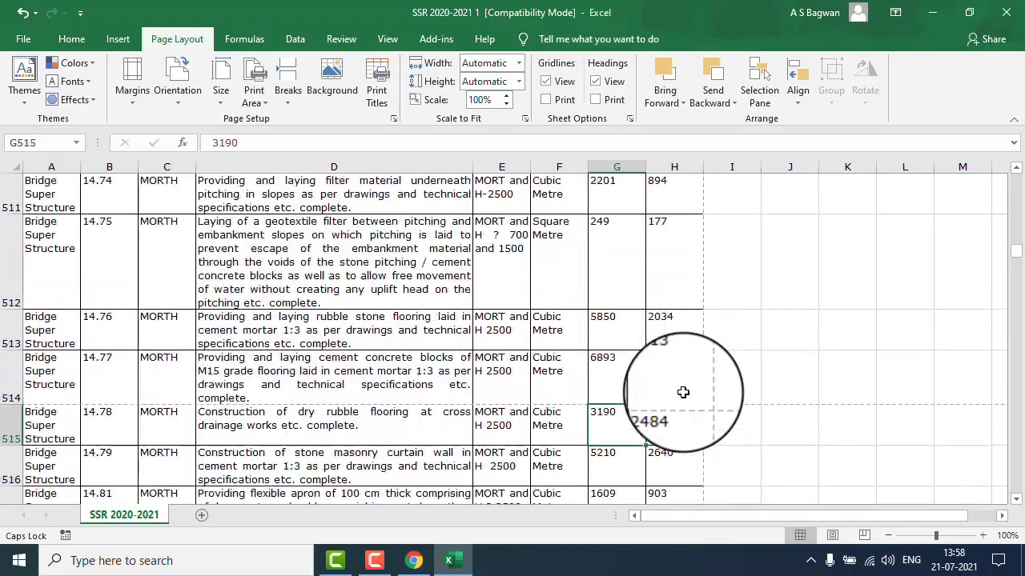
key("Down")
key("Down")
key("Down")
key("Down")
key("Down")
key("Down")
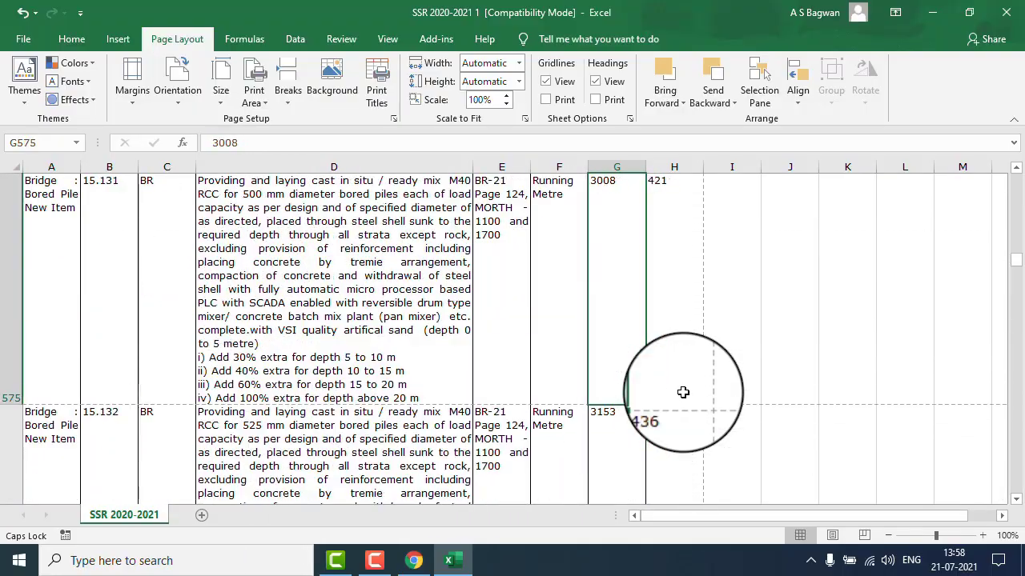
key("Down")
key("Down")
key("Down")
key("Down")
key("Down")
key("Down")
key("Down")
key("Down")
key("Down")
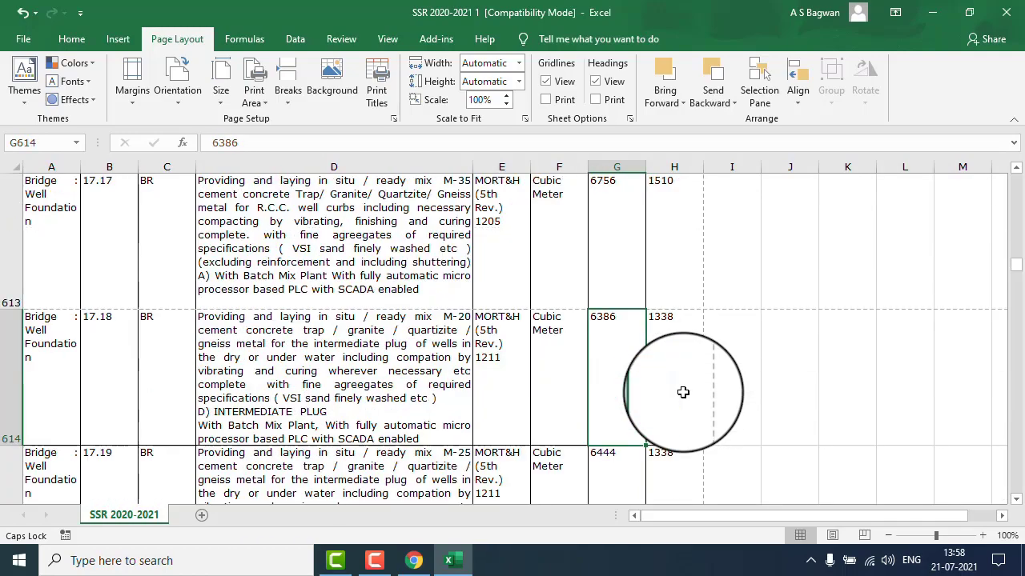
key("Down")
key("Down")
key("Down")
key("Down")
key("Down")
key("Down")
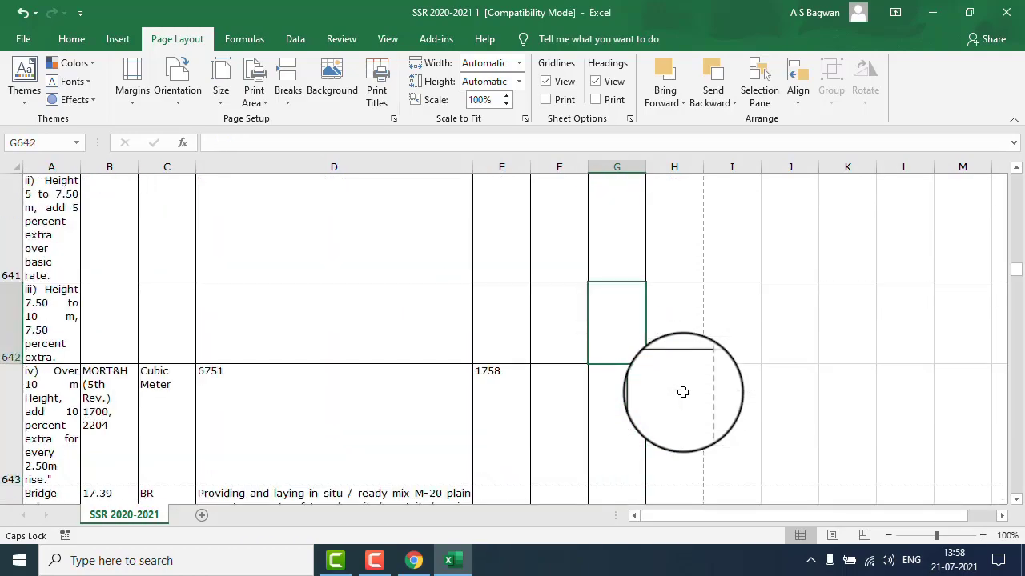
key("Up")
key("Up")
key("Up")
key("Up")
key("Up")
key("Up")
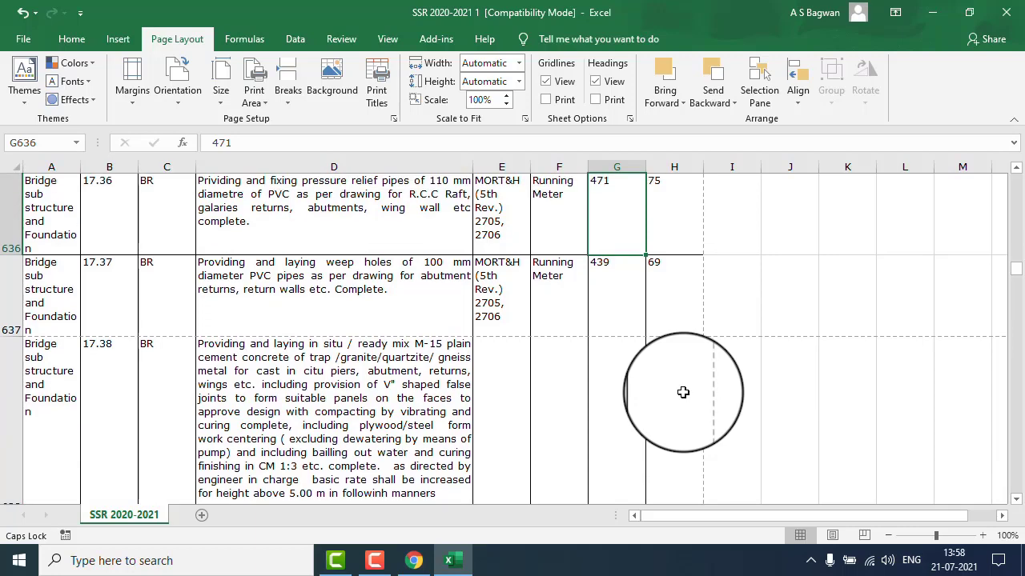
key("Down")
key("Down")
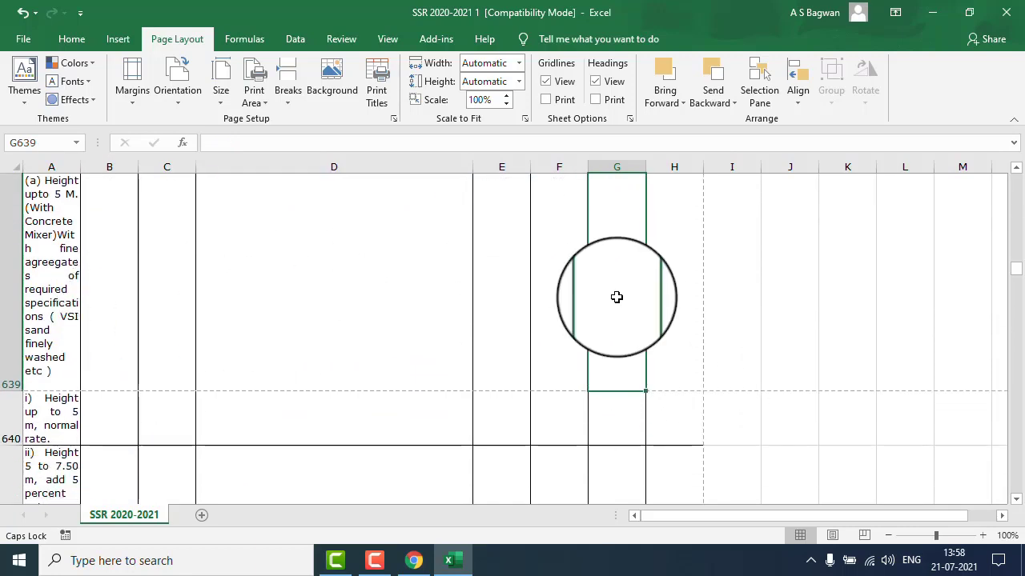
Move the rows 639–642 height descriptions into column D and row 643's entries into D–H.
left_click(45, 353)
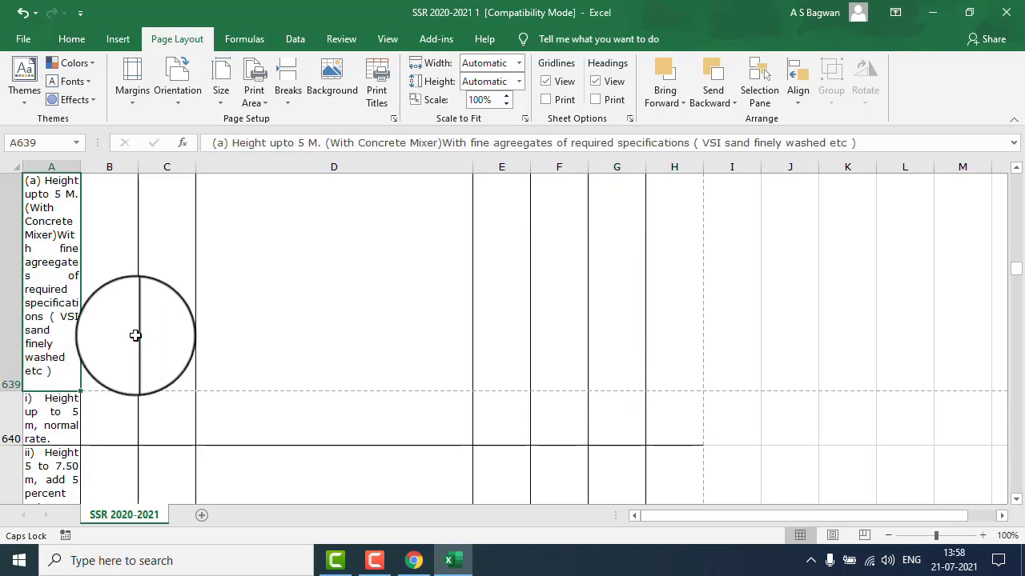
scroll(176, 325, "up", 2)
scroll(126, 392, "down", 2)
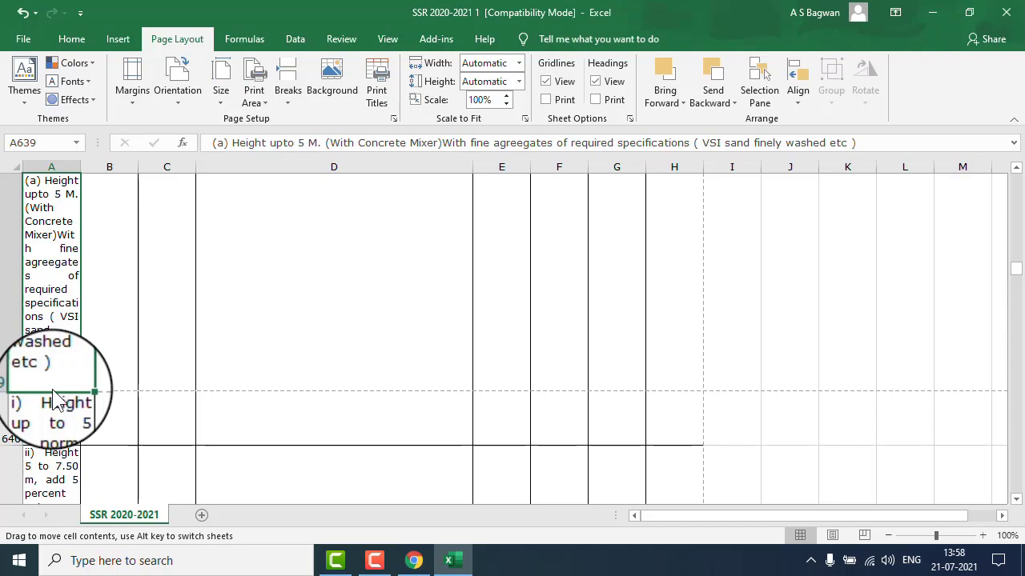
left_click_drag(52, 397, 256, 366)
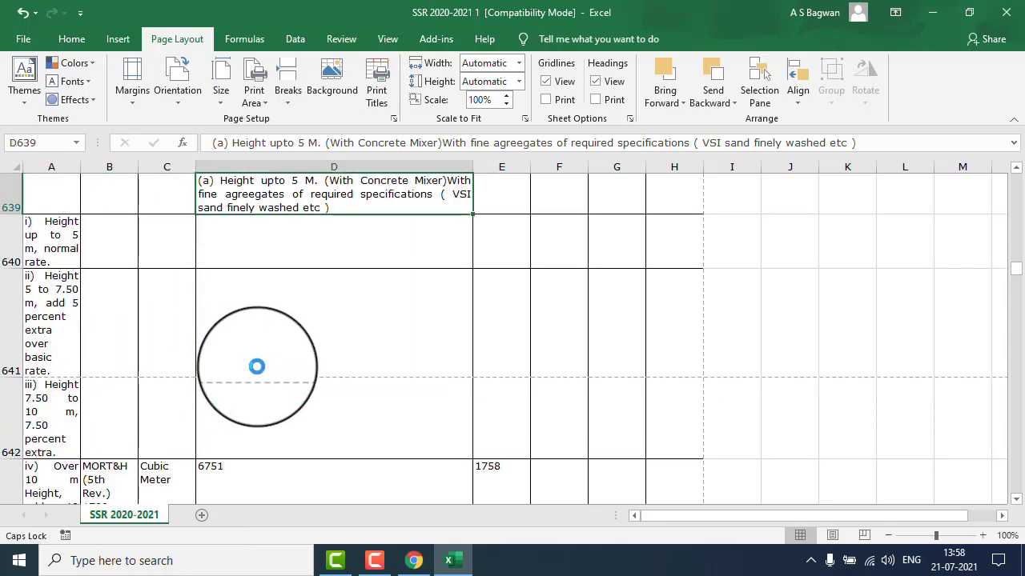
left_click(60, 241)
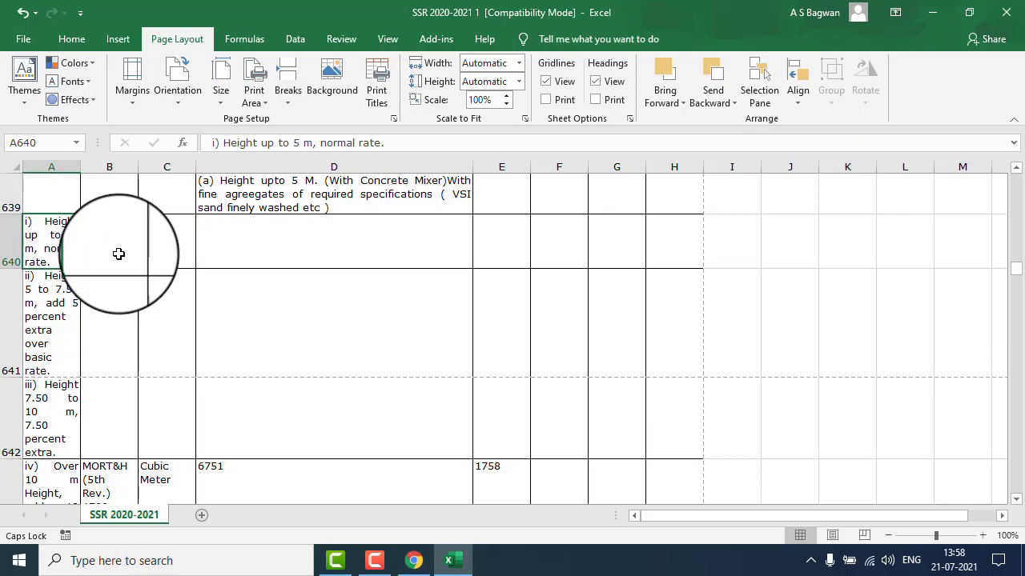
key("shift+Down")
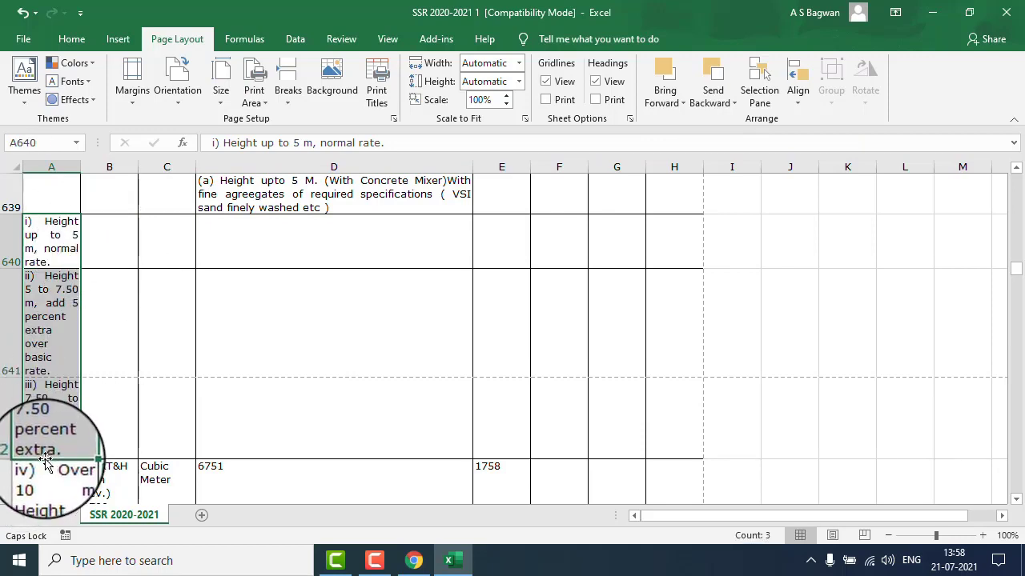
left_click_drag(47, 462, 265, 454)
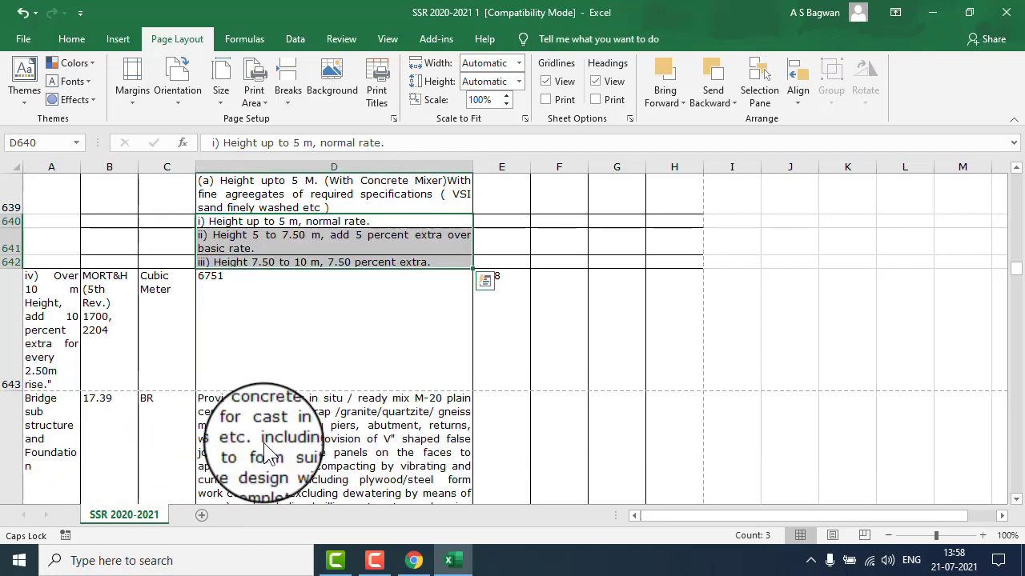
left_click_drag(36, 328, 498, 345)
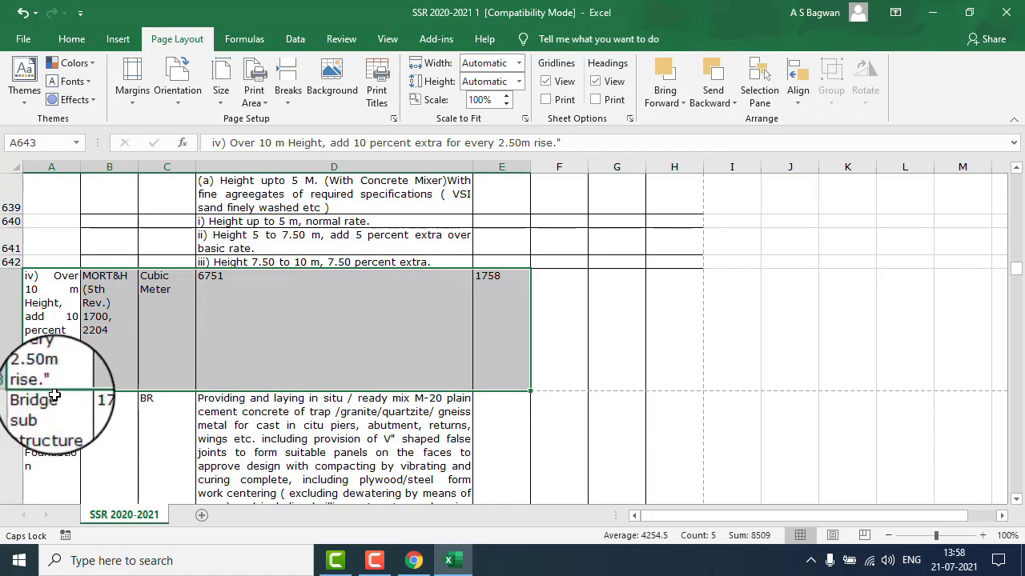
mouse_move(57, 393)
left_mouse_down()
mouse_move(226, 382)
mouse_move(241, 372)
left_mouse_up()
left_click(614, 228)
Move the rows 645–648 (a)–iii) height texts into column D and row 649's iv) entry into D–H.
scroll(615, 233, "up", 1)
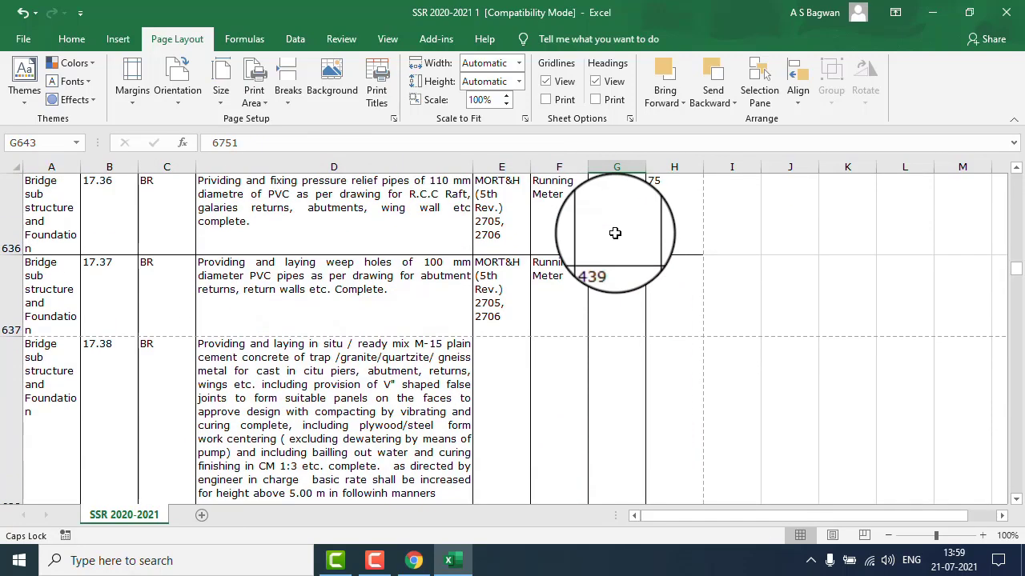
scroll(628, 335, "down", 2)
left_click(458, 400)
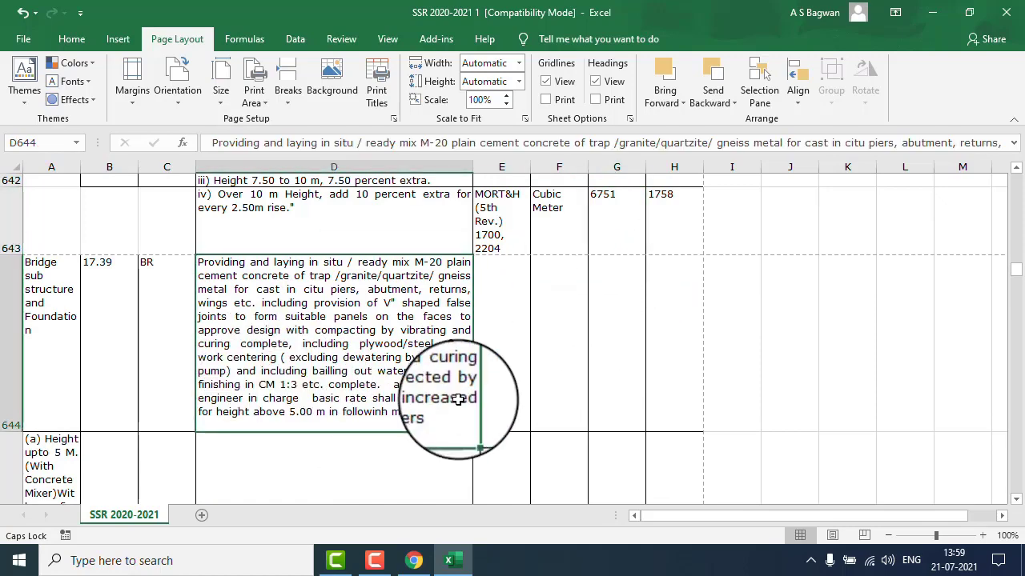
key("Down")
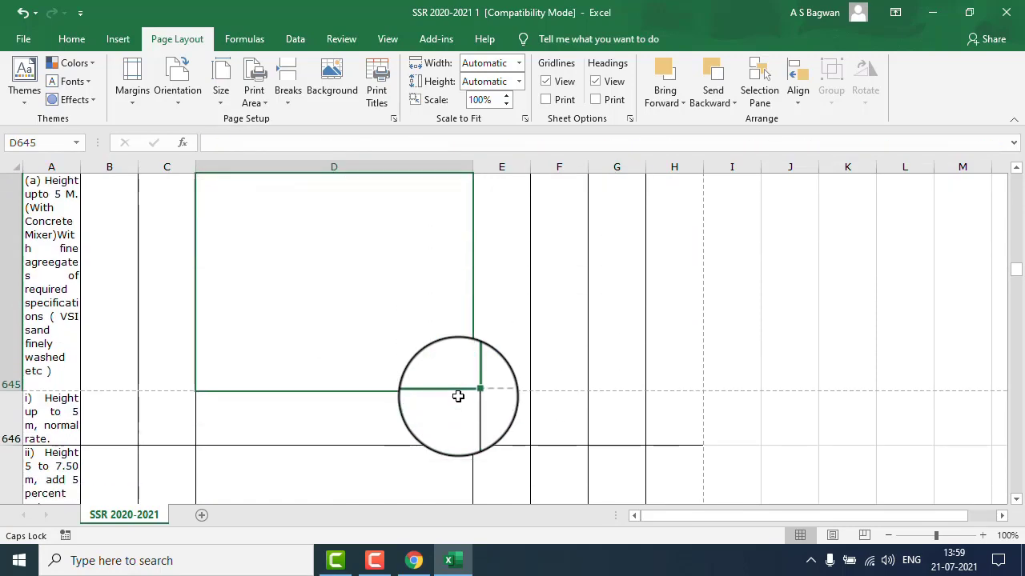
left_click(62, 332)
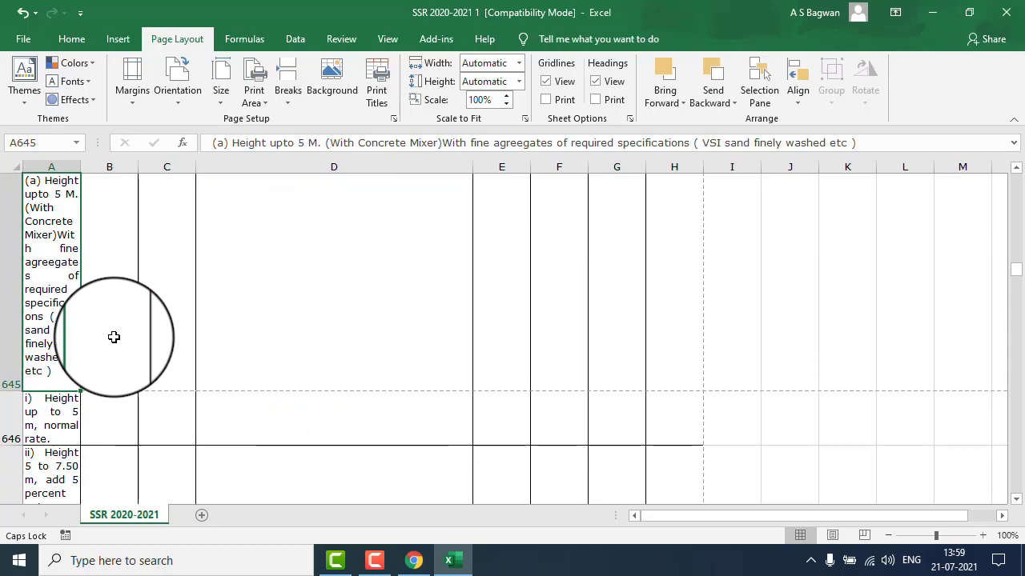
left_click_drag(113, 337, 114, 337)
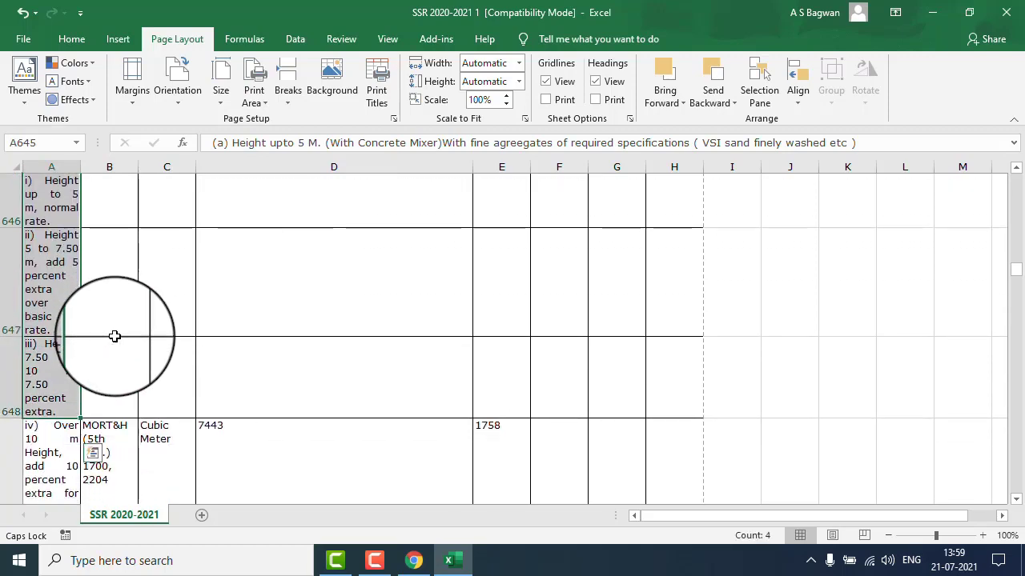
left_click_drag(56, 418, 235, 403)
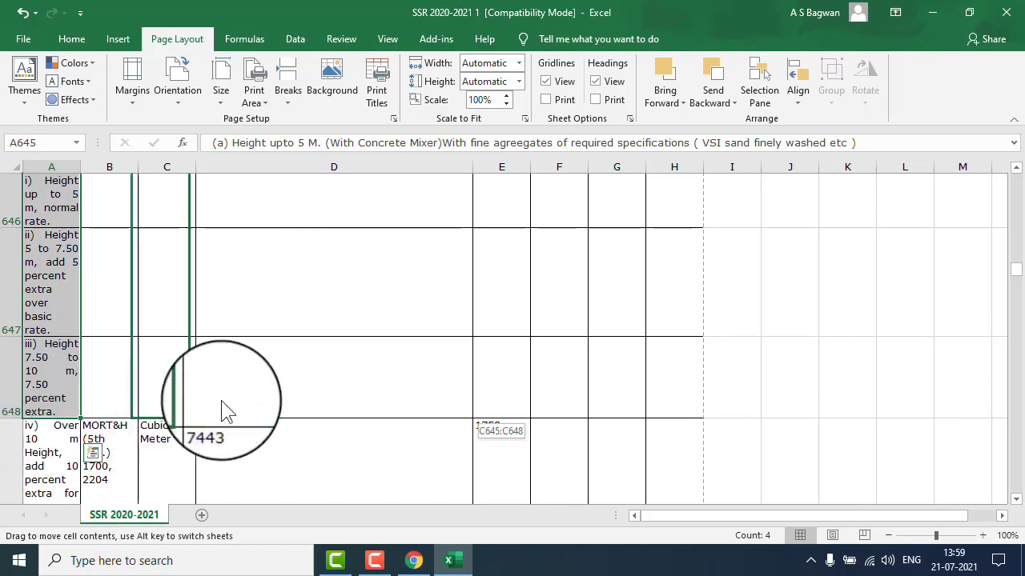
left_click_drag(62, 291, 488, 296)
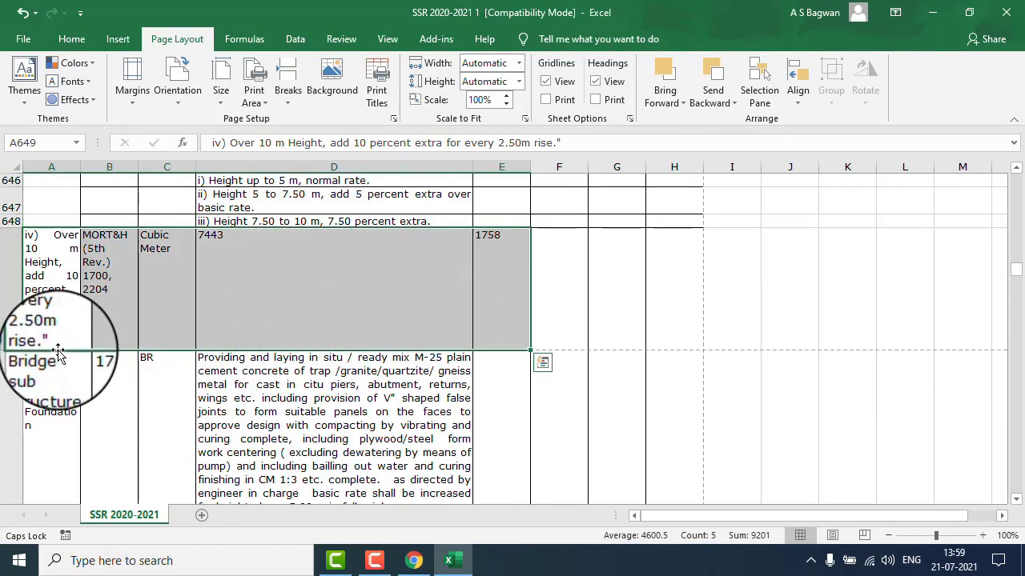
left_click_drag(57, 352, 228, 332)
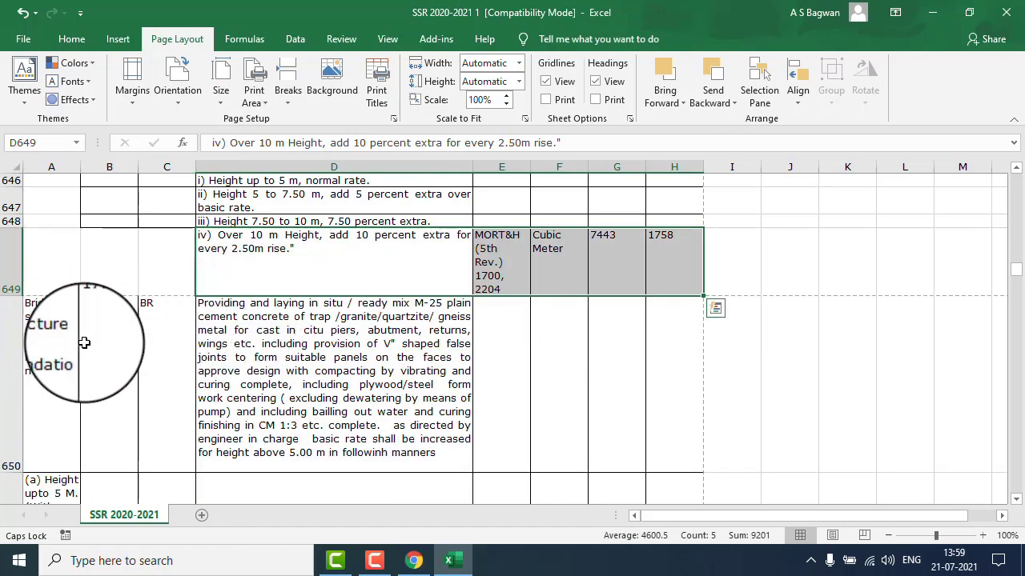
left_click(448, 383)
Move the first block's (a) height text into column D and its iv) row into D–H.
key("Down")
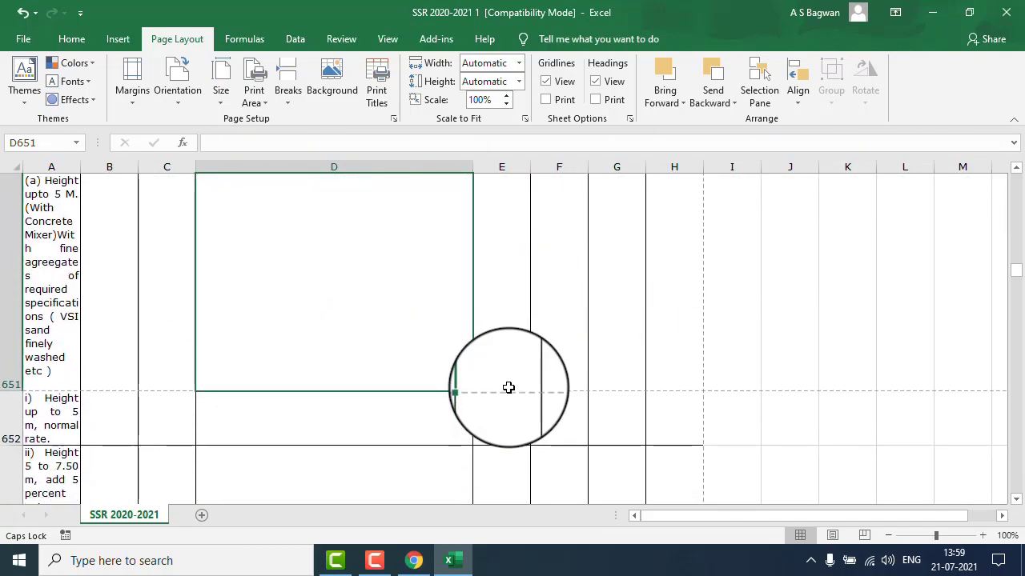
left_click(60, 282)
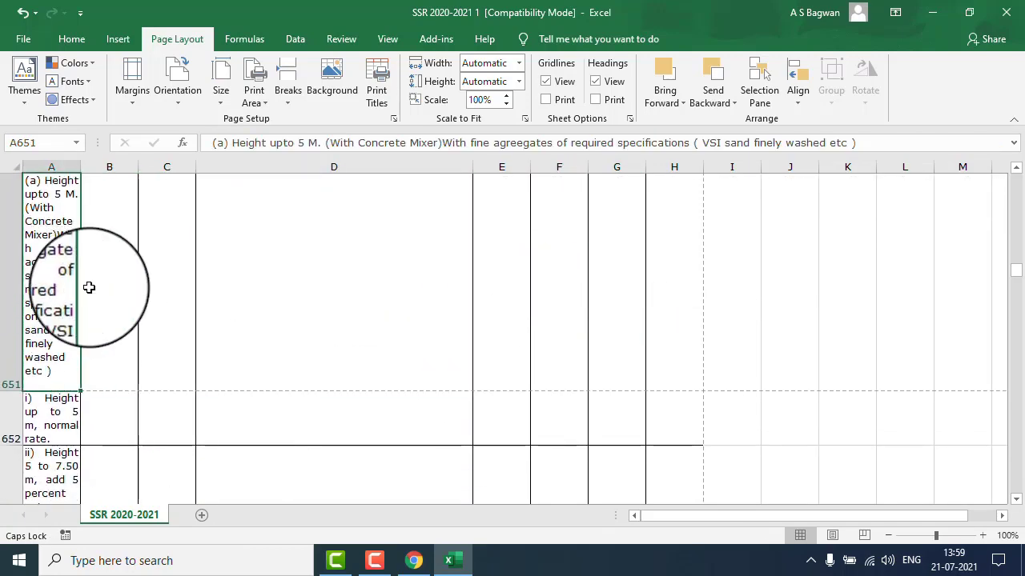
scroll(89, 287, "down", 1)
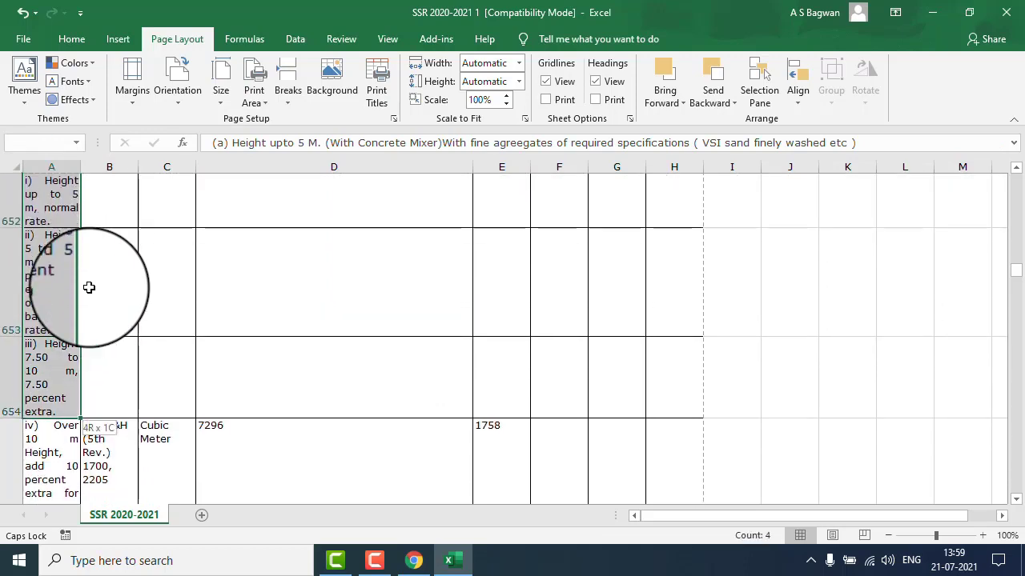
mouse_move(88, 288)
left_mouse_down()
mouse_move(42, 422)
mouse_move(245, 402)
left_mouse_up()
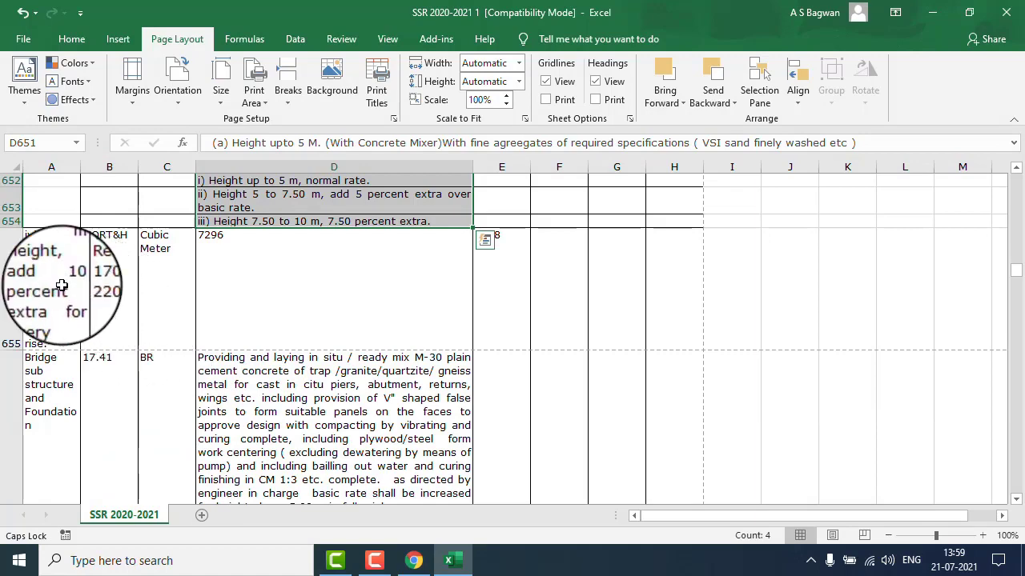
left_click_drag(61, 285, 512, 312)
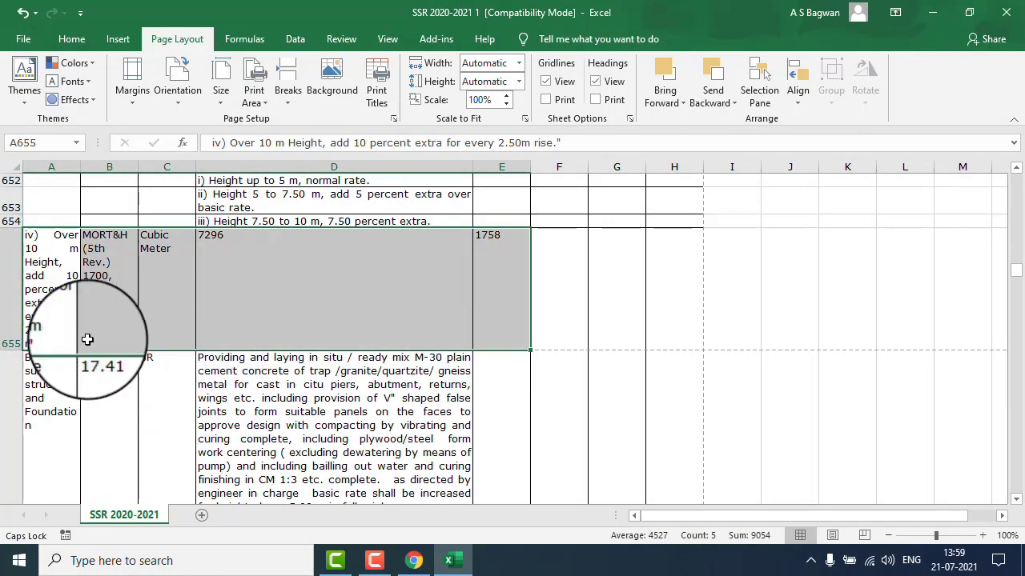
mouse_move(54, 352)
left_mouse_down()
mouse_move(246, 344)
mouse_move(241, 337)
left_mouse_up()
left_click(443, 360)
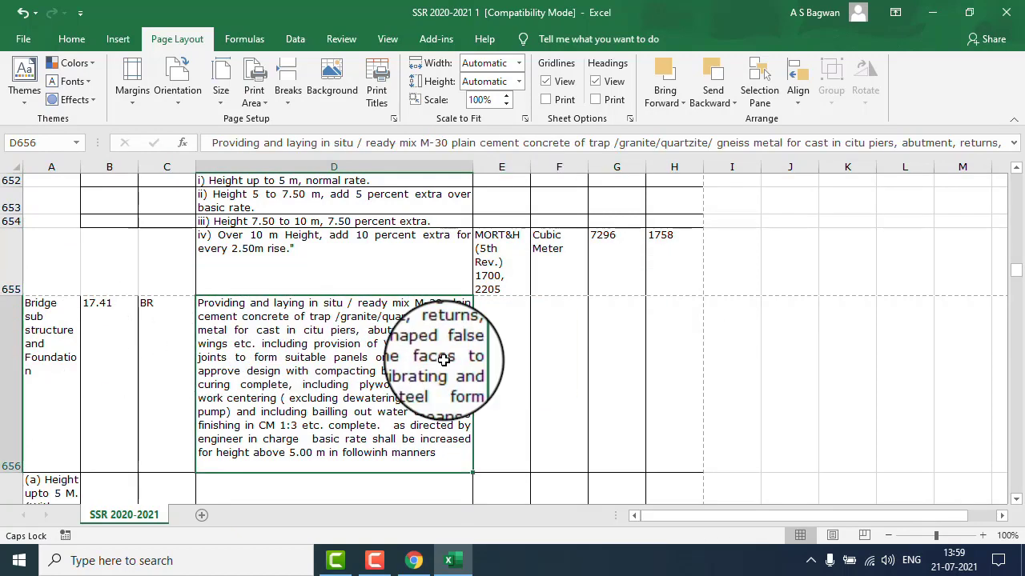
Shift the next block's (a)–iii) height texts into column D and its iv) row into D–H.
key("Down")
key("Down")
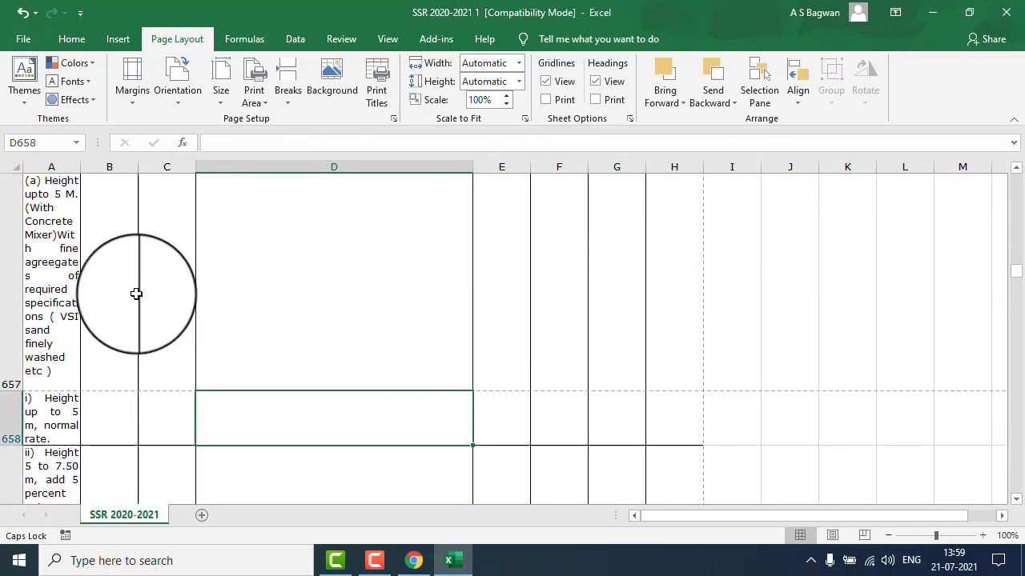
scroll(136, 293, "up", 1)
left_click(76, 452)
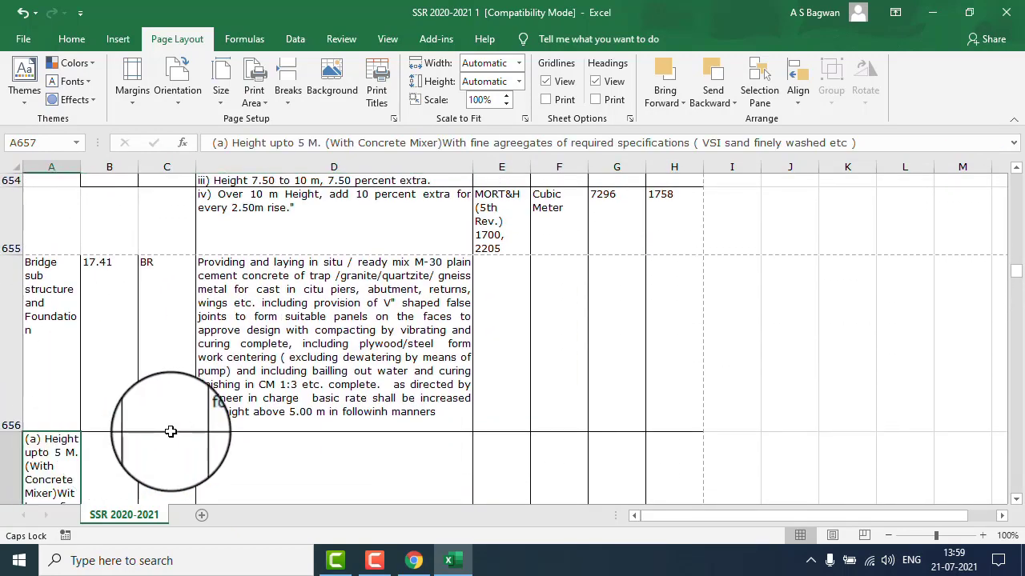
key("shift+Down")
key("shift+Down")
key("shift+Down")
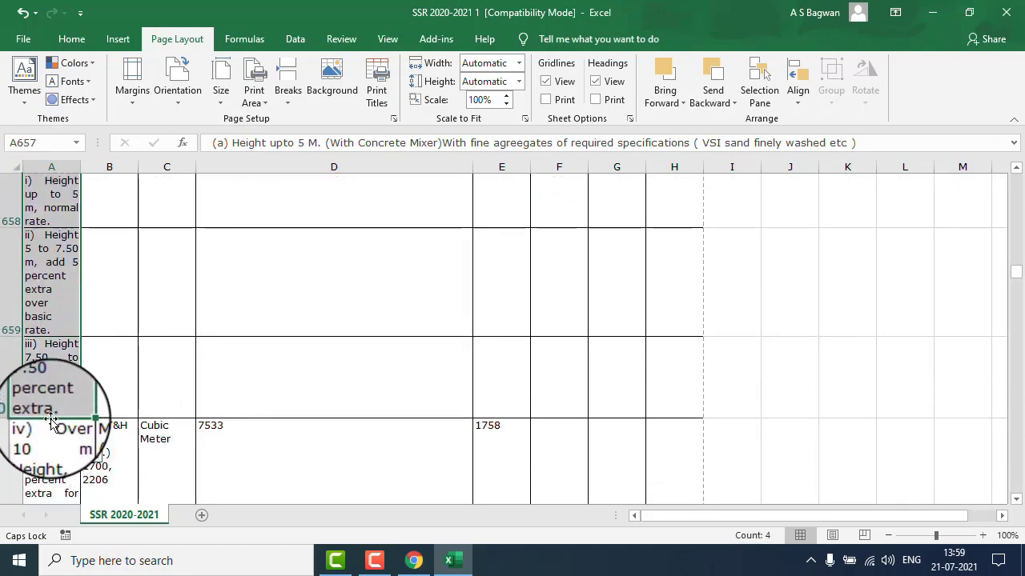
left_click_drag(49, 416, 205, 420)
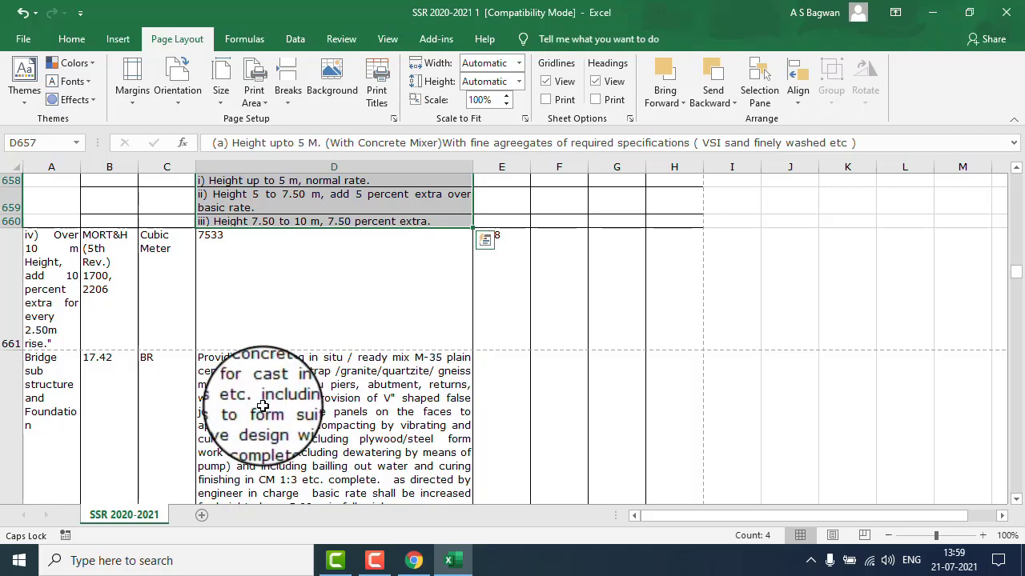
left_click_drag(51, 272, 519, 282)
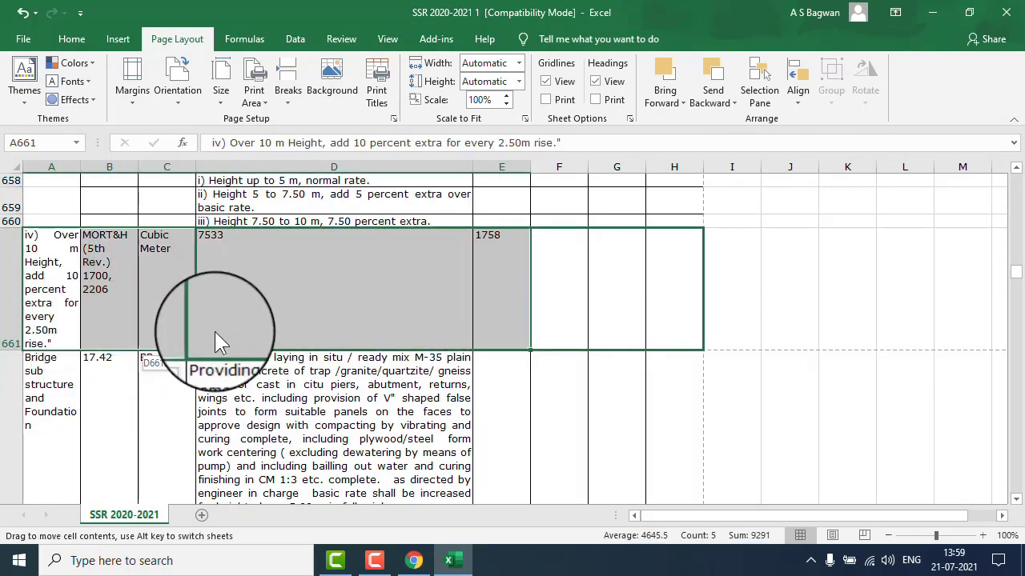
left_click_drag(50, 348, 214, 331)
Move the rows 663–666 height texts into column D and row 667's iv) entry into D–H.
scroll(192, 342, "down", 1)
left_click(71, 356)
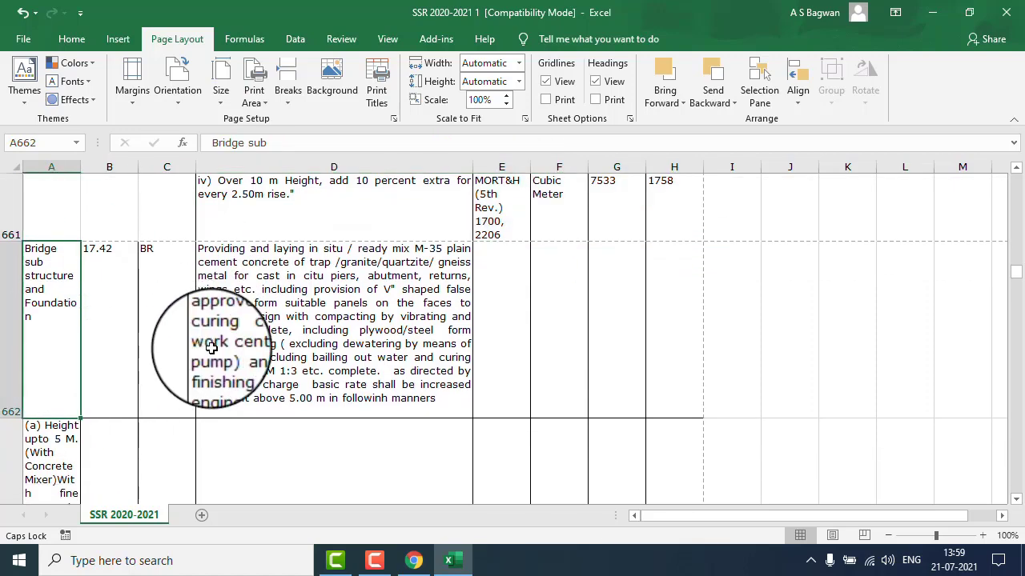
key("Down")
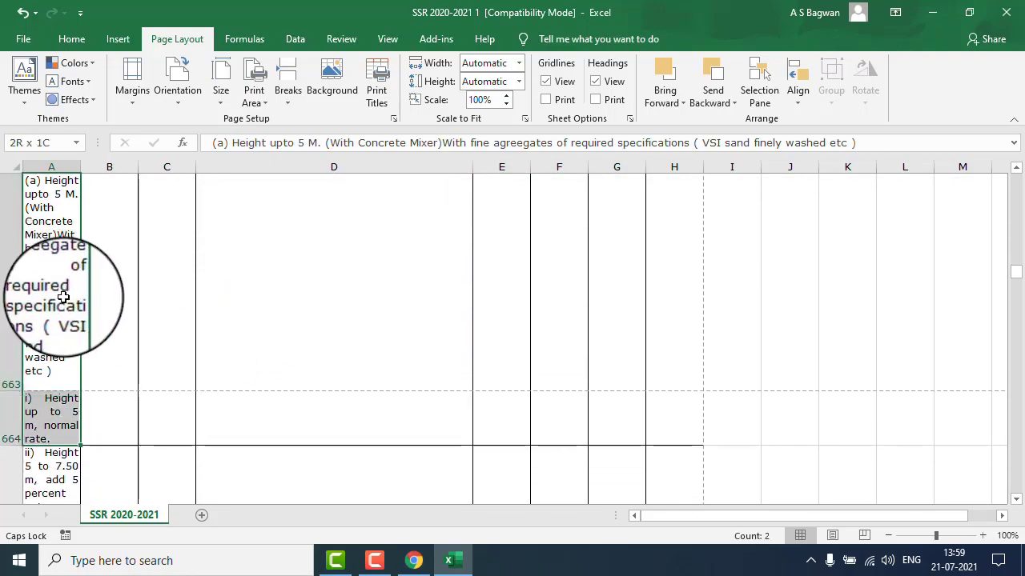
left_click_drag(63, 297, 49, 414)
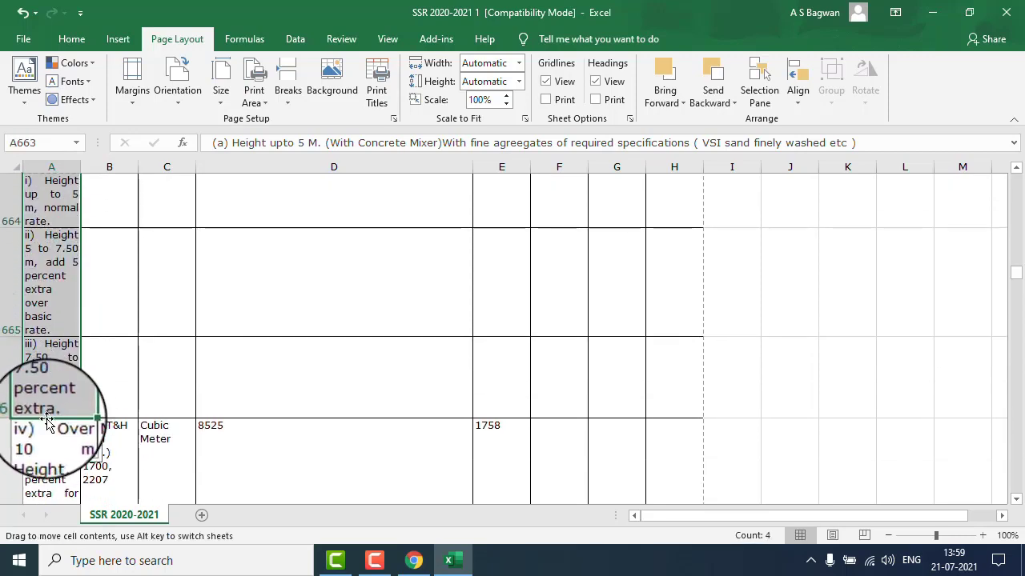
left_click_drag(48, 420, 218, 417)
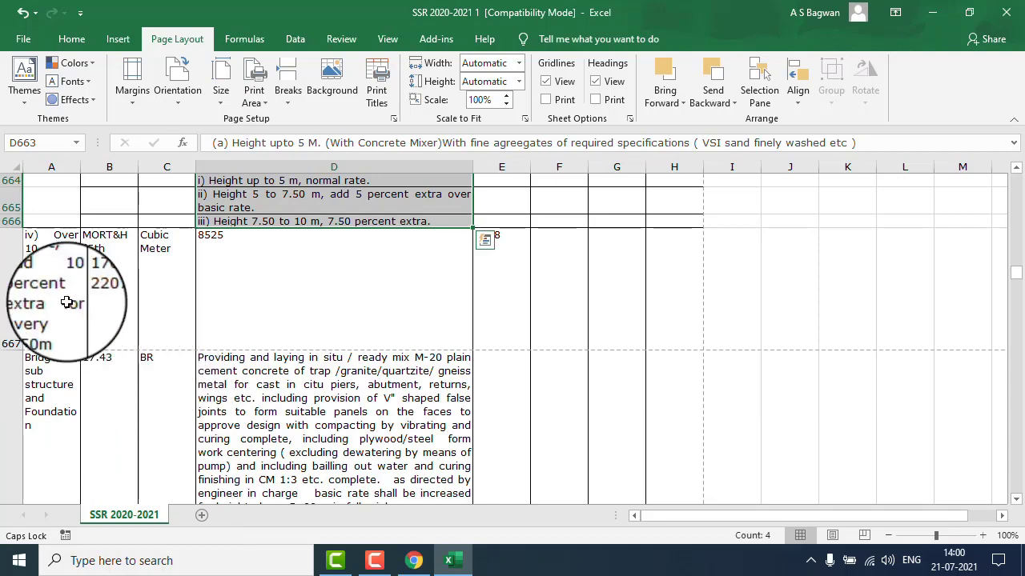
left_click_drag(68, 302, 480, 297)
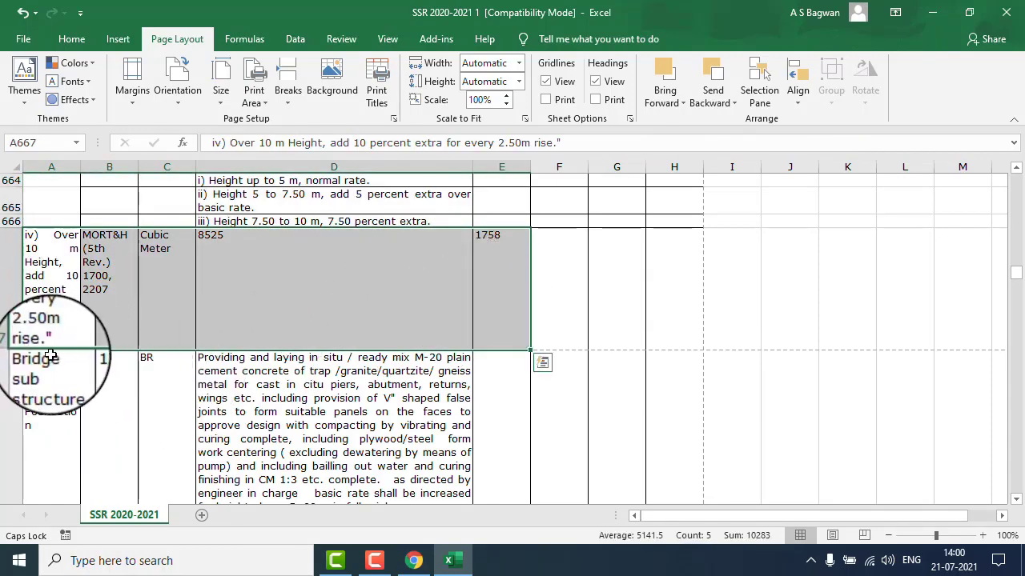
left_click_drag(48, 348, 221, 333)
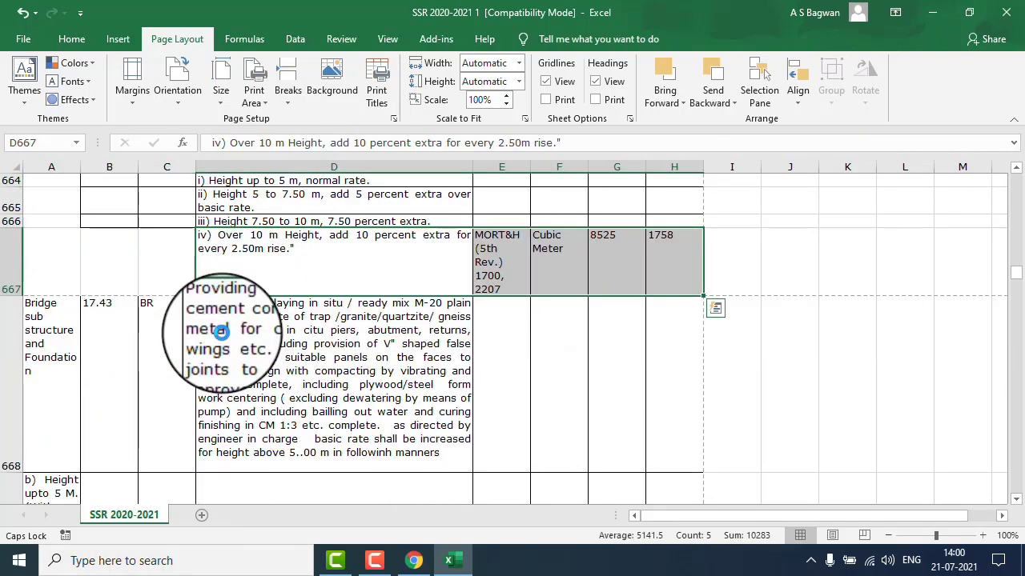
scroll(175, 345, "down", 1)
left_click(73, 384)
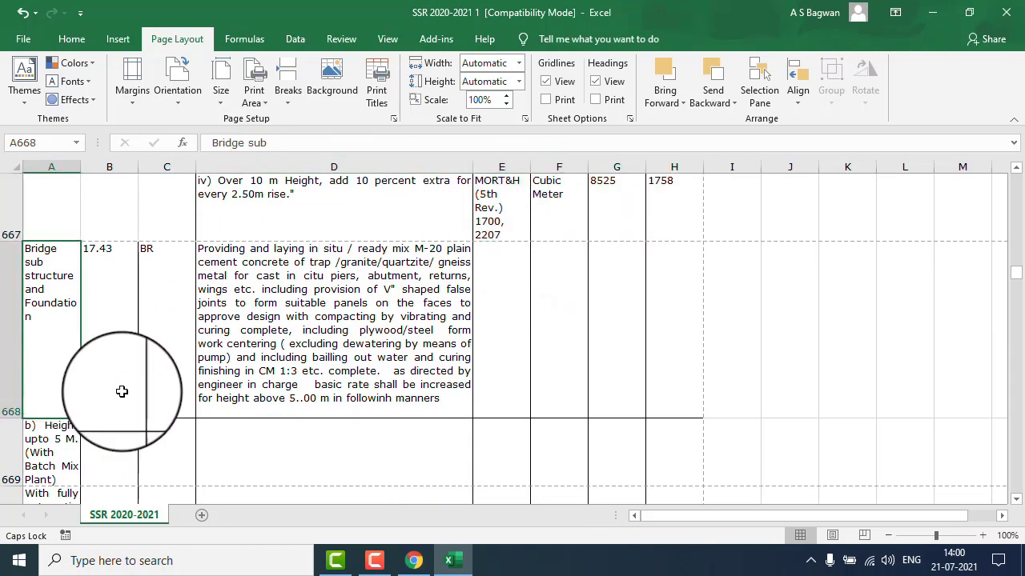
Move the b) height sub-items into column D and shift the iv) row's cells into D–H.
key("Down")
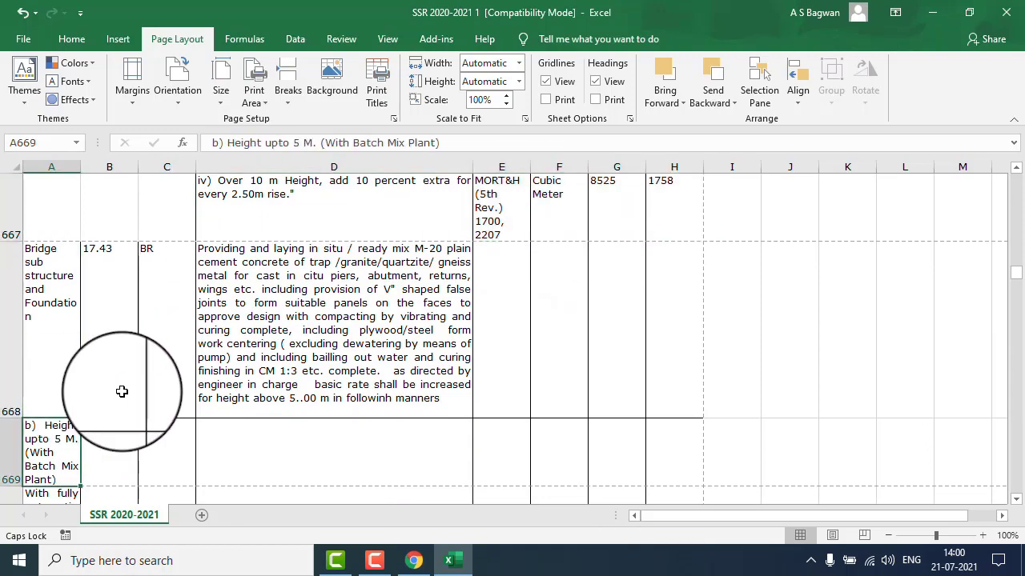
key("shift+Down")
key("shift+Down")
key("shift+Down")
key("shift+Down")
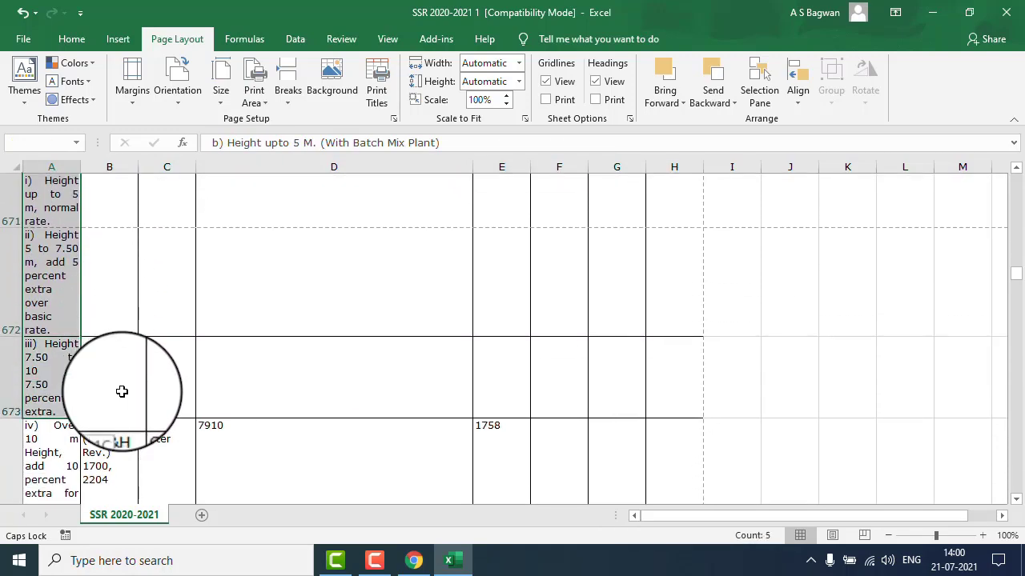
left_click_drag(47, 423, 240, 417)
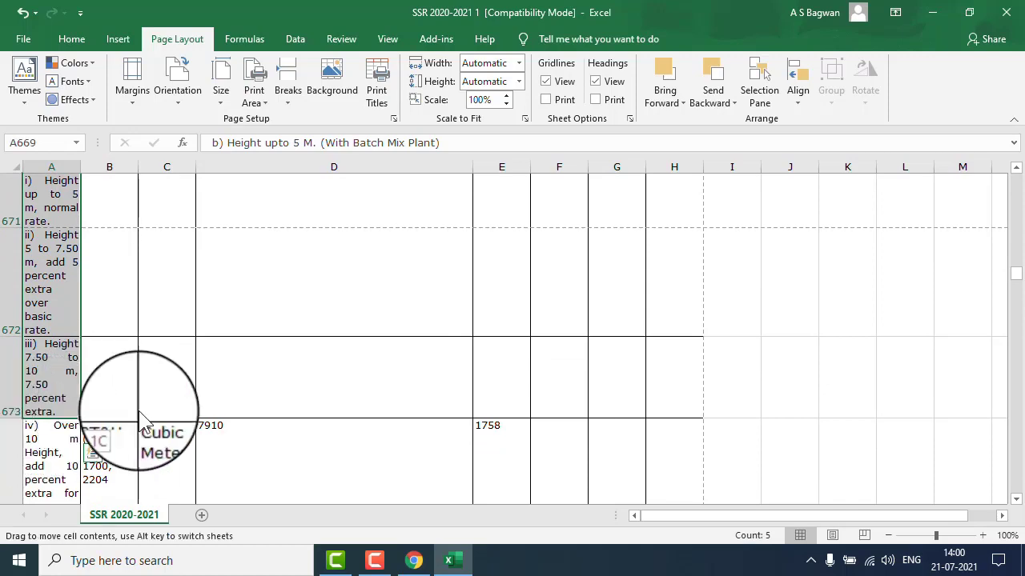
left_click_drag(48, 300, 520, 303)
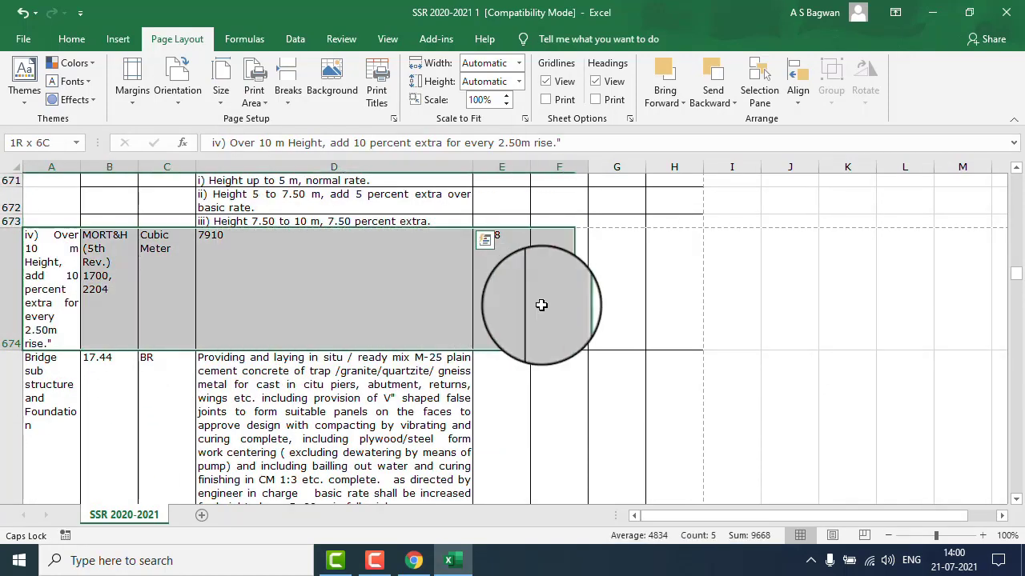
left_click_drag(52, 352, 204, 342)
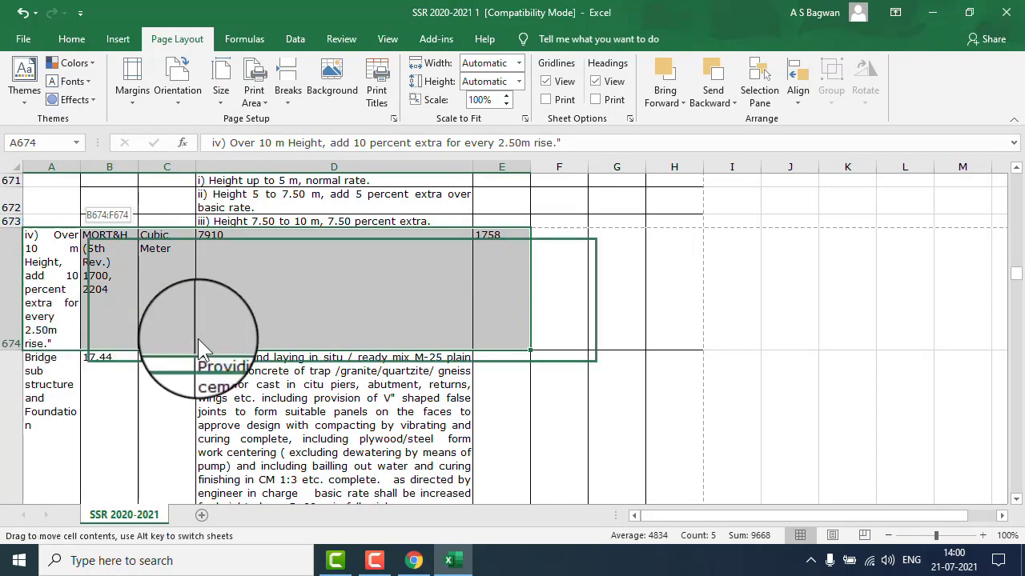
Move the next five height clauses to column D and shift their Over 10 m row into D–H.
left_click(48, 456)
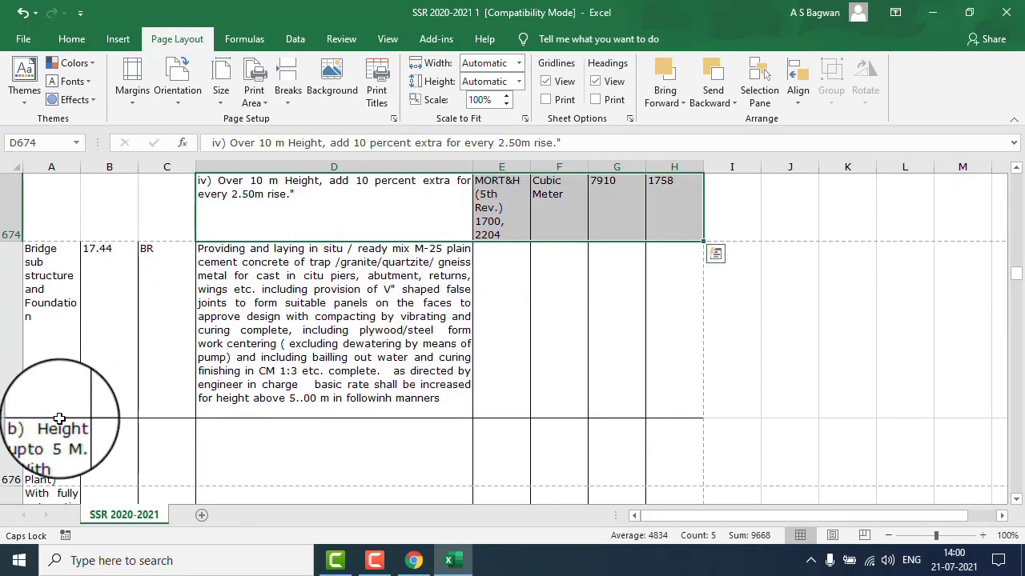
left_click_drag(137, 461, 137, 461)
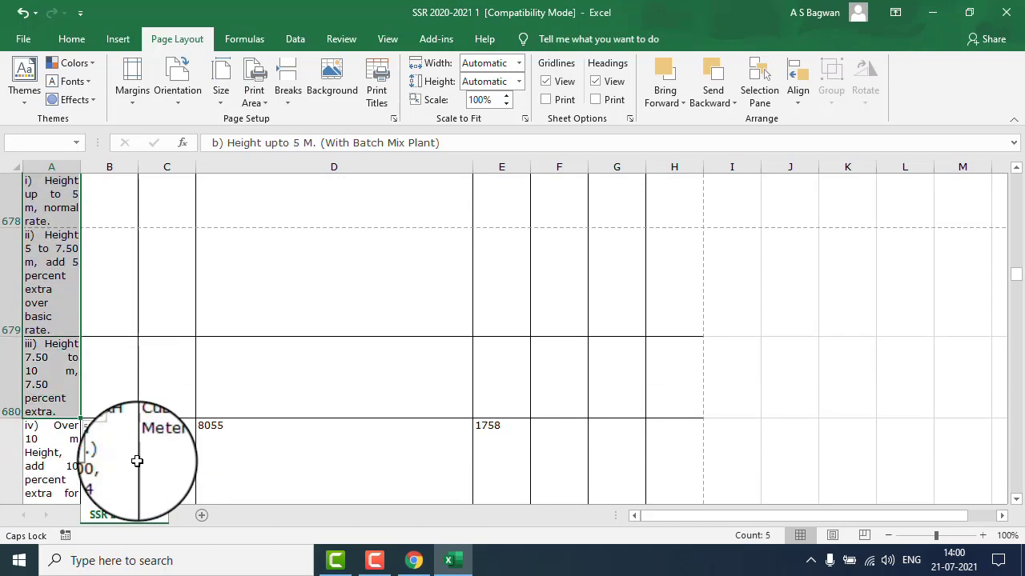
left_click_drag(136, 461, 30, 399)
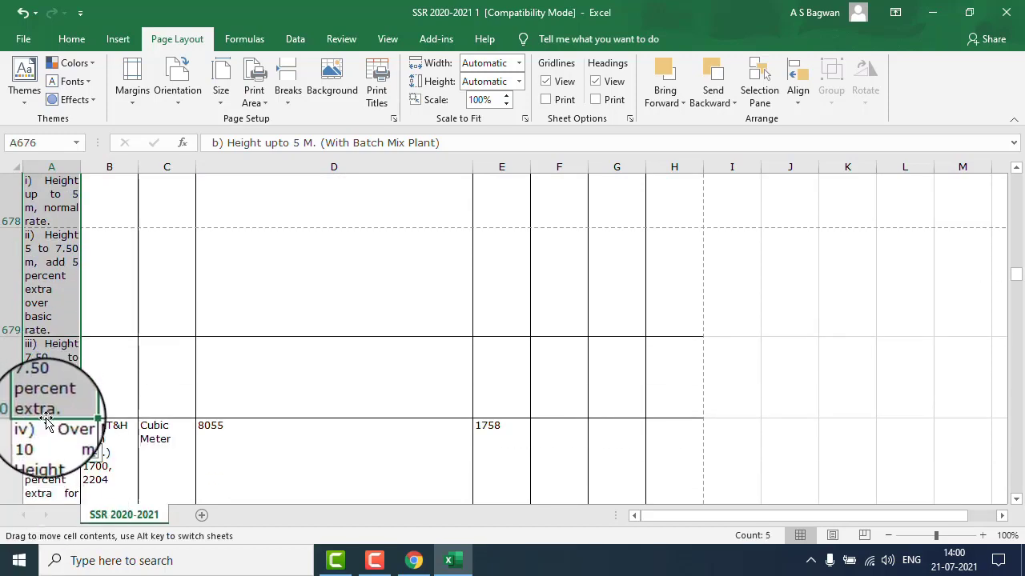
left_click_drag(48, 422, 240, 412)
left_click_drag(40, 320, 503, 307)
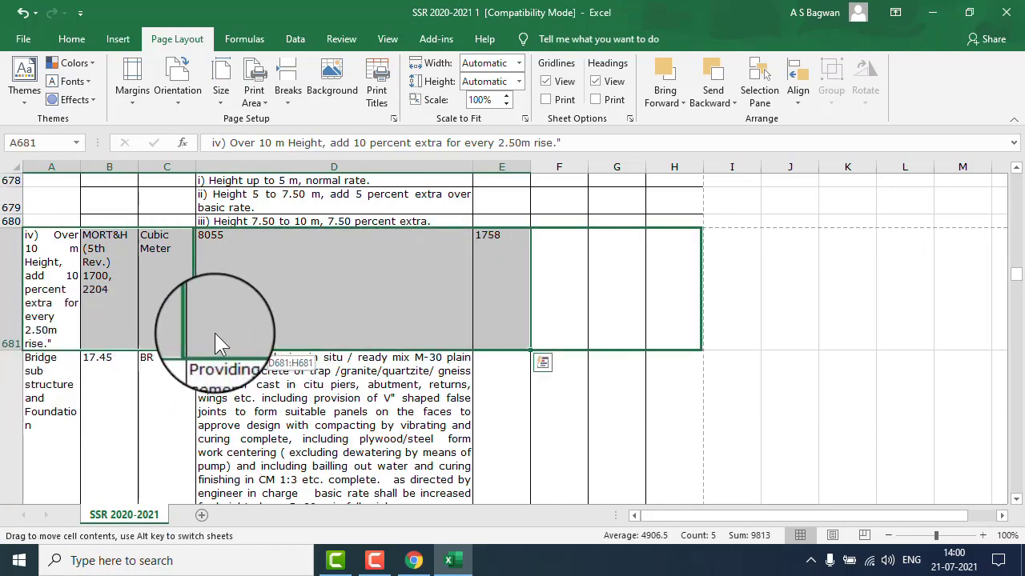
left_click_drag(66, 361, 214, 333)
For the following Bridge sub structure item, relocate its five height clauses to D and Over 10 m row to D–H.
left_click(258, 382)
scroll(258, 382, "down", 2)
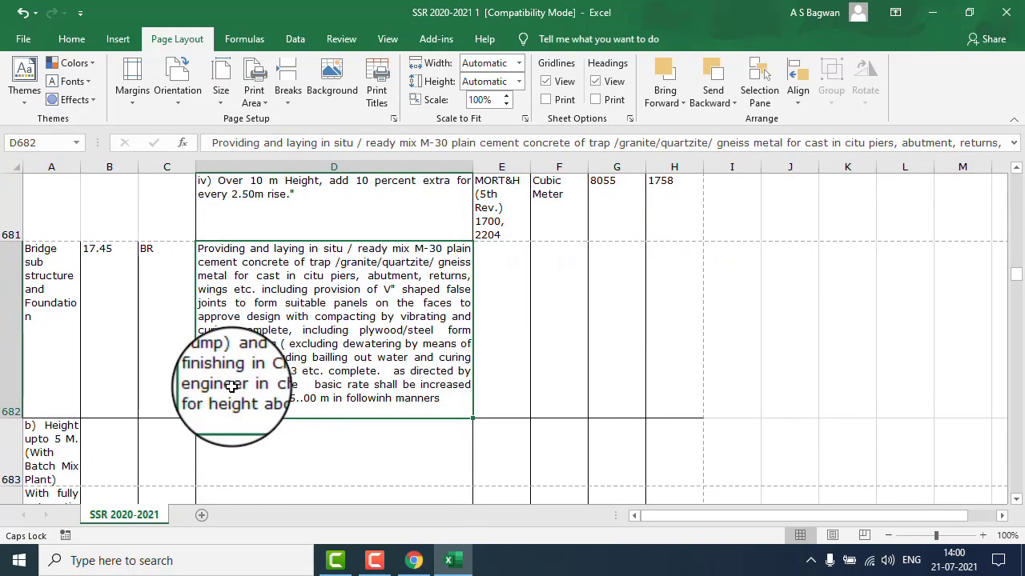
scroll(51, 228, "up", 1)
left_click(60, 358)
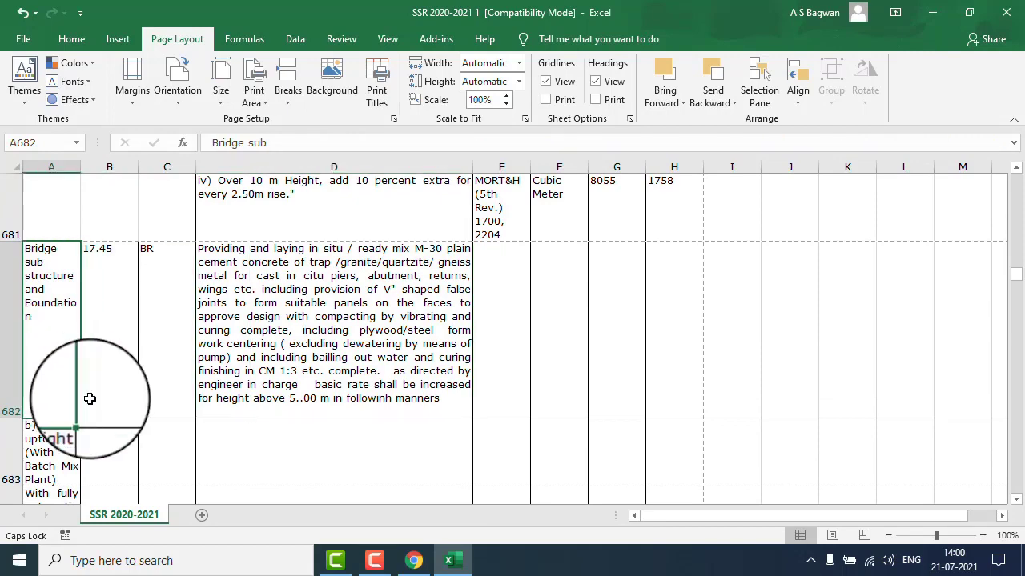
key("Down")
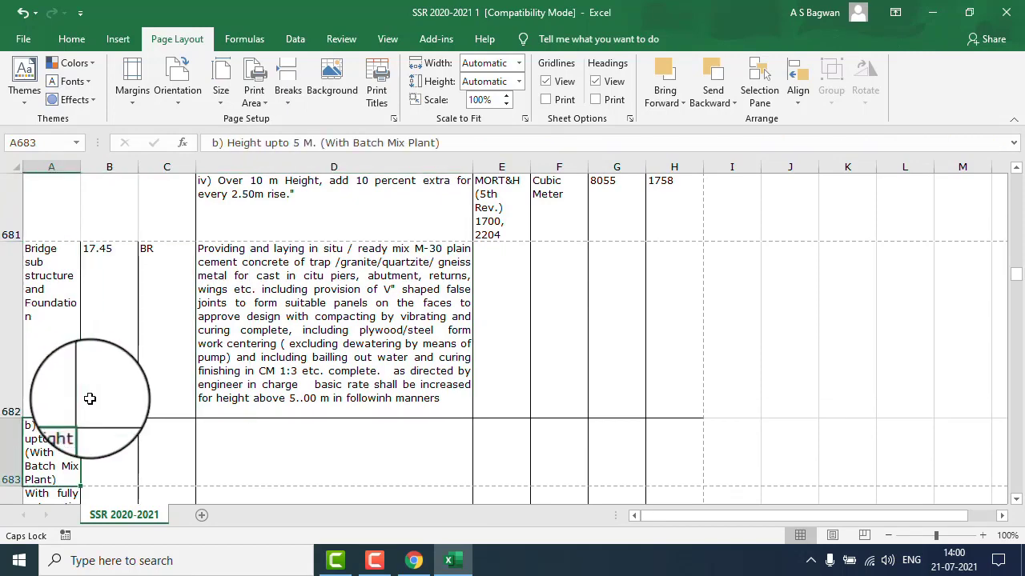
left_click_drag(90, 399, 90, 398)
scroll(89, 398, "down", 4)
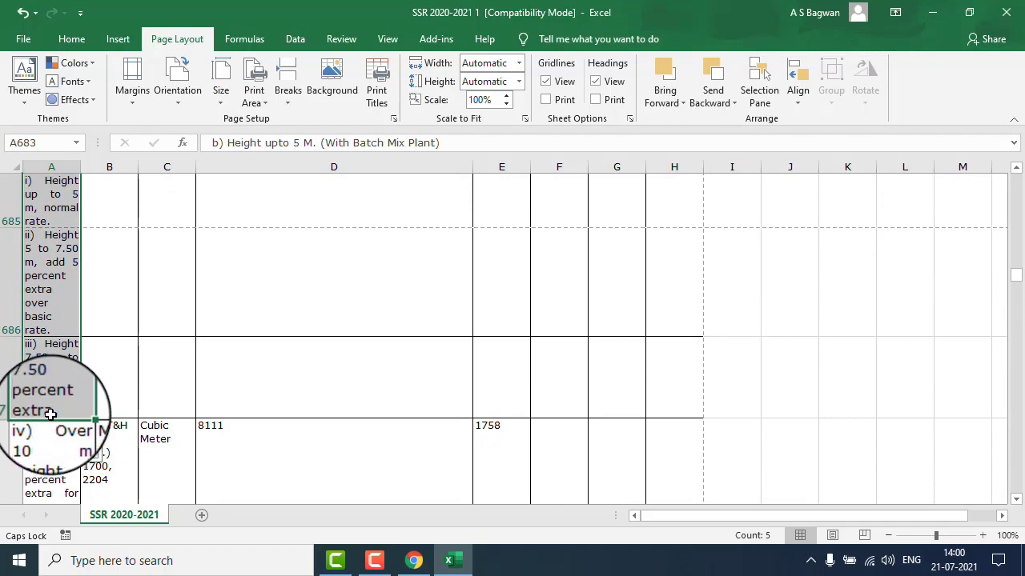
left_click_drag(51, 421, 274, 410)
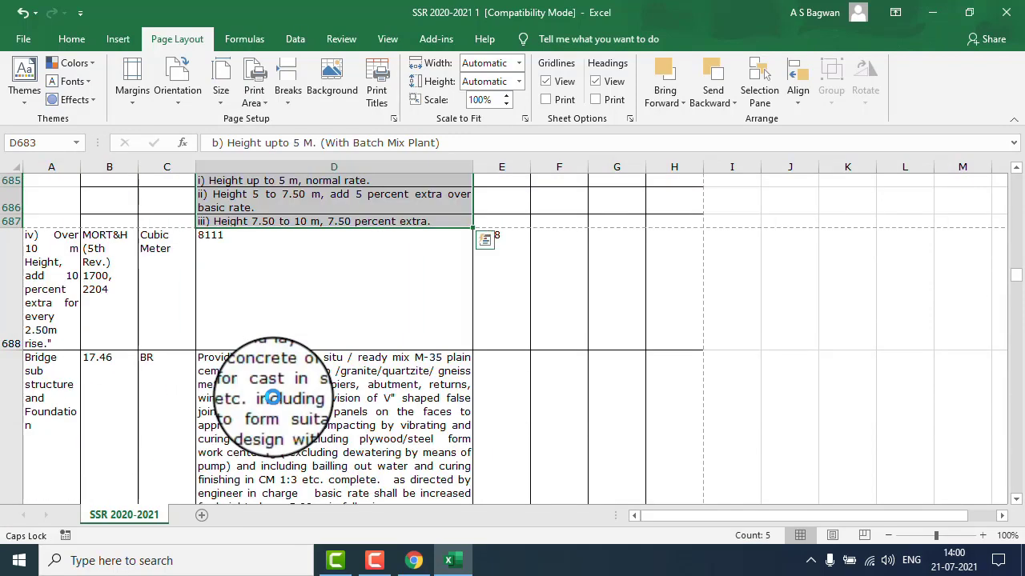
left_click_drag(46, 297, 487, 304)
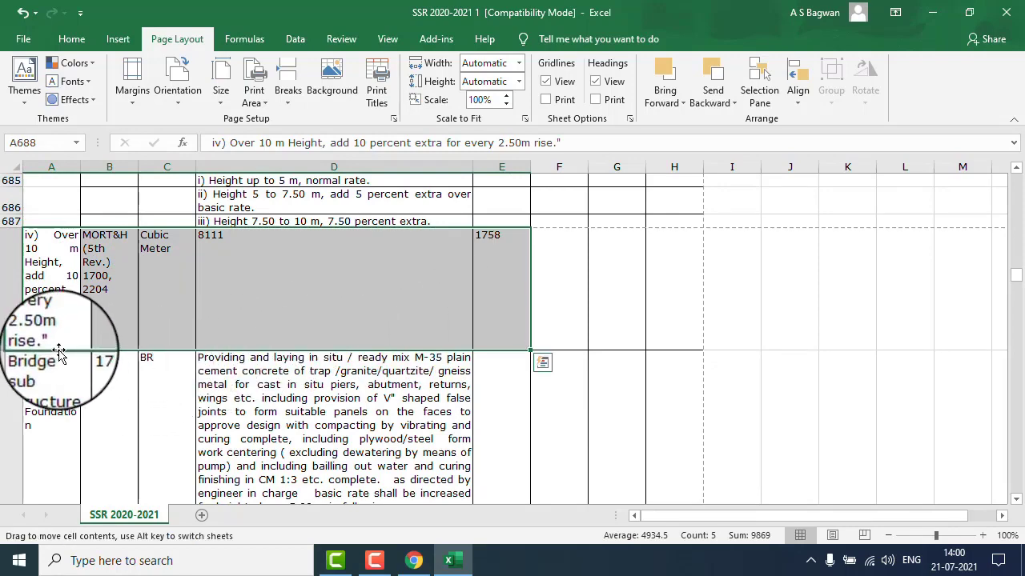
left_click_drag(59, 352, 227, 321)
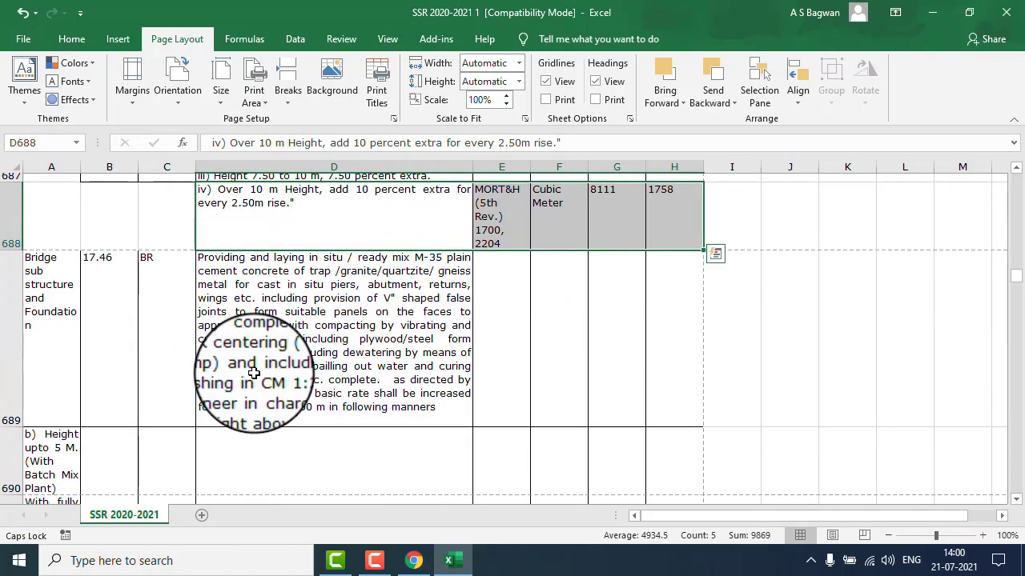
Move the height clauses from A690 into column D and the Over 10 m row three columns right.
left_click(48, 464)
key("shift+Down")
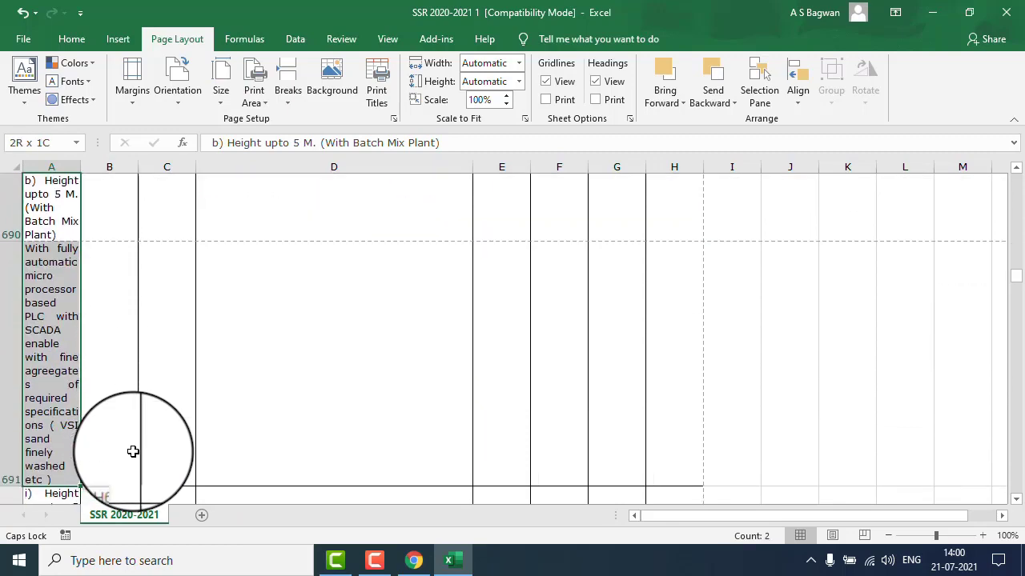
key("shift+Down")
key("shift+Down")
key("shift+Down")
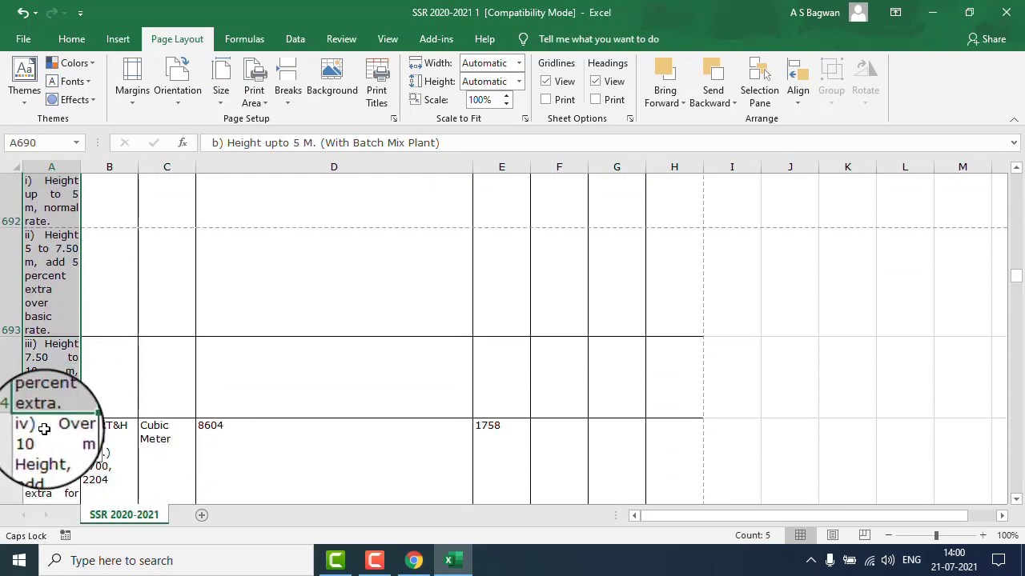
left_click_drag(53, 418, 252, 420)
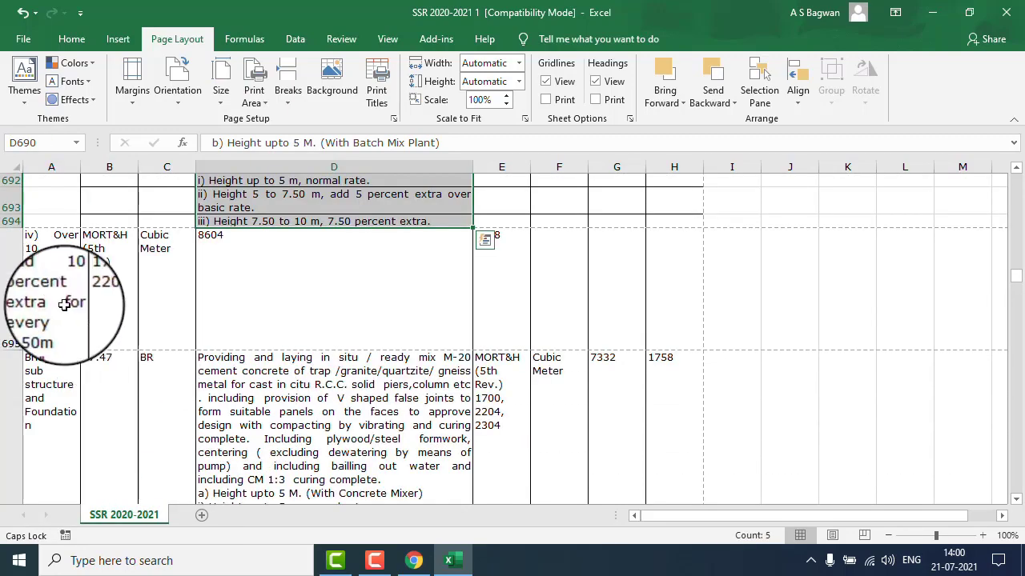
left_click_drag(56, 302, 517, 304)
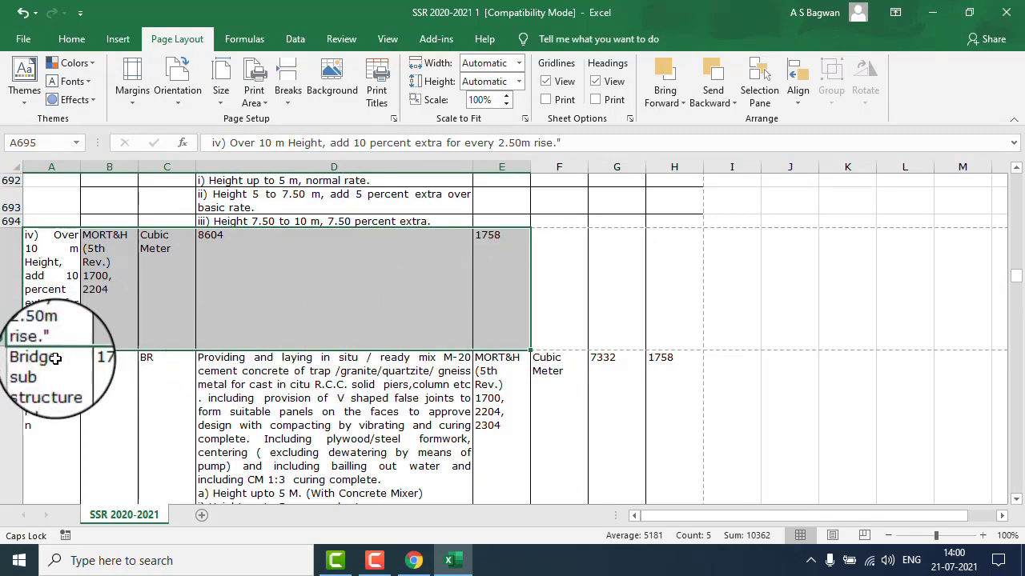
left_click_drag(58, 349, 230, 336)
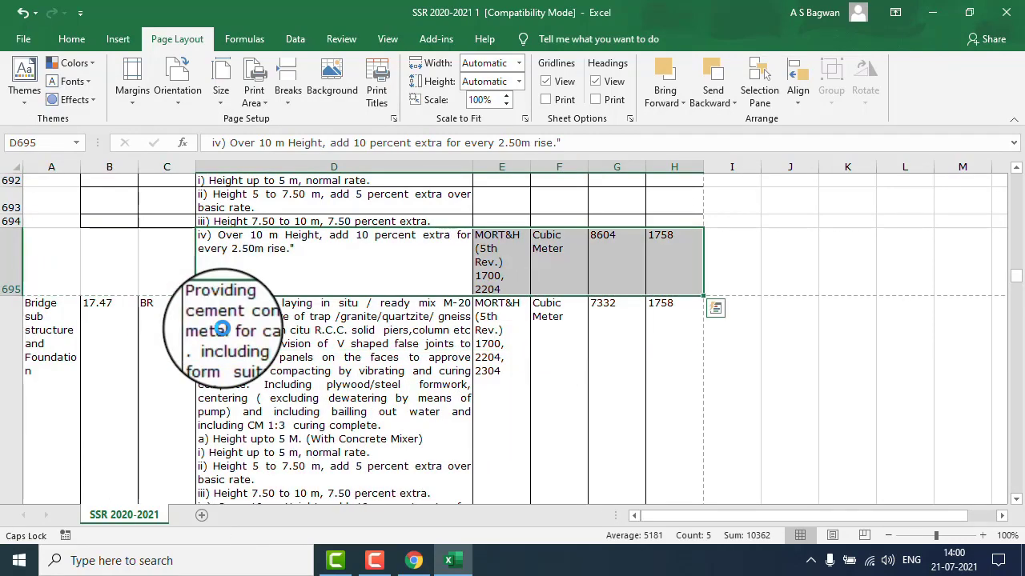
Review the next Bridge sub structure items further down and a rate in column G.
scroll(158, 339, "down", 3)
scroll(69, 286, "down", 2)
left_click(59, 277)
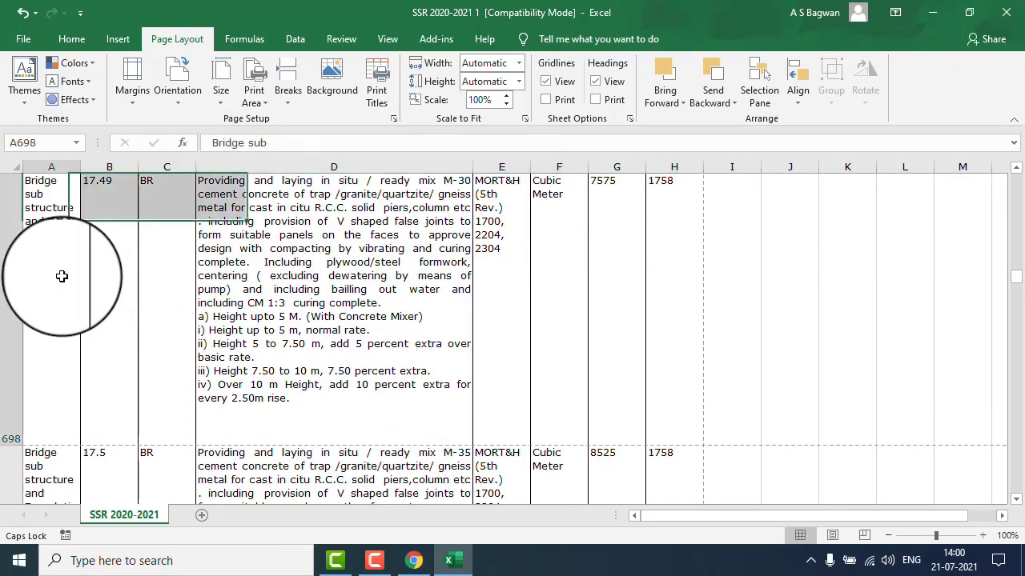
scroll(240, 336, "down", 2)
scroll(322, 360, "down", 1)
left_click(614, 239)
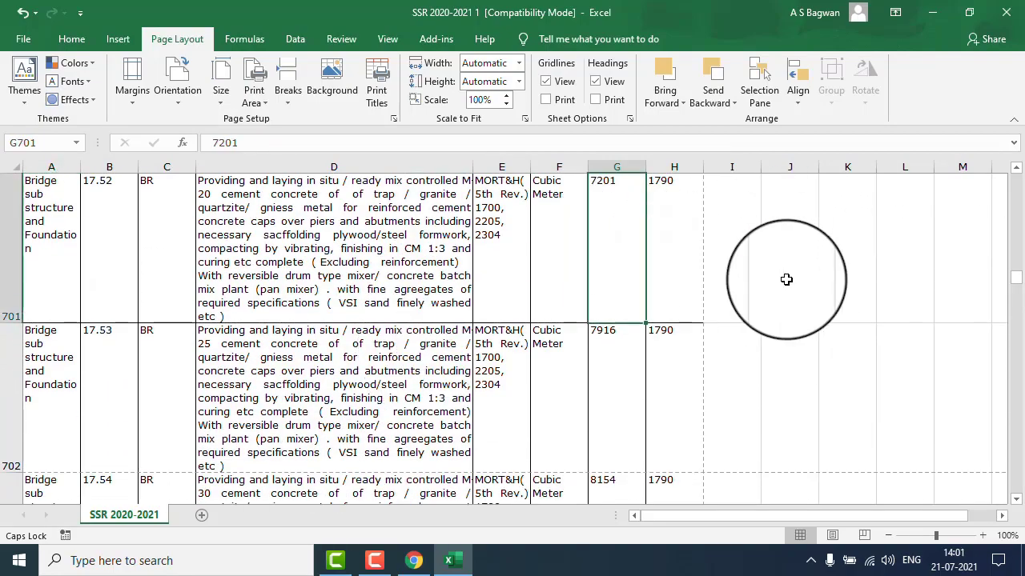
key("Down")
key("Down")
key("Down")
key("Down")
key("Down")
key("Down")
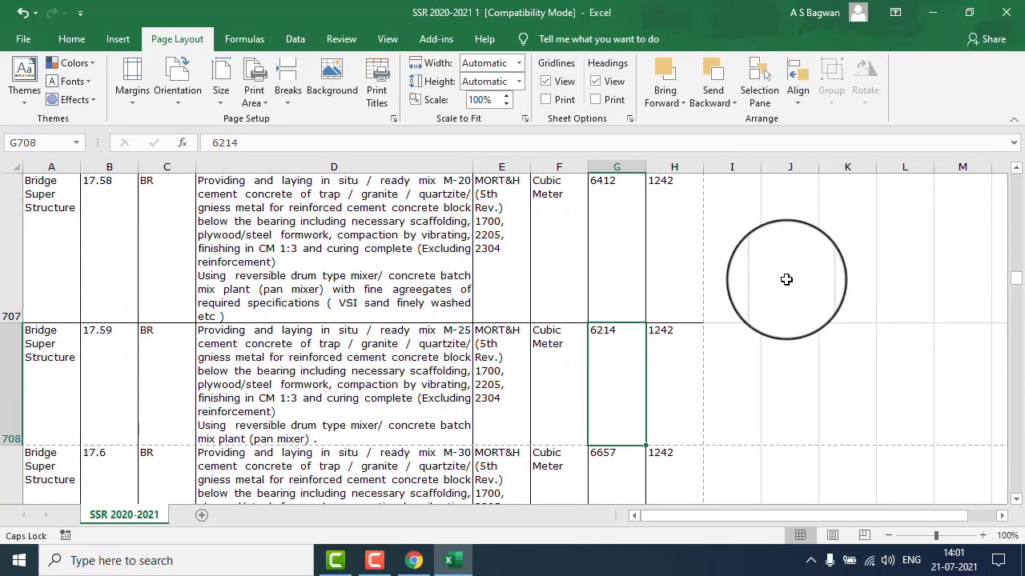
key("Down")
key("Down")
key("Down")
key("Down")
key("Down")
key("Down")
key("Down")
key("Down")
key("Down")
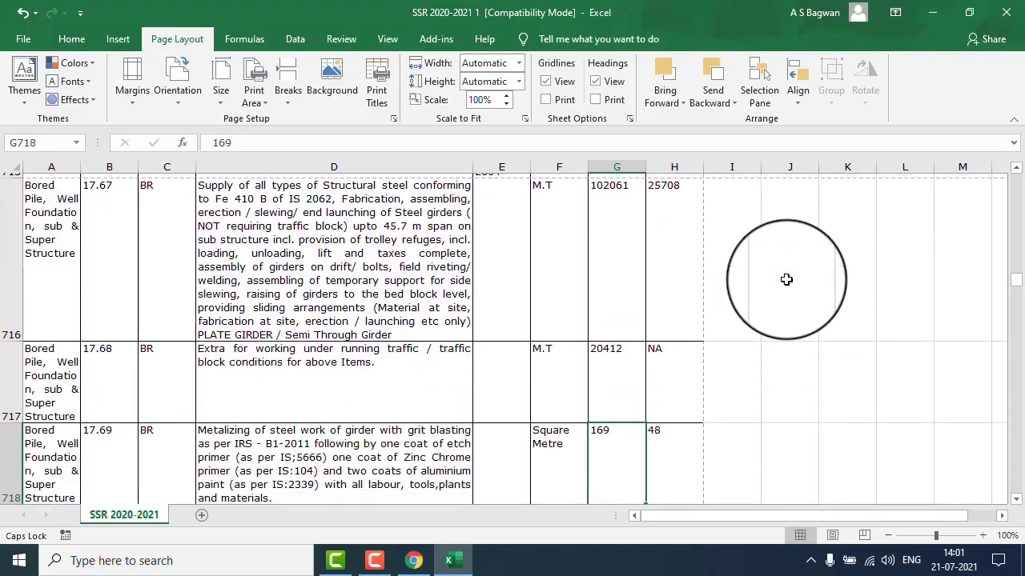
key("Down")
key("Down")
key("Down")
key("Down")
key("Down")
key("Down")
key("Down")
key("Down")
key("Down")
key("Down")
key("Down")
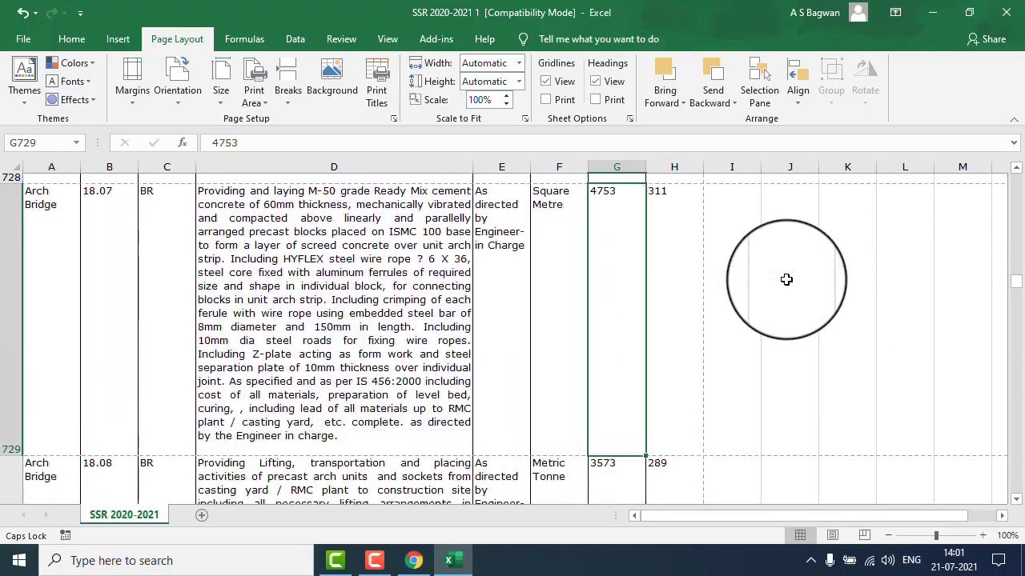
key("Down")
key("Down")
key("Down")
key("Down")
key("Down")
key("Down")
key("Down")
key("Down")
key("Down")
key("Down")
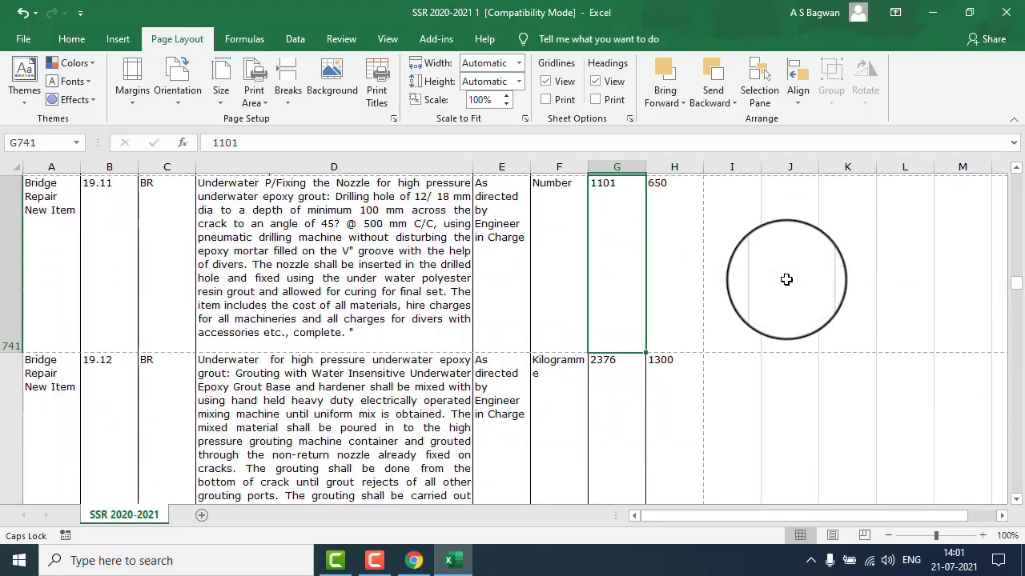
key("Down")
key("Down")
key("Down")
key("Down")
key("Down")
key("Down")
key("Down")
key("Down")
key("Down")
key("Down")
key("Down")
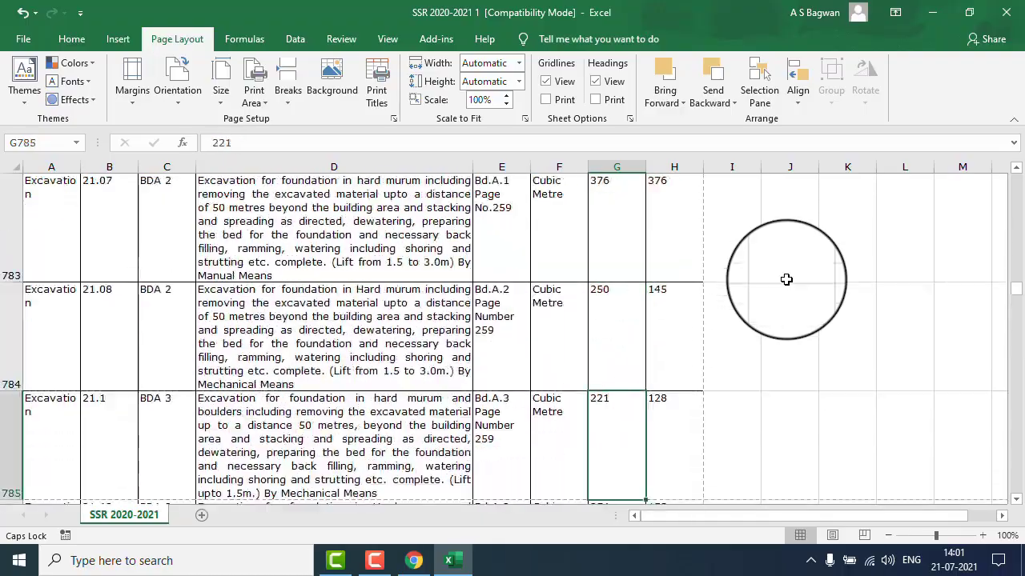
key("Down")
key("Down")
key("Down")
key("Down")
key("Down")
key("Down")
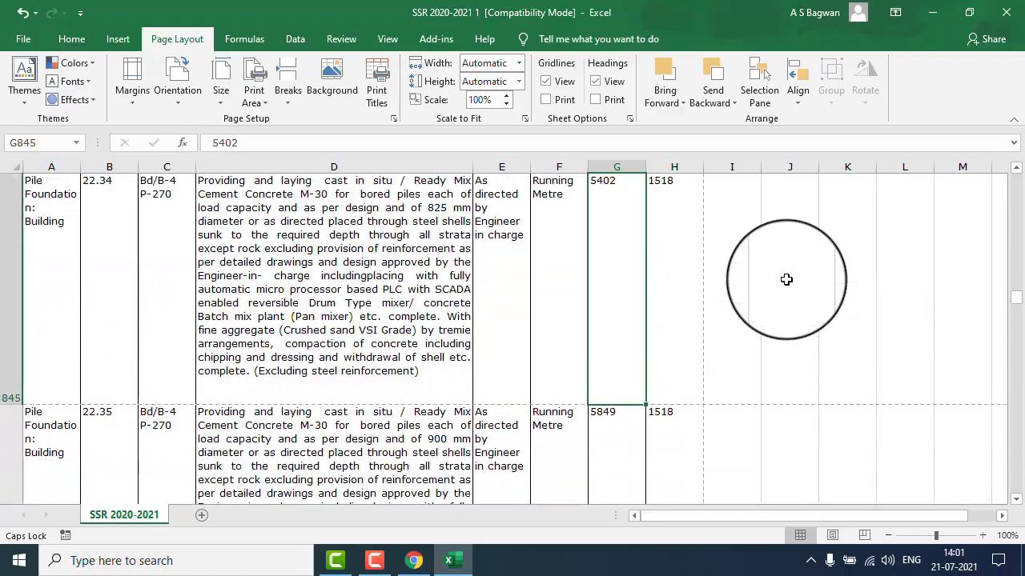
key("Down")
key("Down")
key("Down")
key("Down")
key("Down")
key("Down")
key("Down")
key("Down")
key("Down")
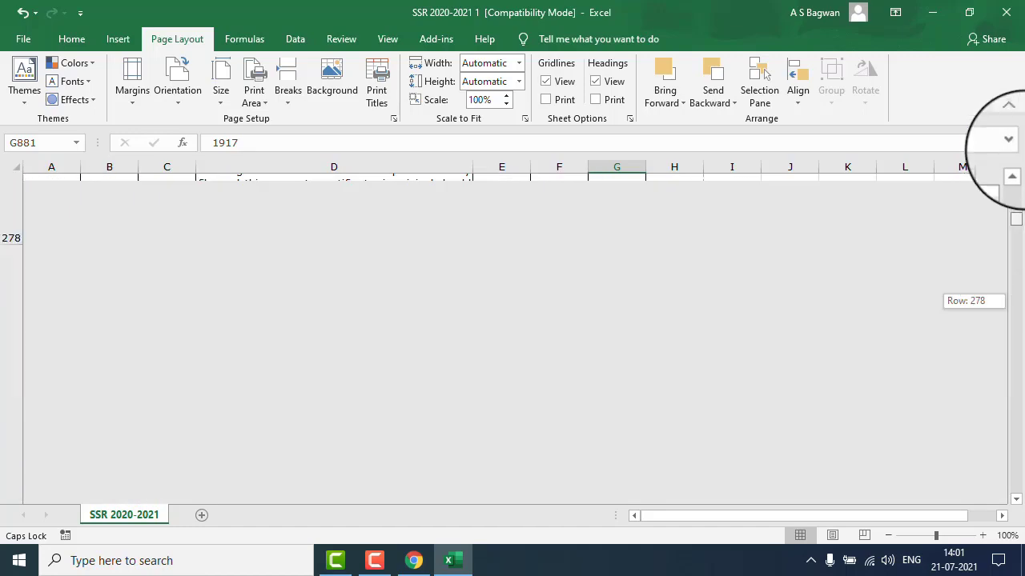
left_click_drag(1015, 303, 1015, 177)
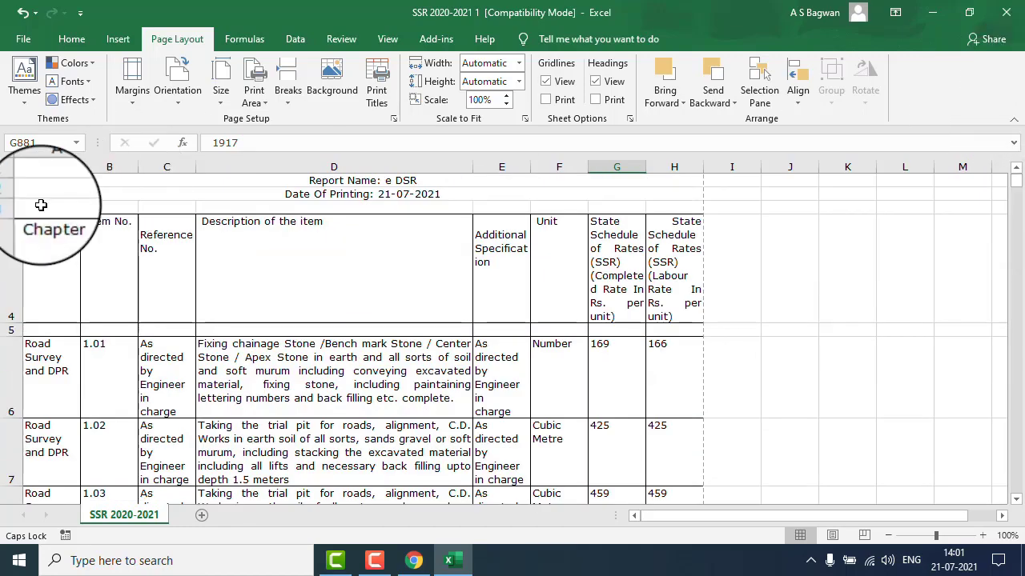
Select the whole rate table from the Chapter heading across to column H down to its last row.
left_click_drag(39, 238, 690, 345)
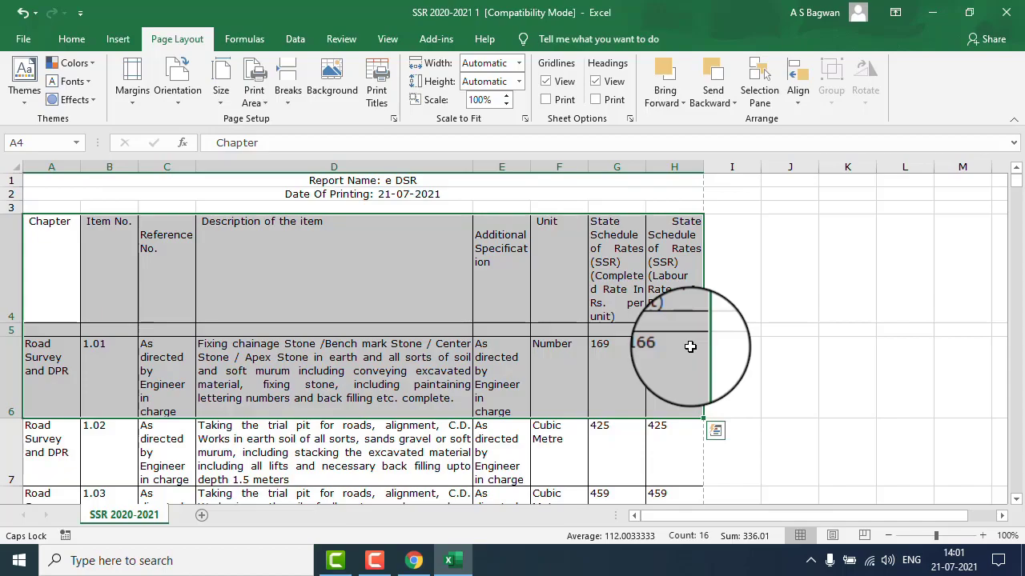
key("ctrl+shift+Down")
key("ctrl+shift+Down")
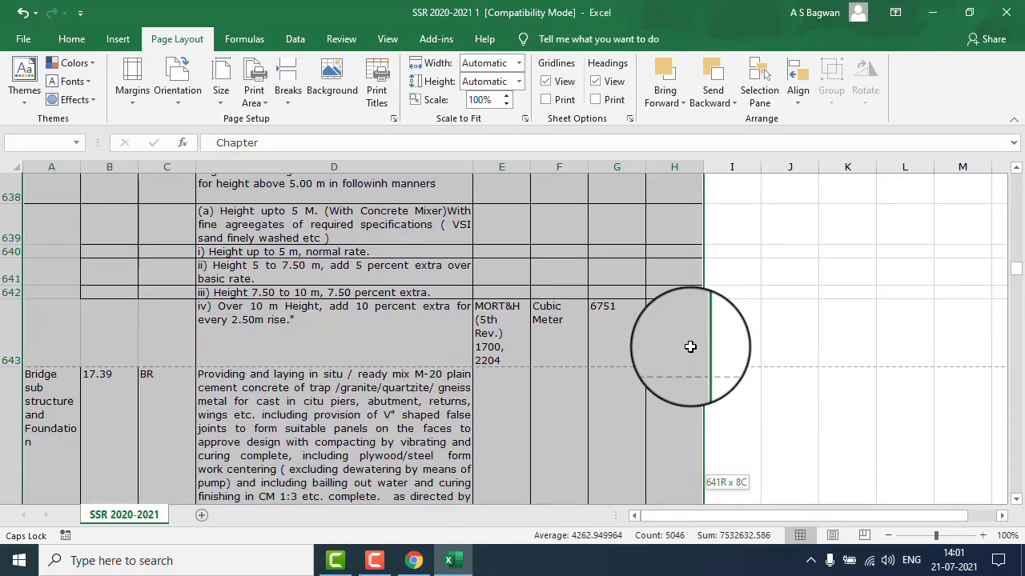
key("ctrl+shift+Down")
key("ctrl+shift+Down")
key("ctrl+shift+Down")
key("ctrl+shift+Down")
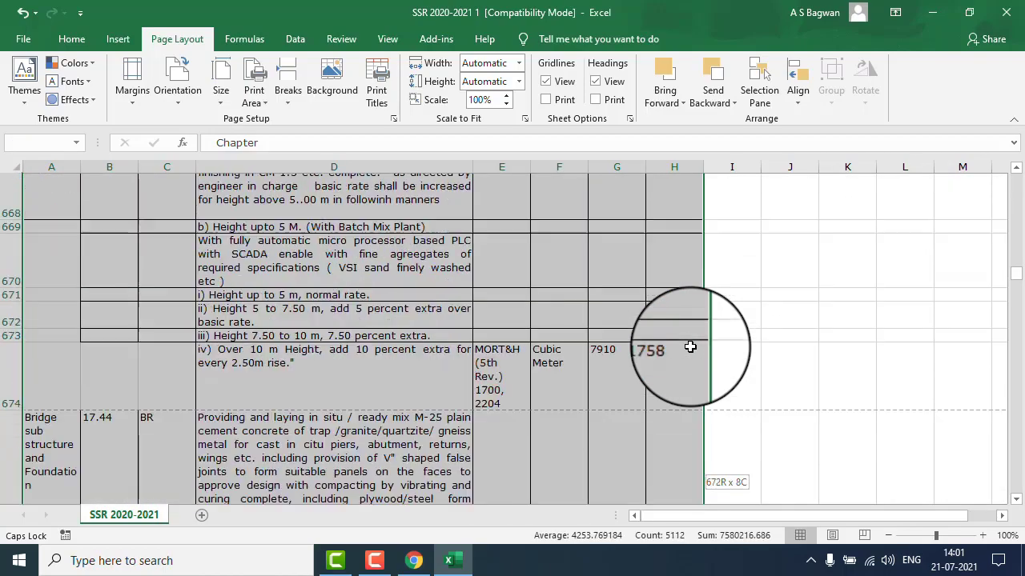
key("ctrl+shift+Down")
key("ctrl+shift+Down")
key("ctrl+shift+Down")
key("ctrl+shift+Up")
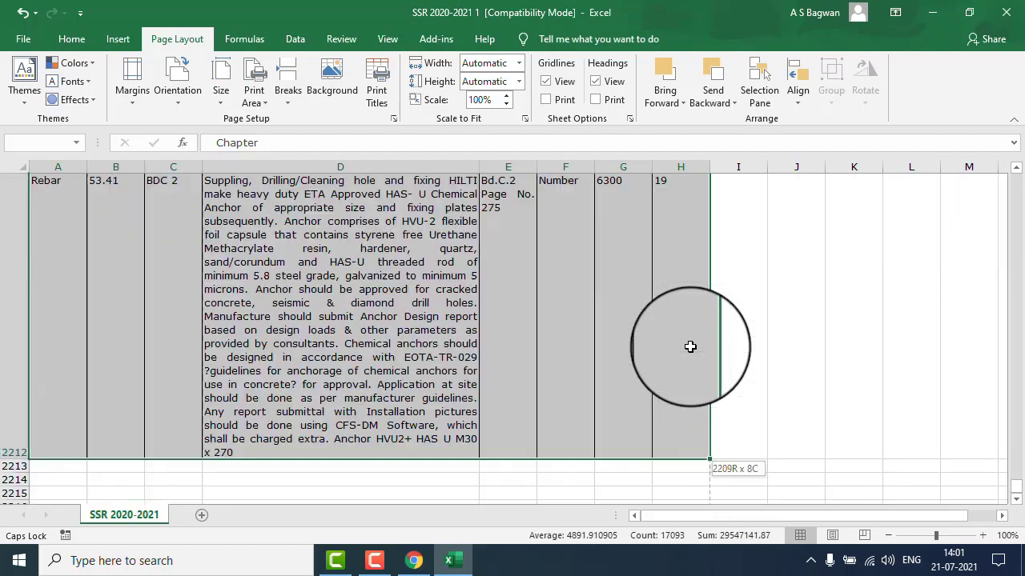
Apply All Borders to the selected table, then select the G6 and H6 rate cells.
left_click(72, 40)
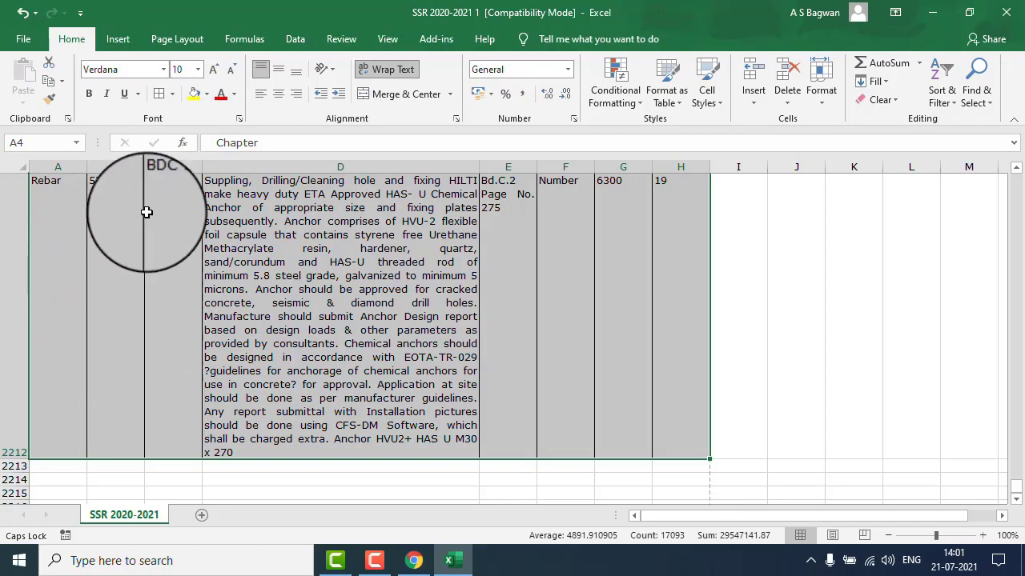
left_click(174, 96)
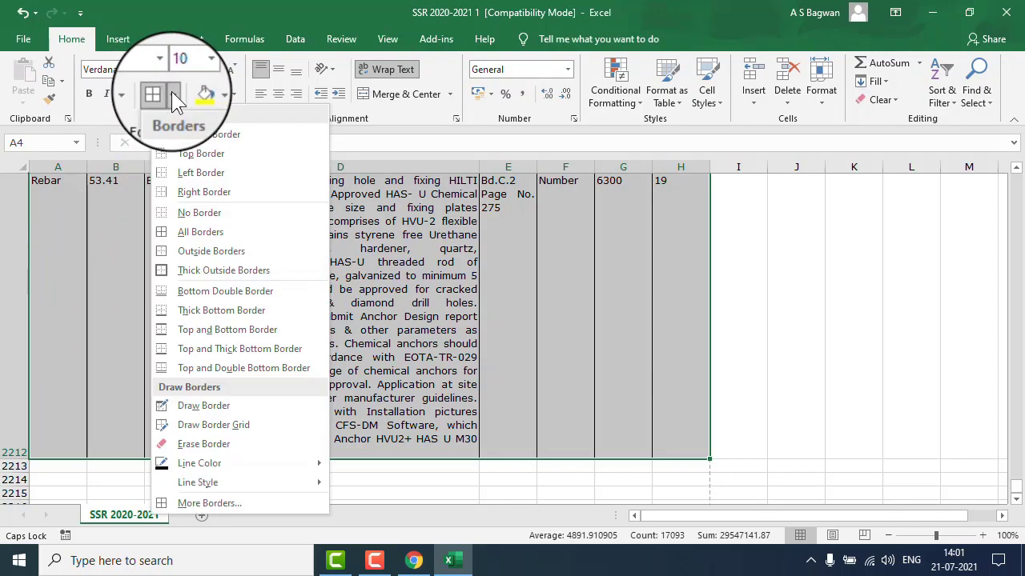
left_click(193, 233)
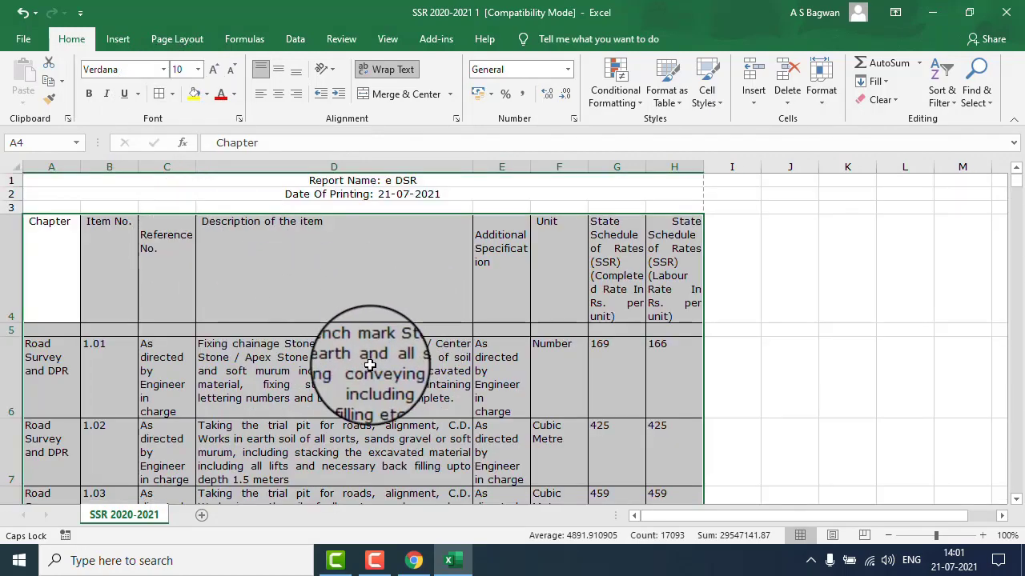
left_click(603, 377)
left_click_drag(603, 377, 671, 390)
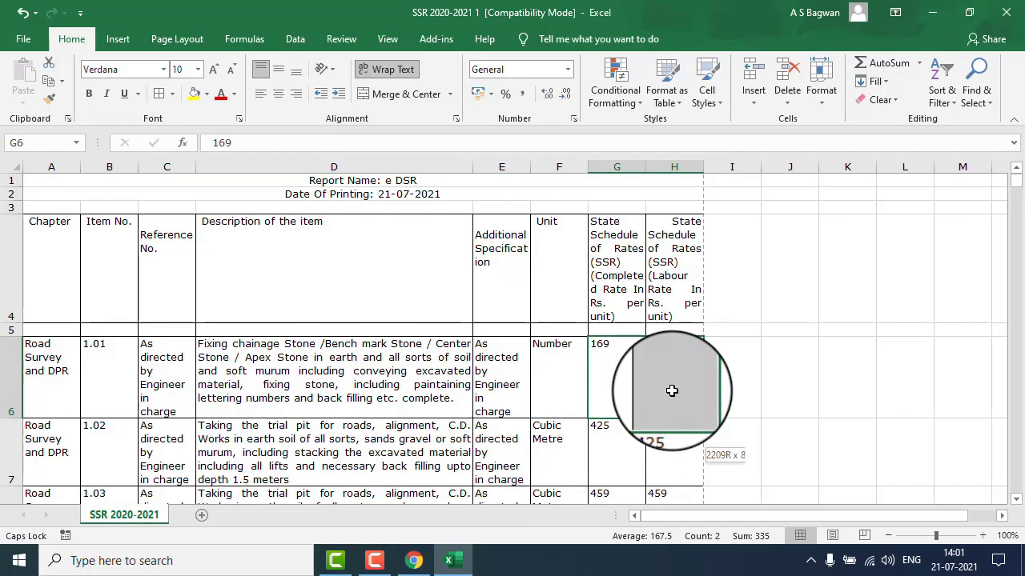
Format the G:H rates with two decimals in Comma (accounting) style, e.g. 4,746.00.
left_click_drag(671, 390, 672, 390)
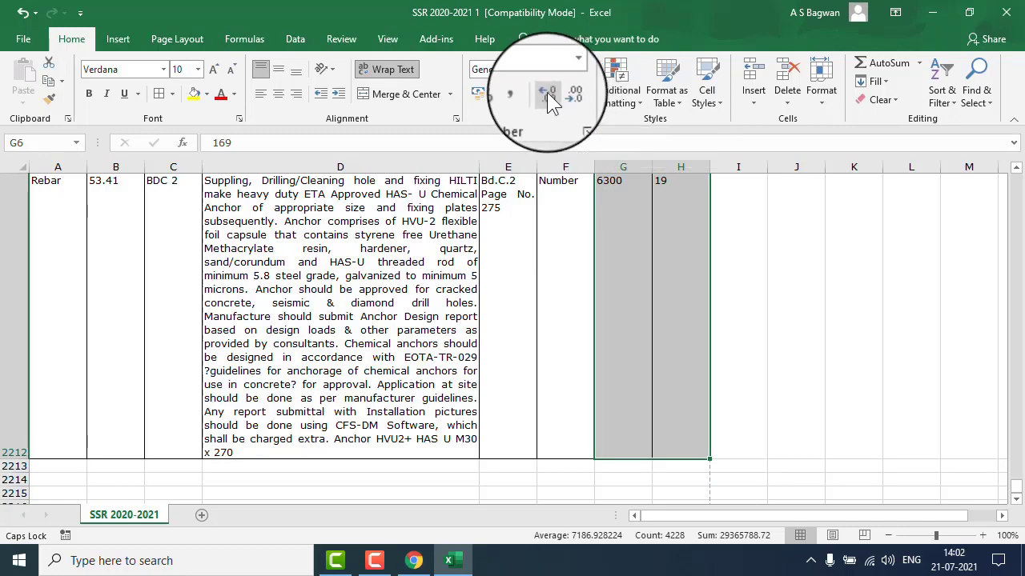
left_click(547, 92)
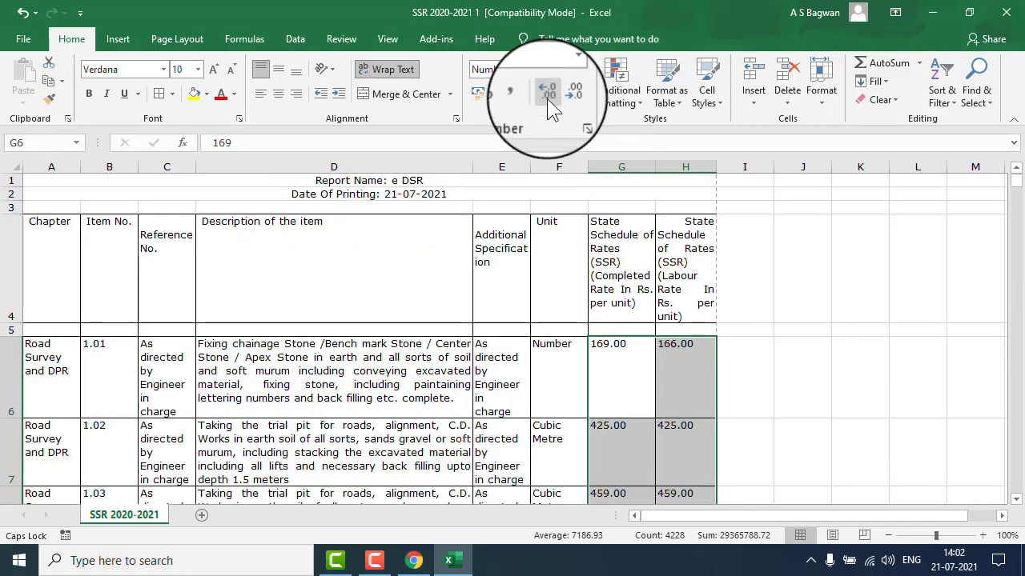
scroll(725, 388, "down", 4)
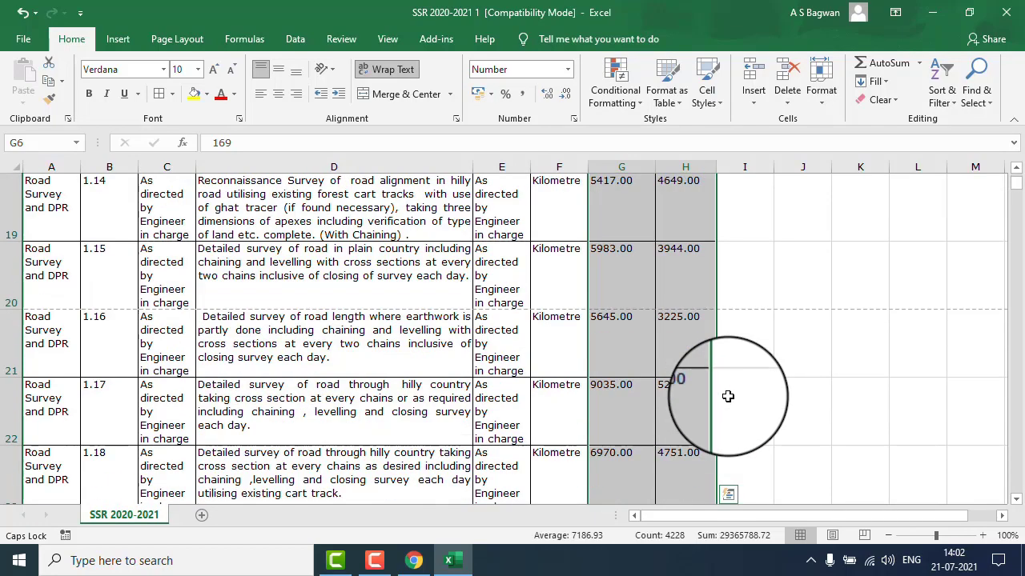
scroll(729, 400, "down", 5)
scroll(722, 381, "up", 9)
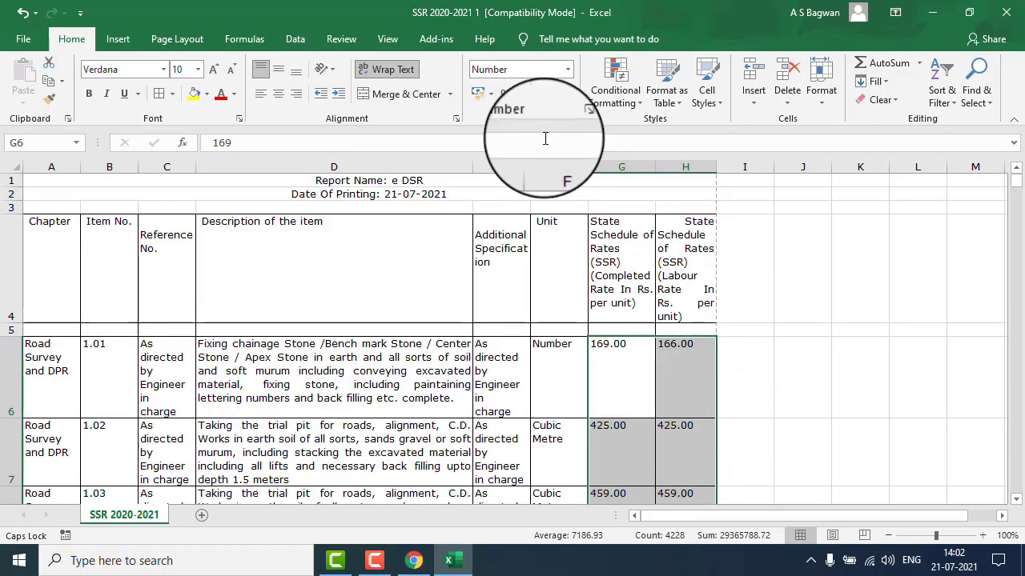
left_click(524, 99)
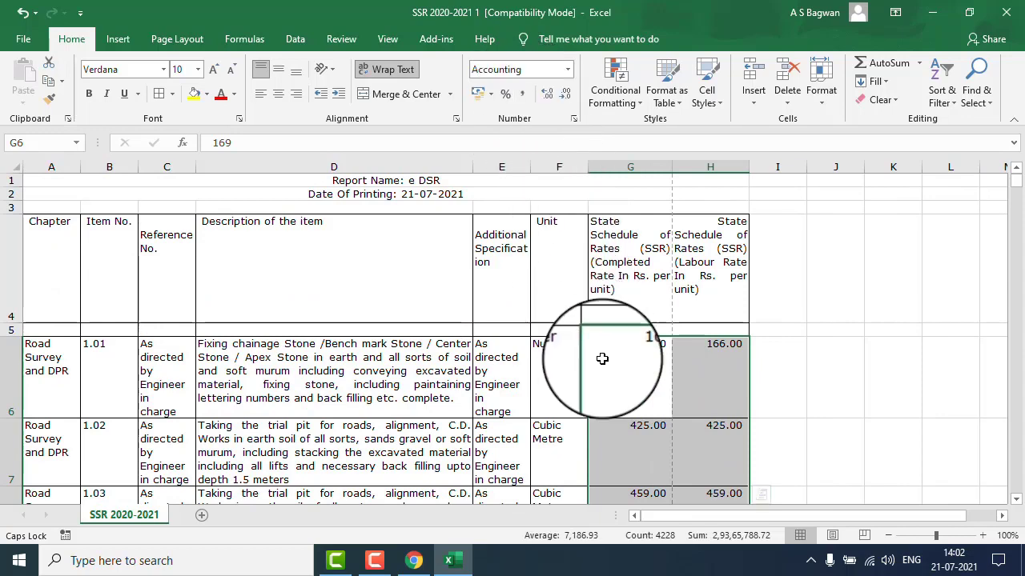
left_click(699, 384)
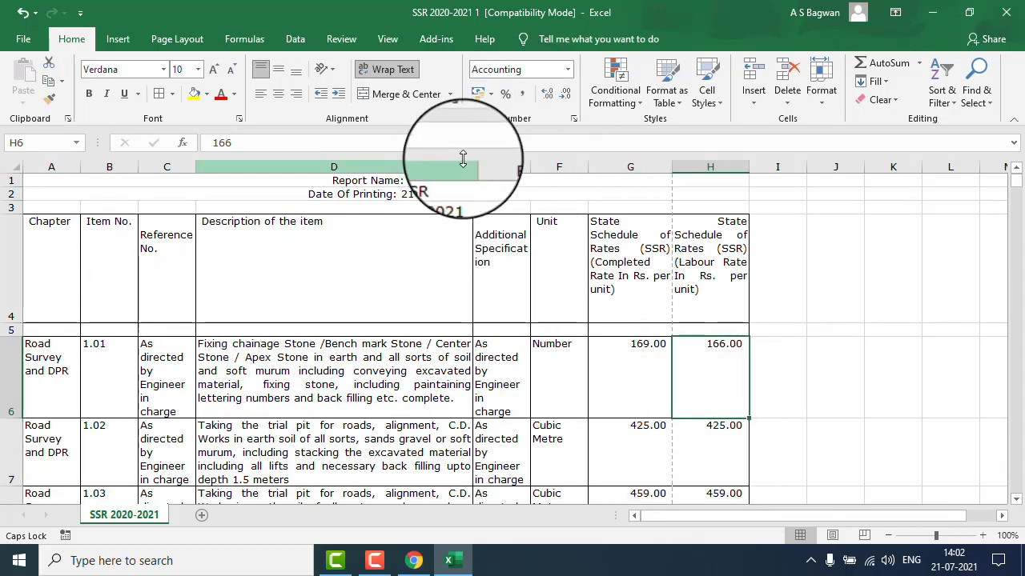
Narrow column D slightly by dragging its right header border left.
left_click_drag(472, 166, 439, 163)
scroll(739, 426, "down", 3)
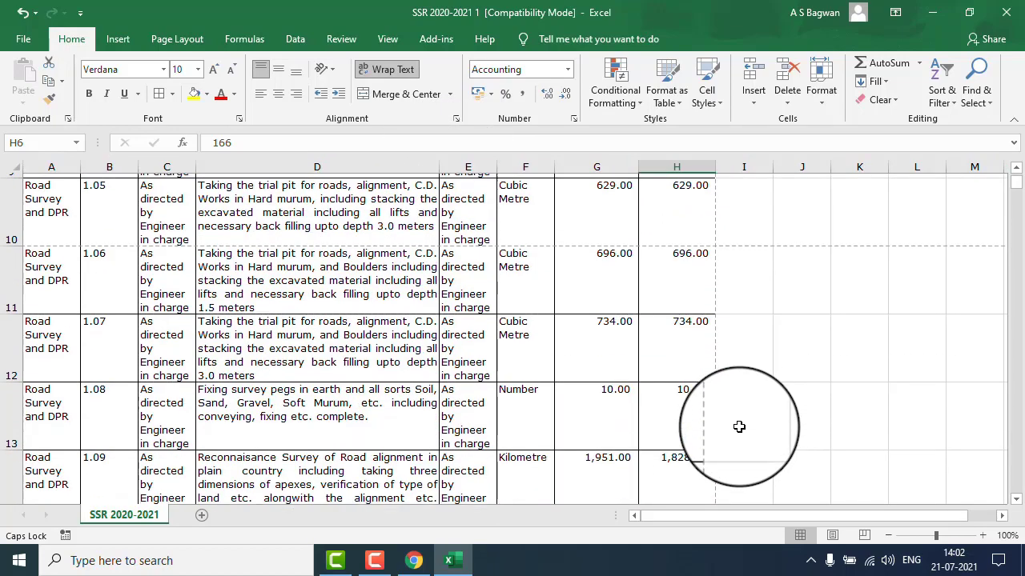
scroll(739, 427, "down", 3)
Check the formatted rates in rows 15, 16 and 25, then open the print preview with Ctrl+P.
left_click(588, 339)
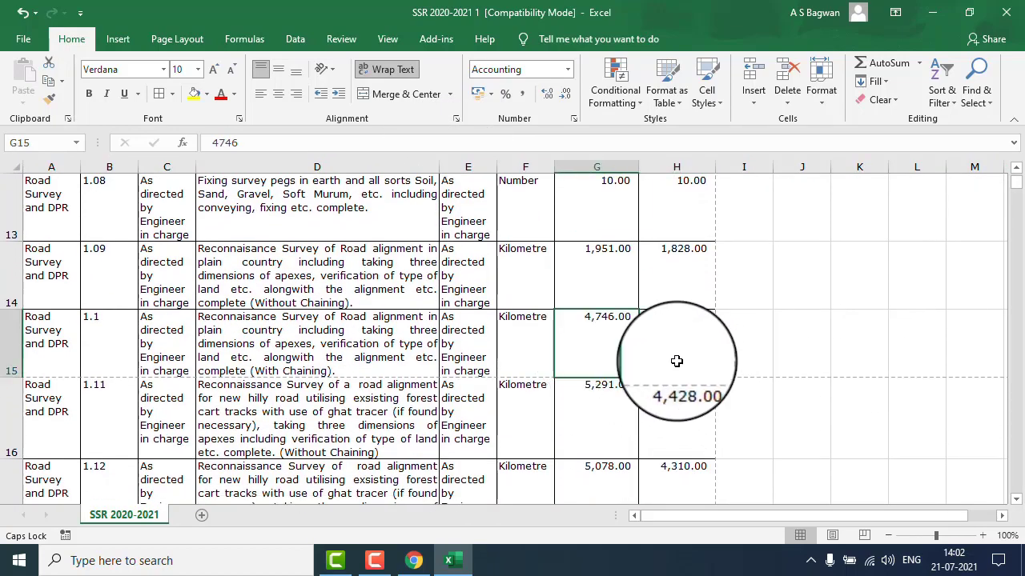
left_click(676, 361)
left_click(669, 426)
left_click(618, 439)
scroll(624, 434, "down", 1)
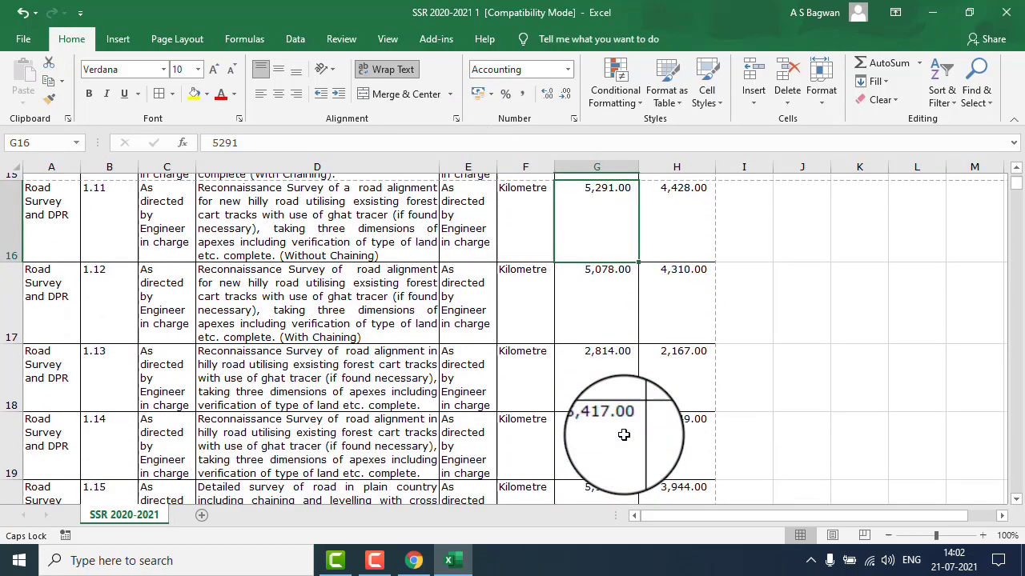
scroll(624, 435, "down", 2)
left_click(609, 421)
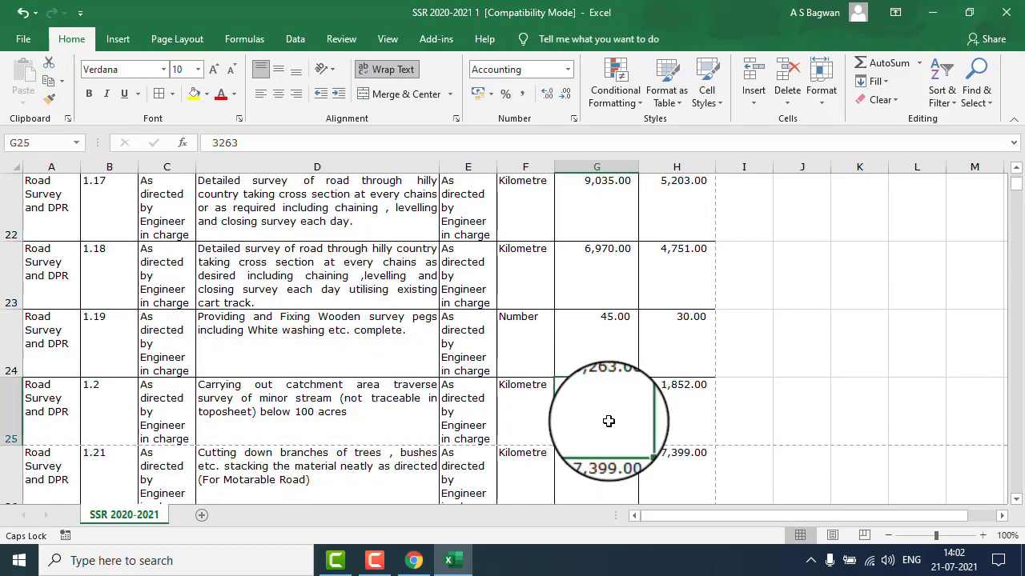
key("ctrl+p")
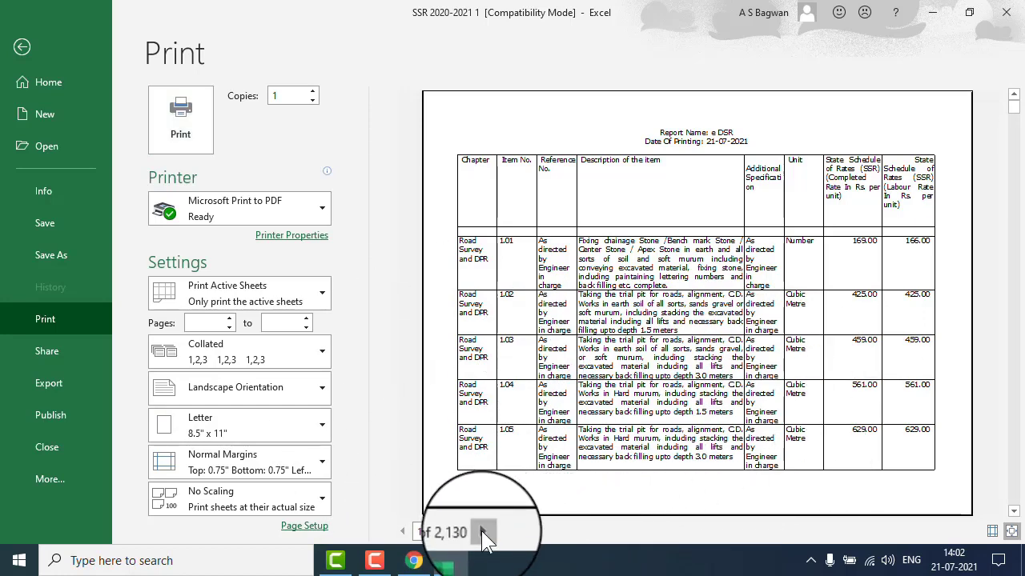
left_click(482, 532)
left_click(481, 531)
left_click(481, 530)
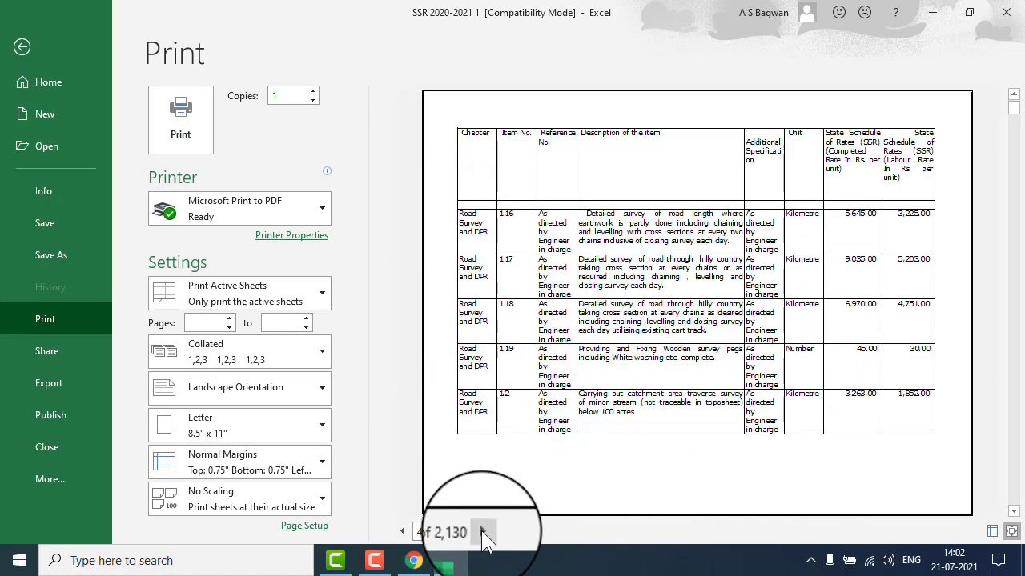
left_click(481, 531)
left_click(481, 531)
left_click(481, 530)
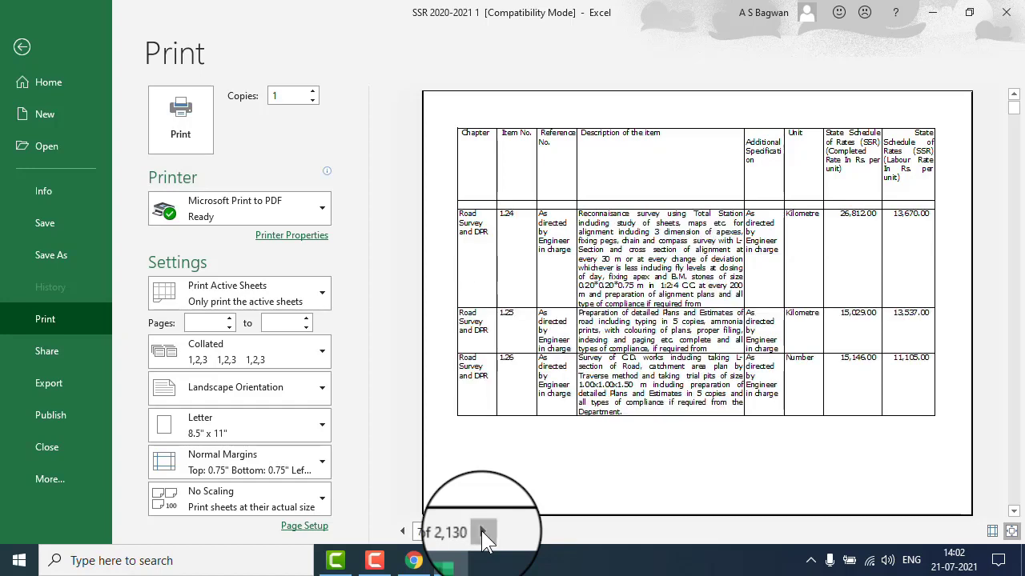
left_click(481, 531)
left_click(481, 530)
left_click(481, 530)
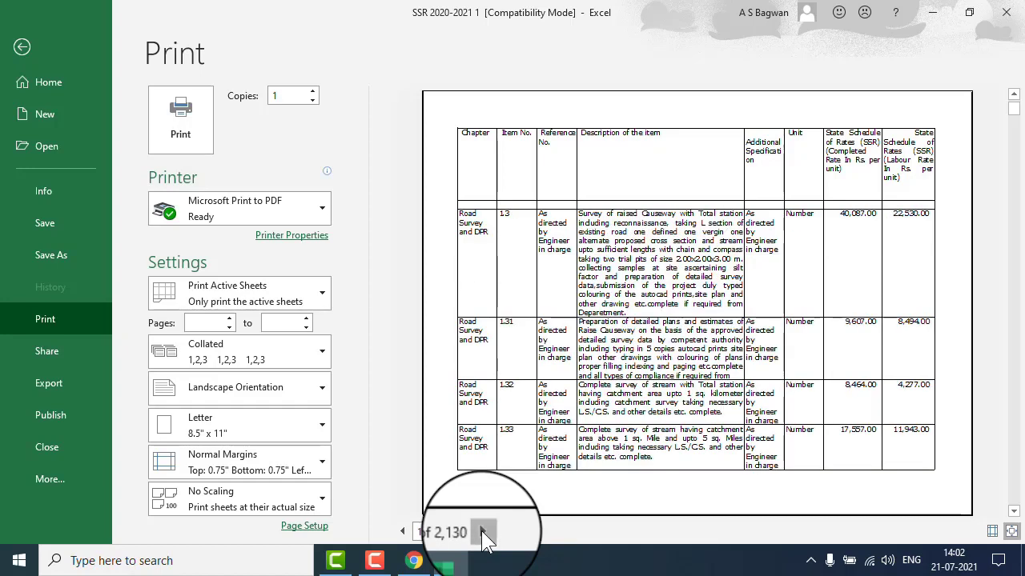
left_click(481, 530)
left_click(481, 531)
left_click(481, 531)
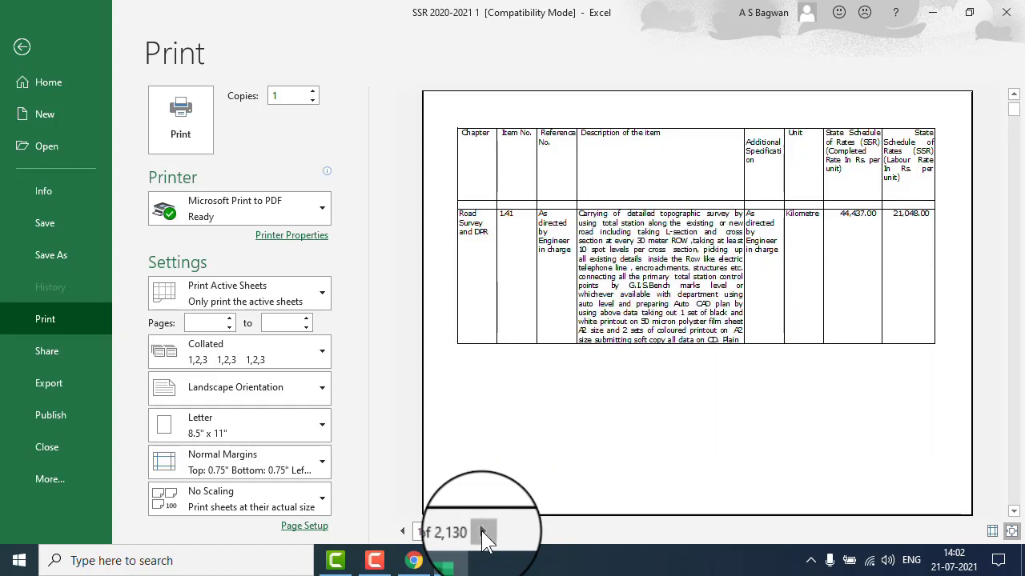
left_click(481, 530)
left_click(481, 531)
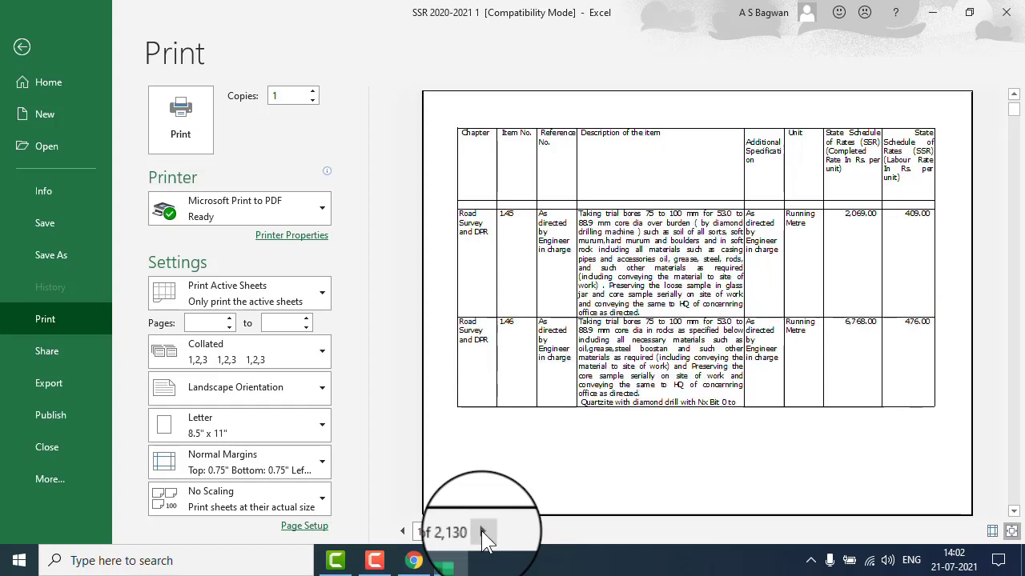
left_click(482, 531)
key("Escape")
Deselect the rates by clicking empty cell J4 and close the SSR 2020-2021 workbook, exiting Excel.
scroll(486, 291, "up", 5)
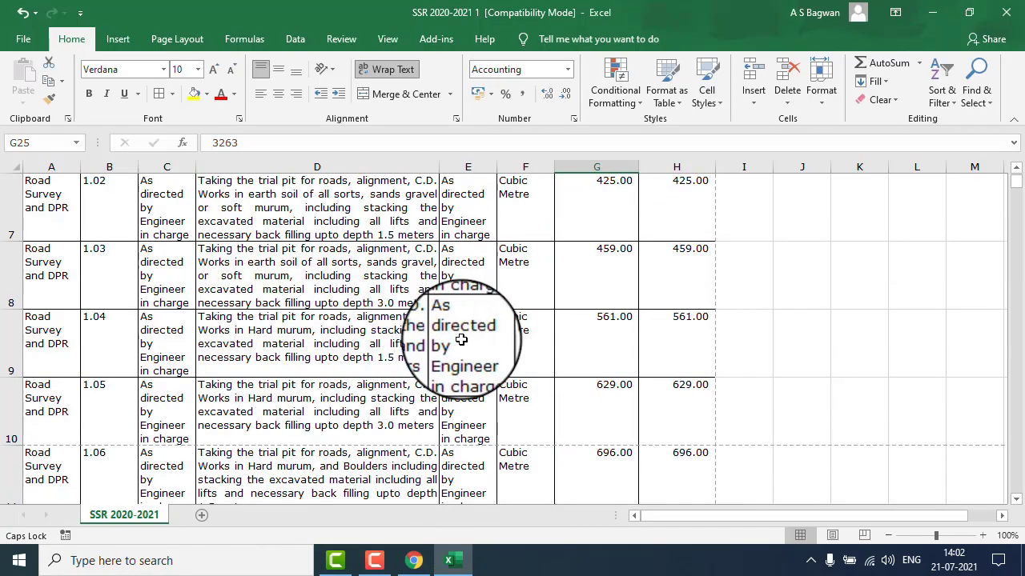
scroll(487, 320, "up", 2)
left_click(828, 277)
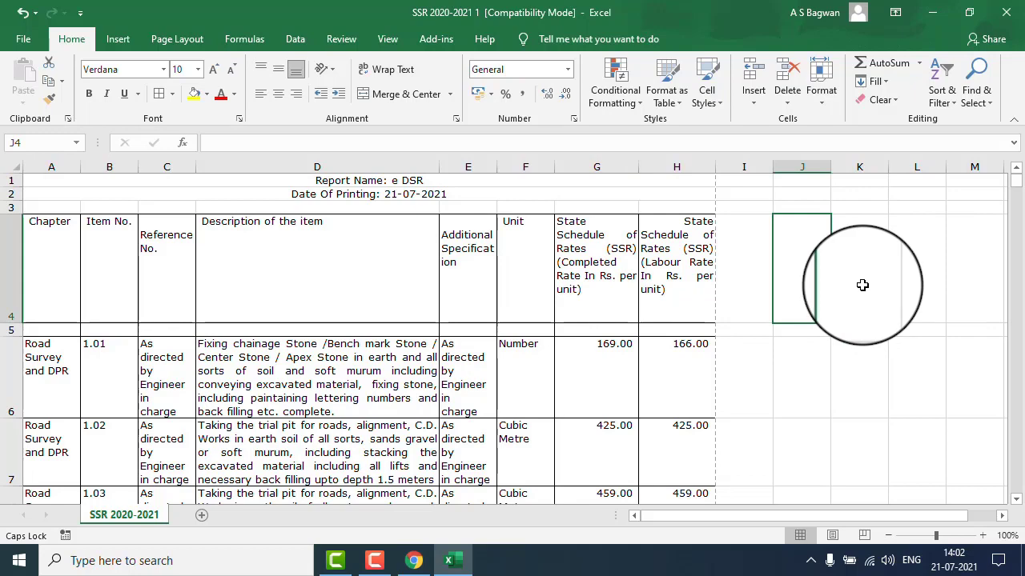
left_click(1006, 19)
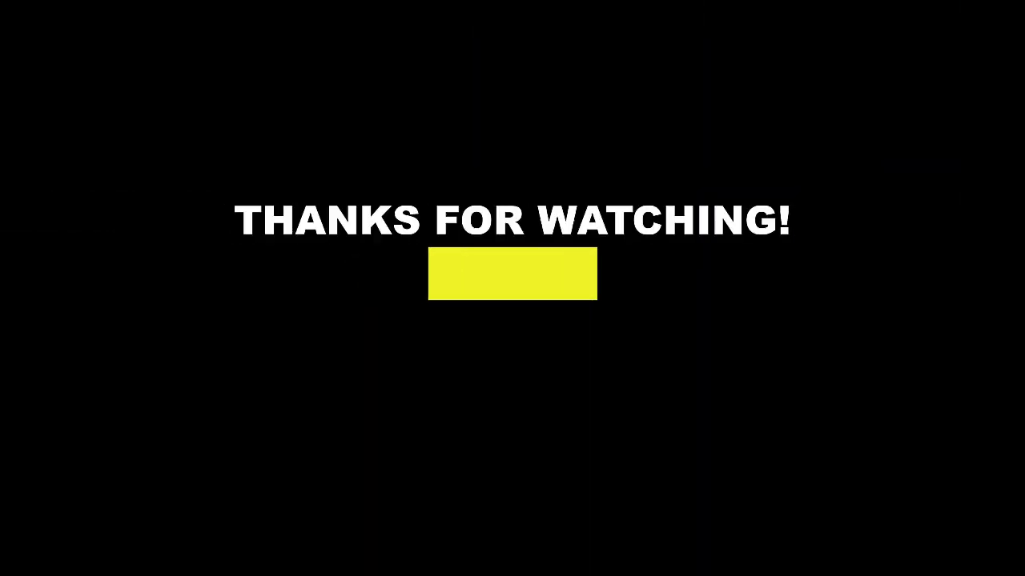